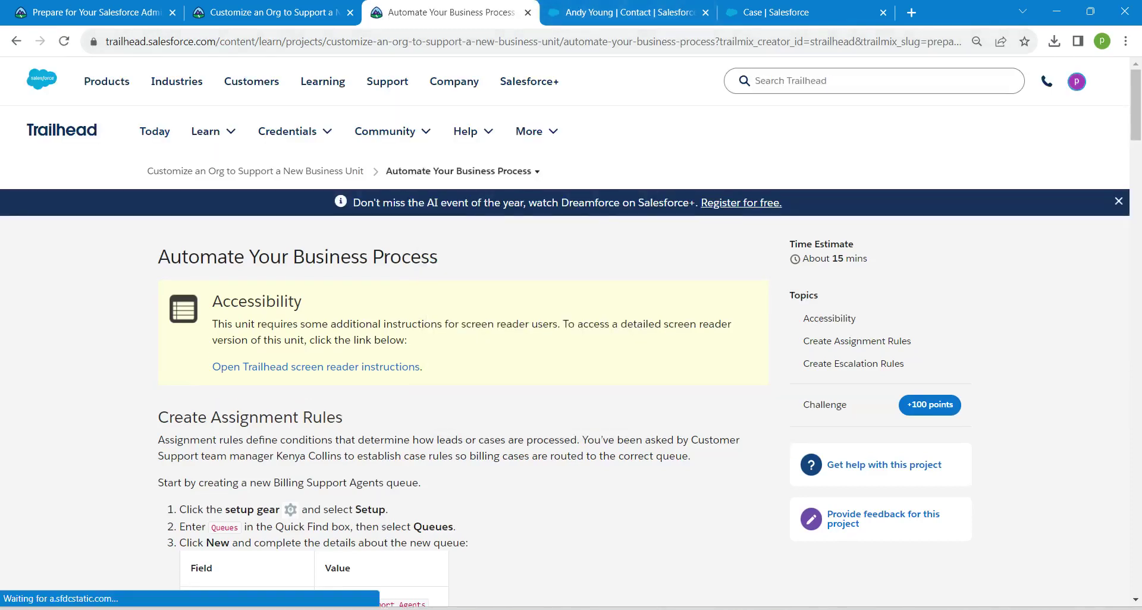
- Open Salesforce Setup from the org's contact page, find the Queues page and start a new queue
click(646, 13)
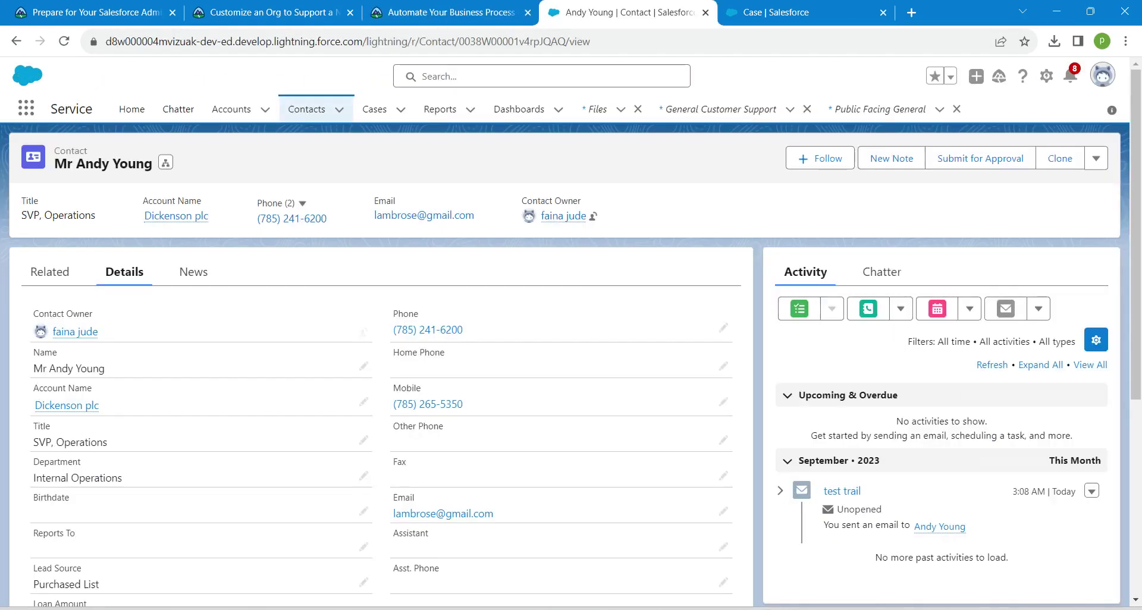
click(1046, 75)
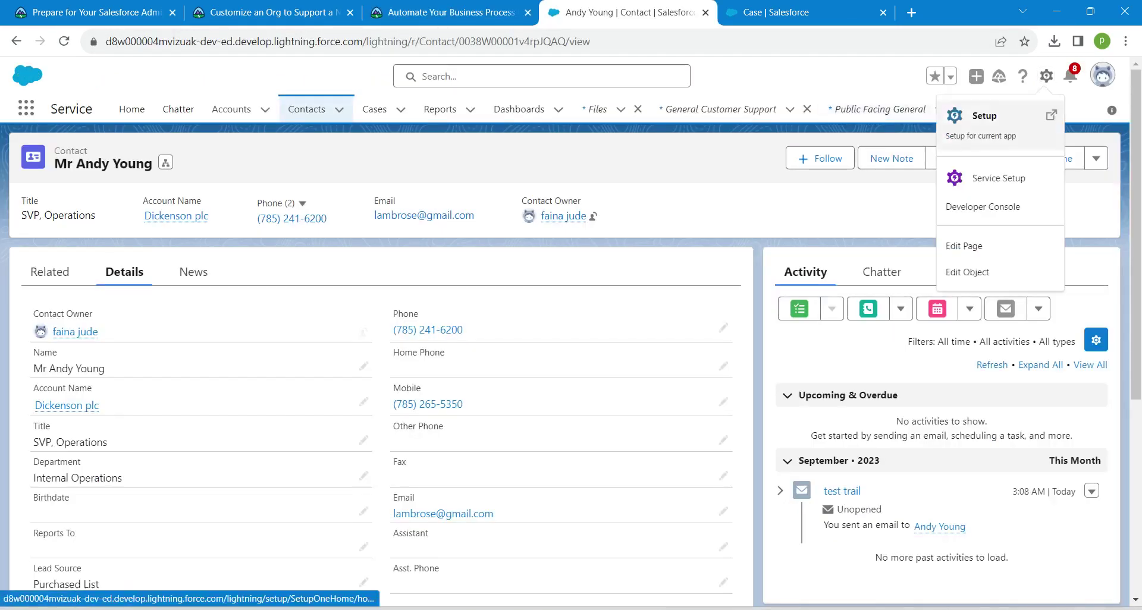
click(985, 115)
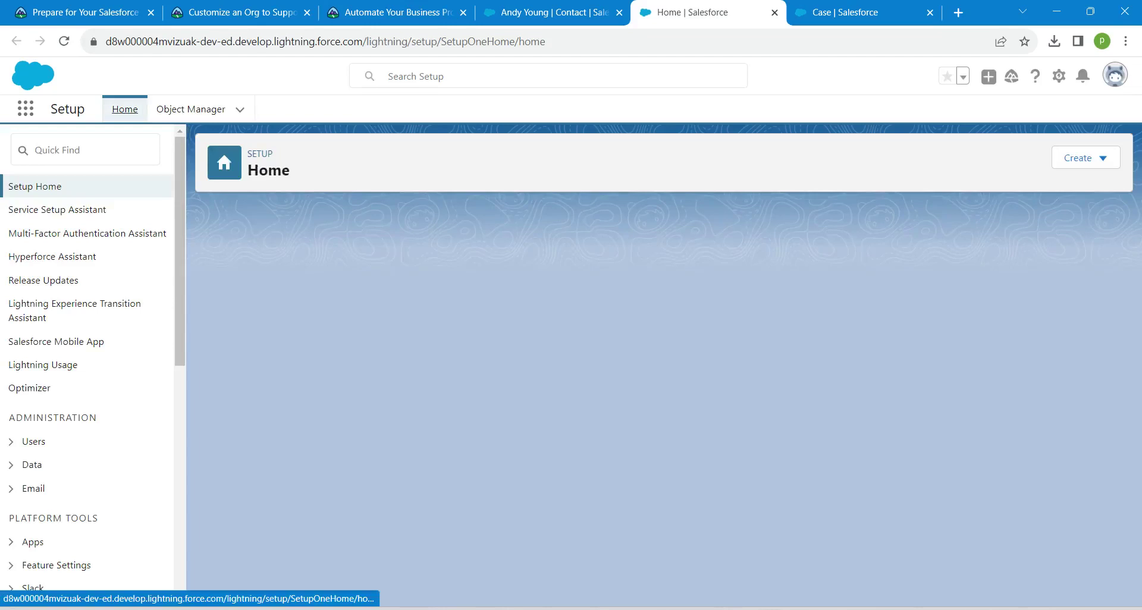
click(85, 149)
text(q)
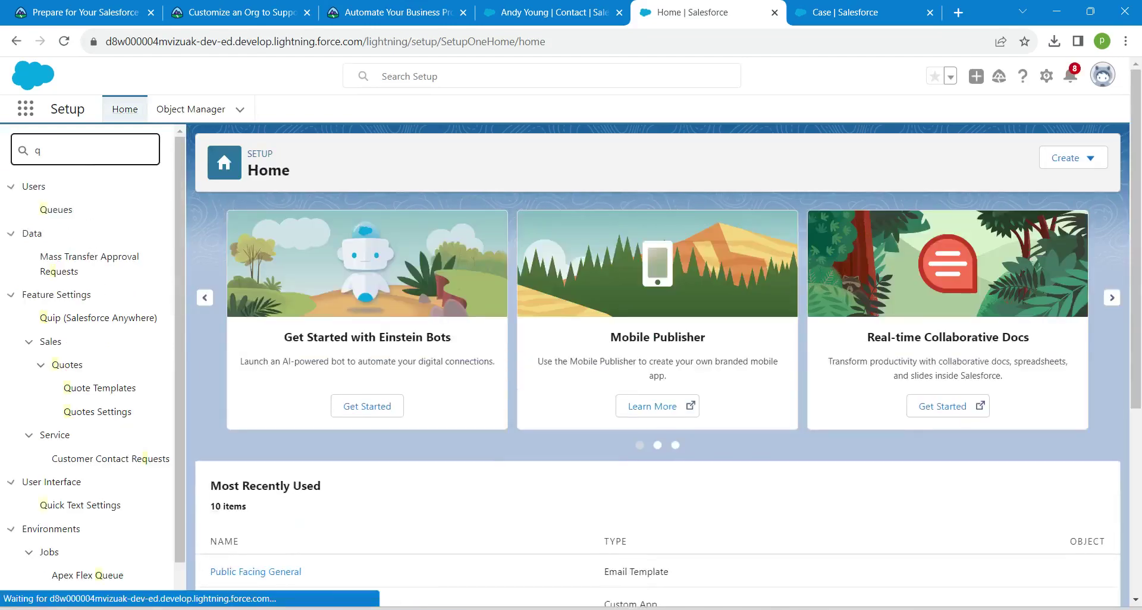
text(ueue)
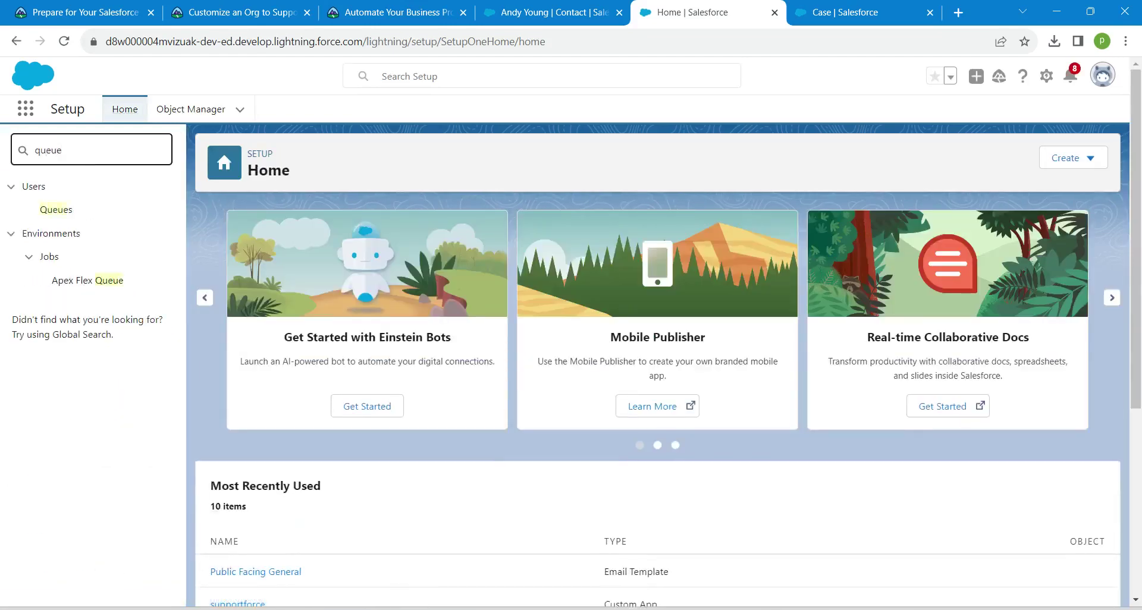
click(56, 210)
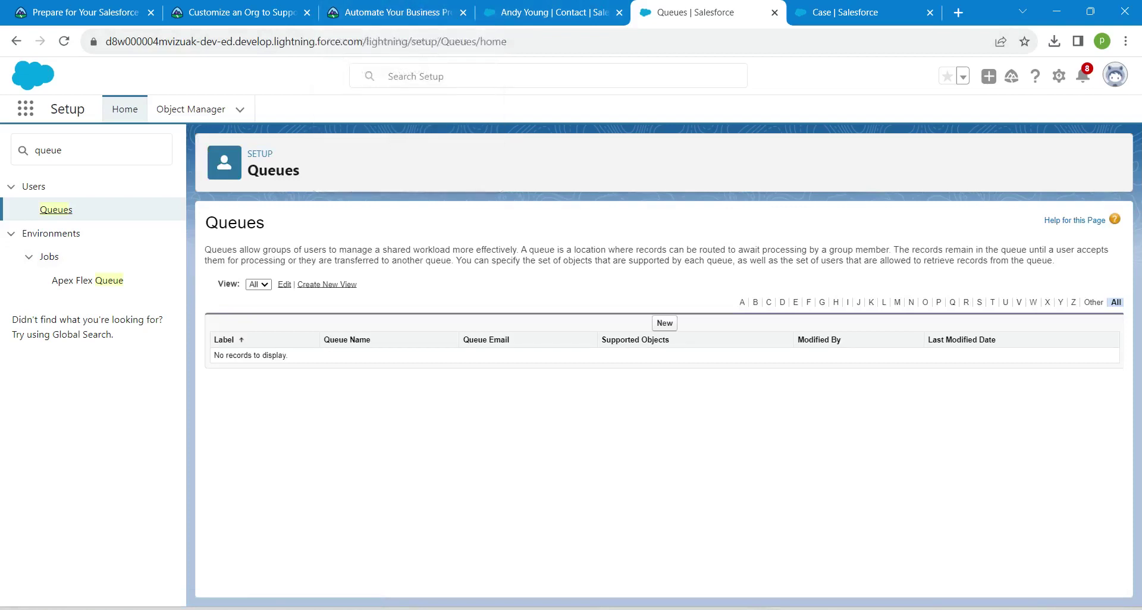
click(664, 323)
- Copy the queue label from the Trailhead instructions and label the new queue Billing Support Agents, letting the queue name auto-populate
click(397, 12)
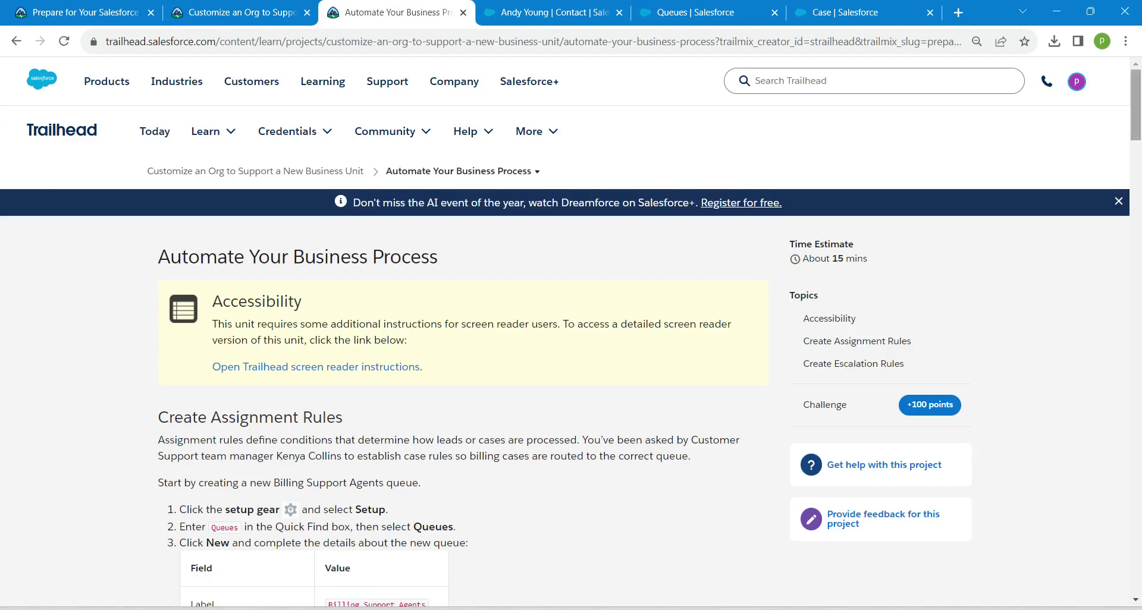
scroll(571, 357, down, 5)
scroll(571, 357, down, 1)
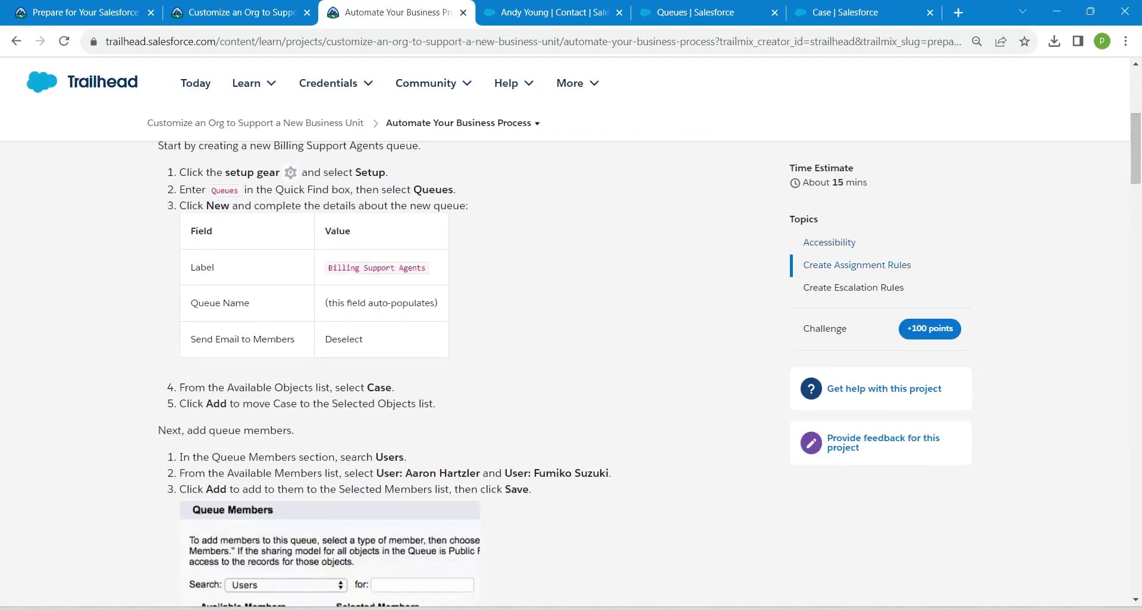
drag(327, 269, 427, 269)
key(ctrl+c)
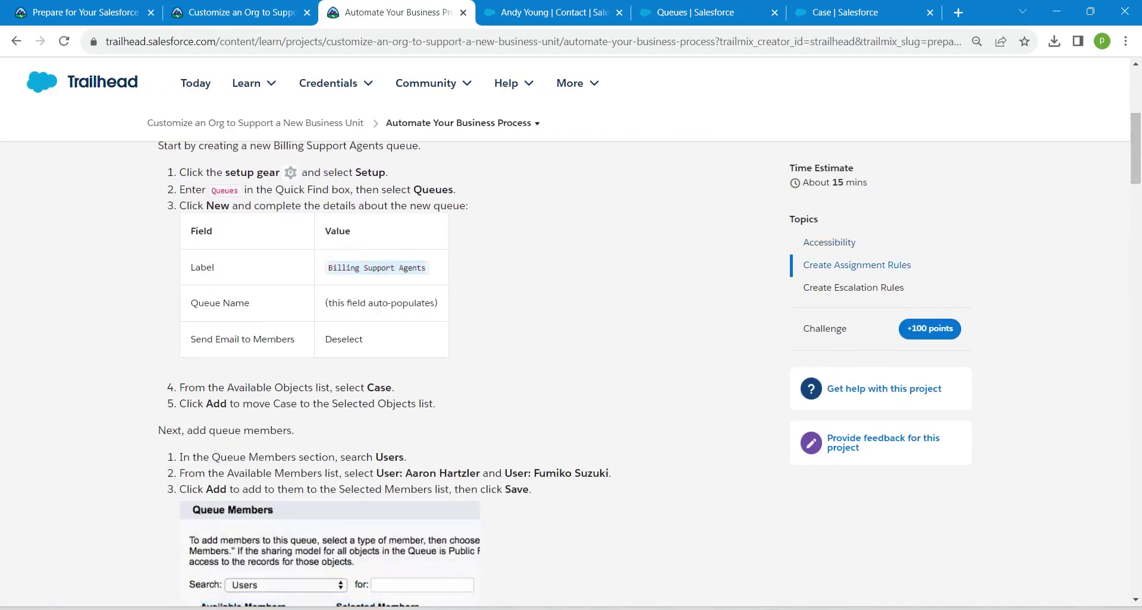
click(547, 12)
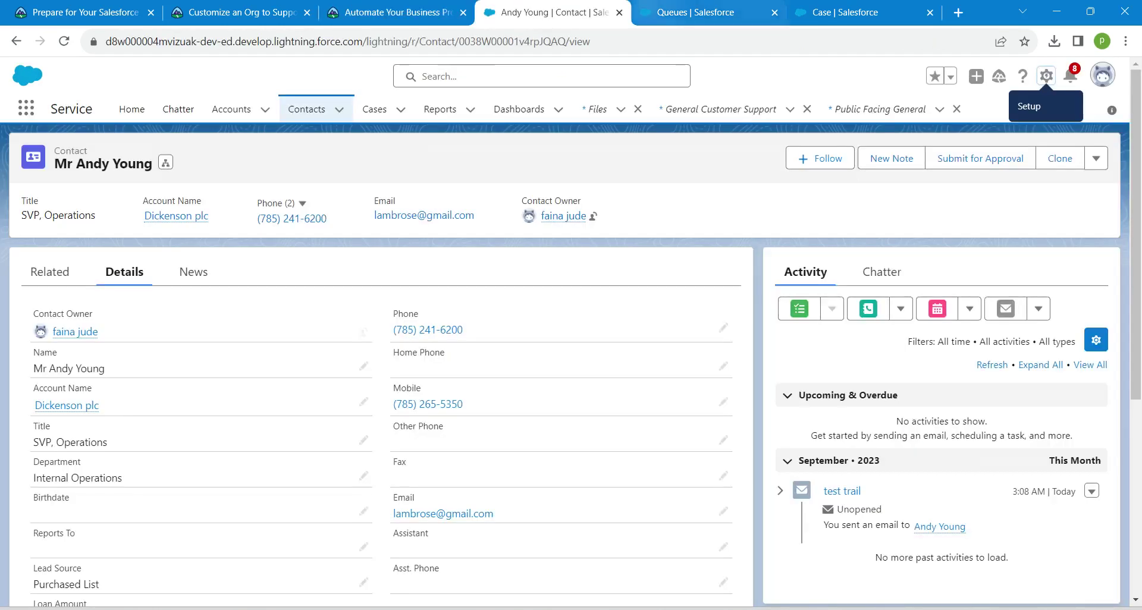
drag(696, 13, 565, 13)
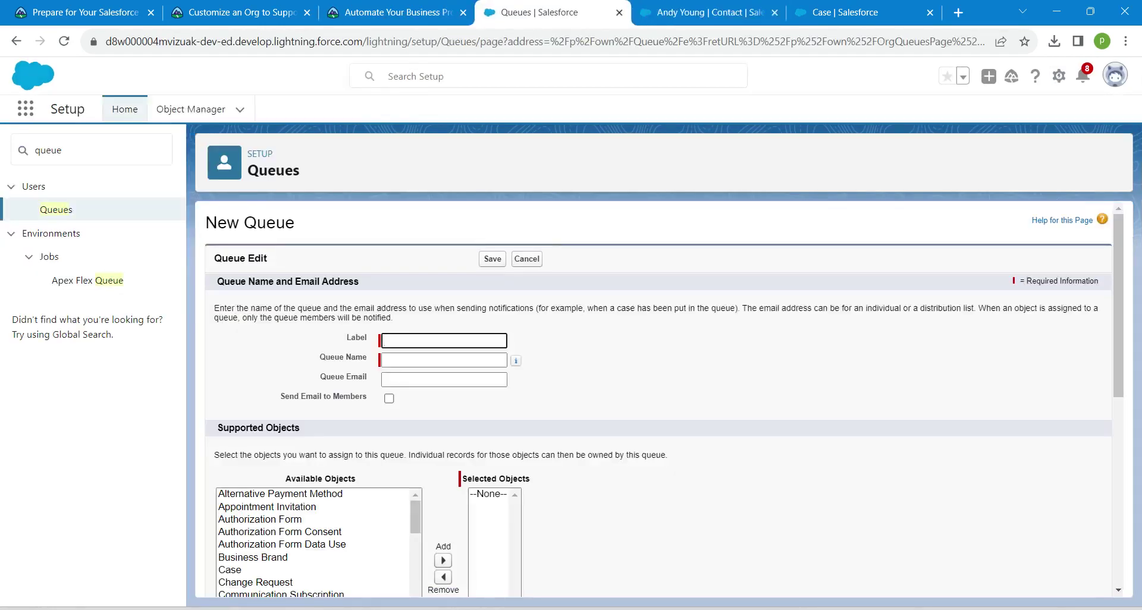
key(ctrl+v)
key(Tab)
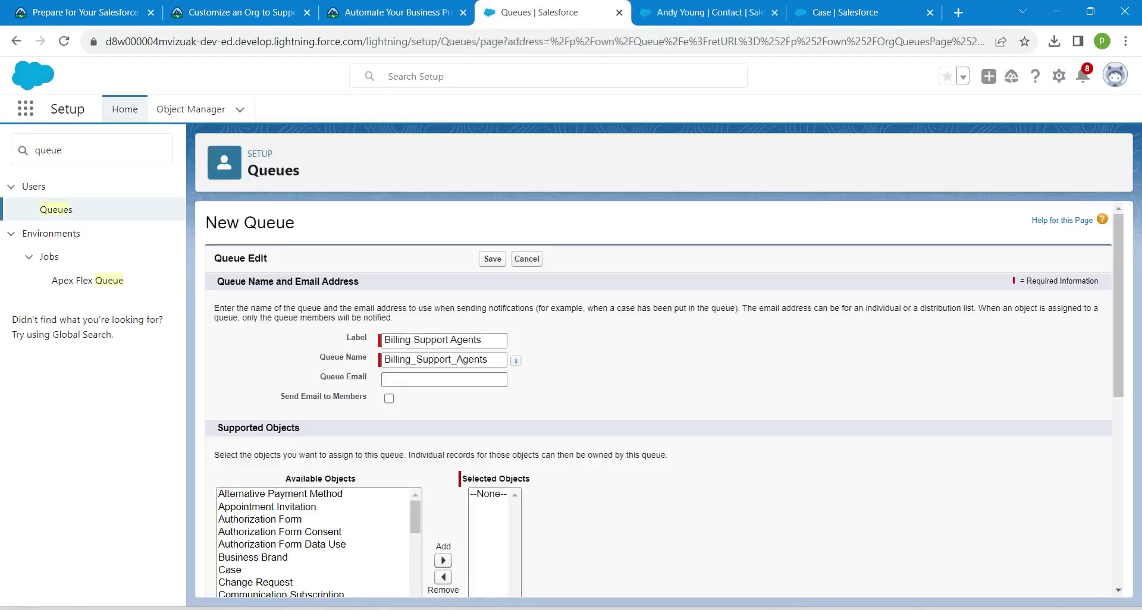
- Check the Trailhead queue instructions and add Case to the queue's selected objects
click(381, 11)
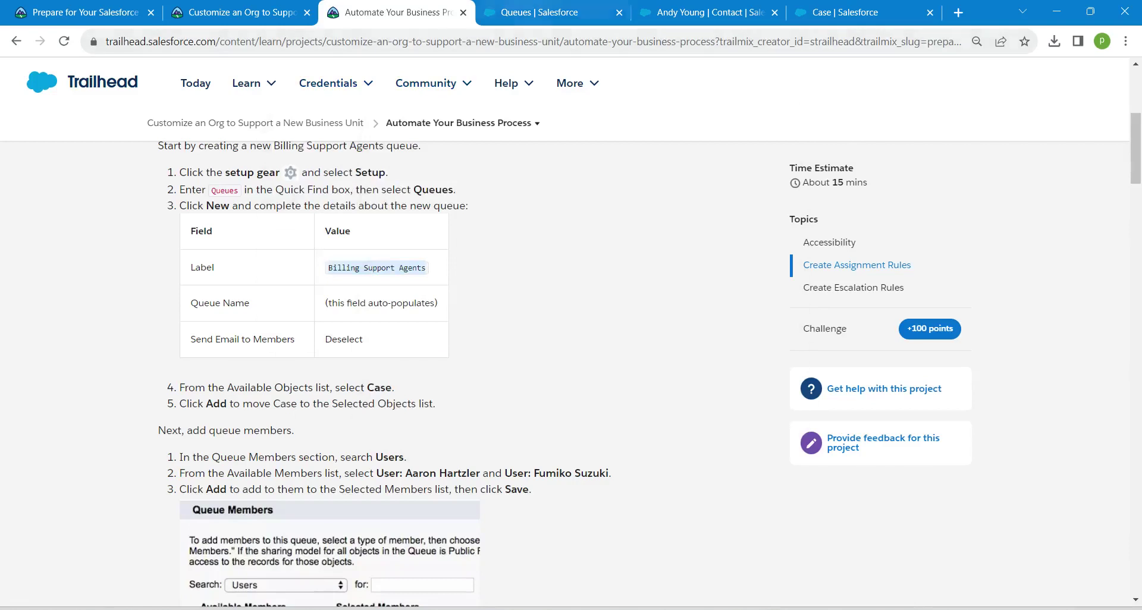
click(536, 12)
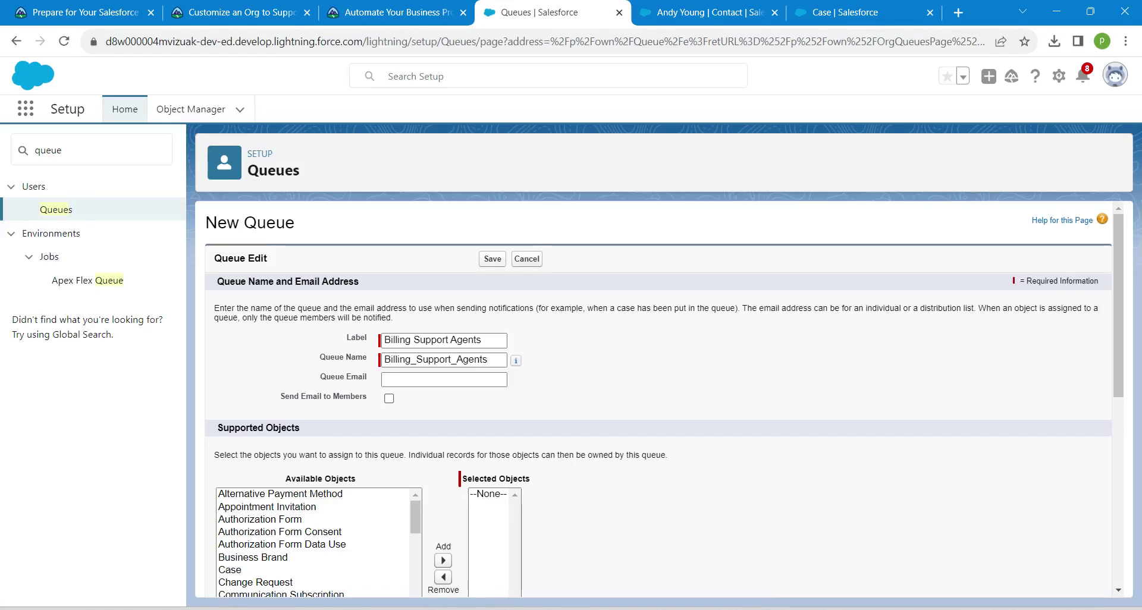
scroll(654, 398, down, 3)
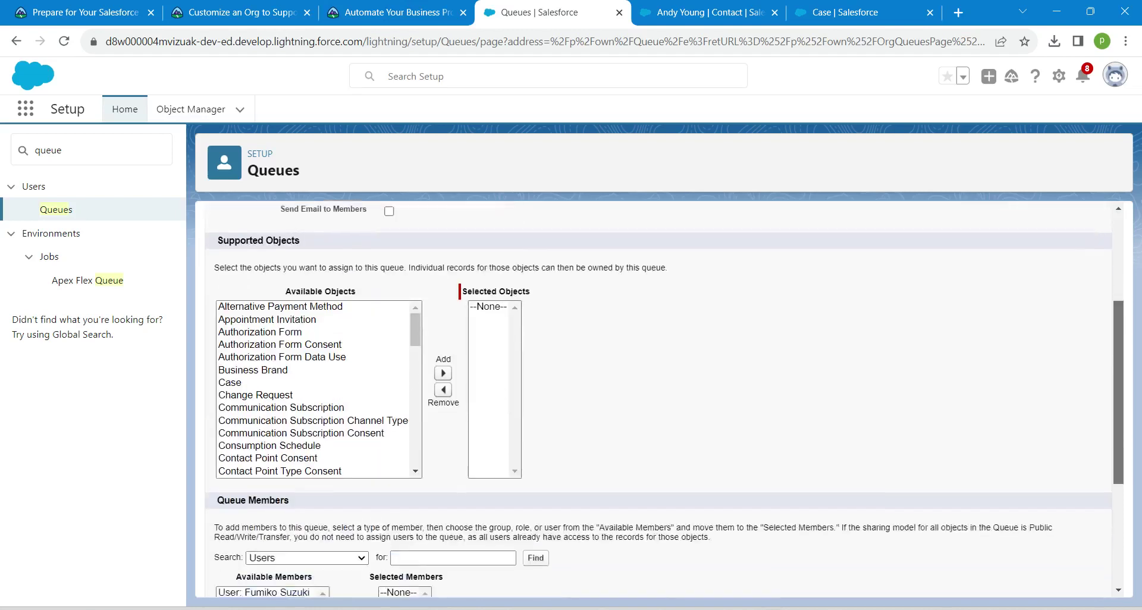
click(230, 356)
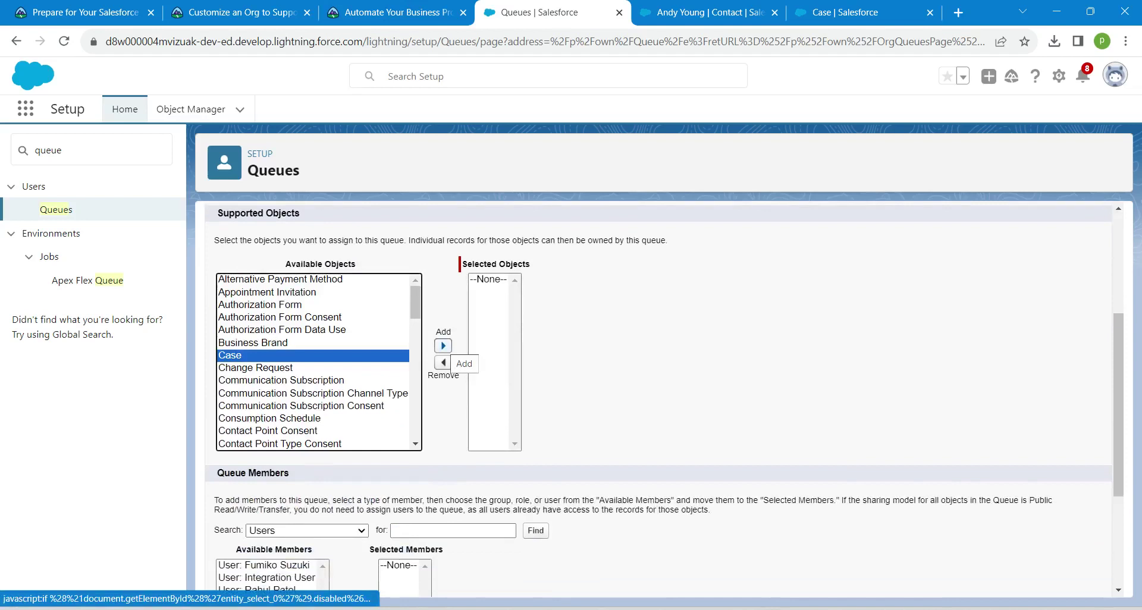
click(443, 346)
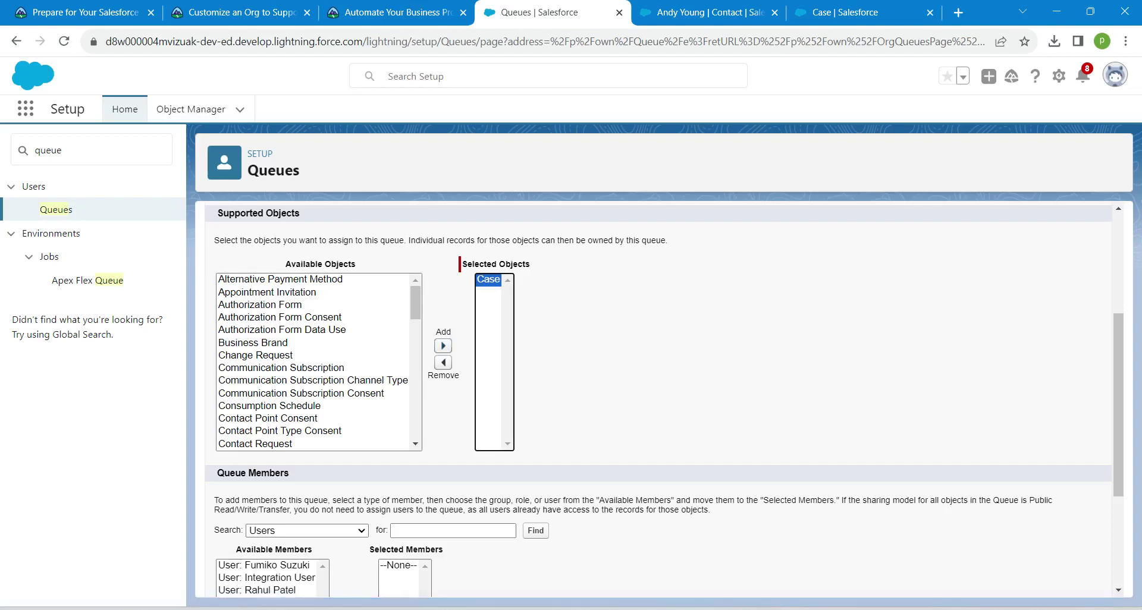
drag(416, 302, 416, 368)
scroll(319, 362, down, 6)
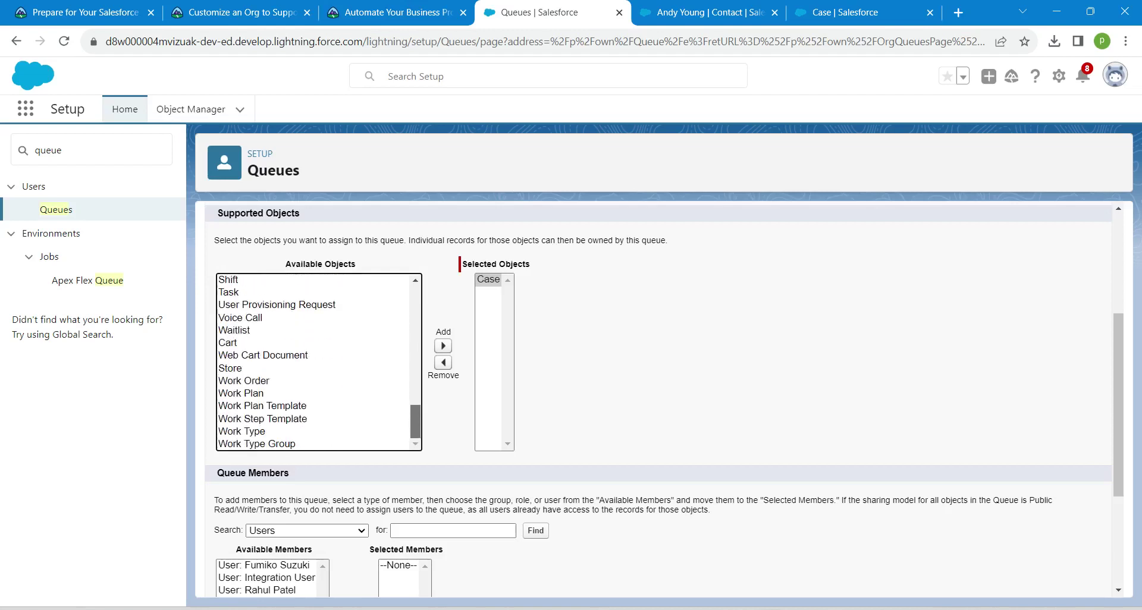
scroll(318, 362, up, 1)
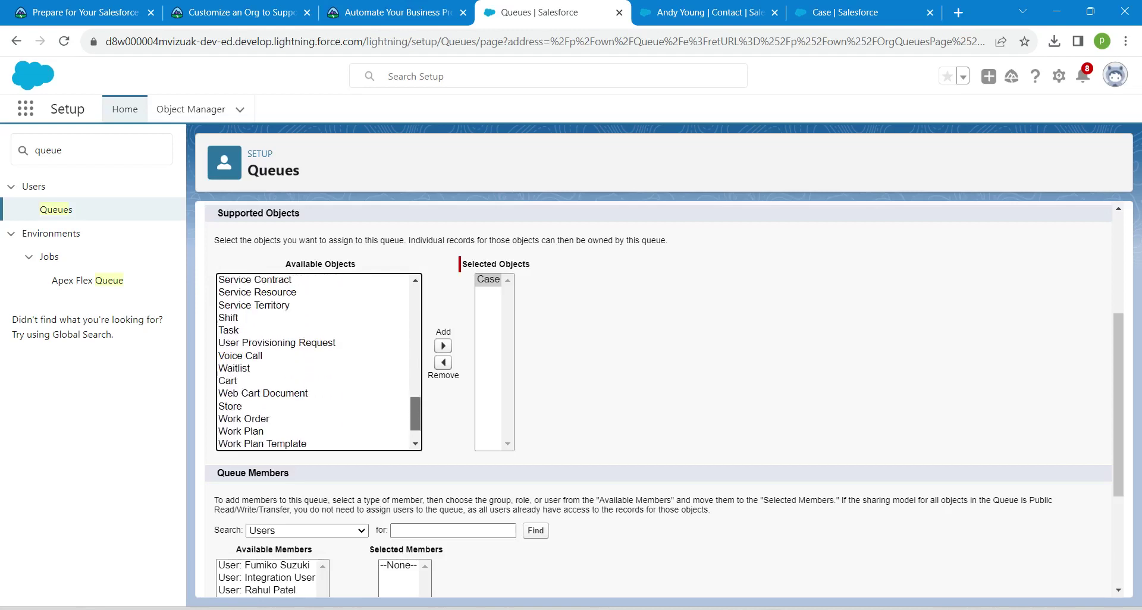
scroll(319, 362, up, 5)
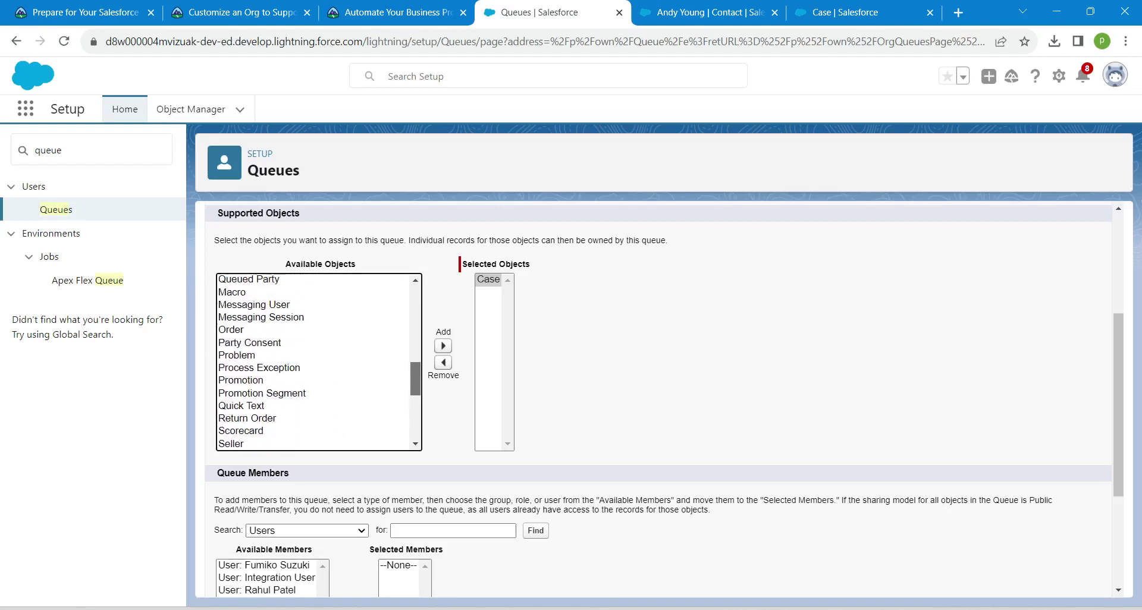
- Set the queue member search to Users and add the first available user to the selected members
click(307, 530)
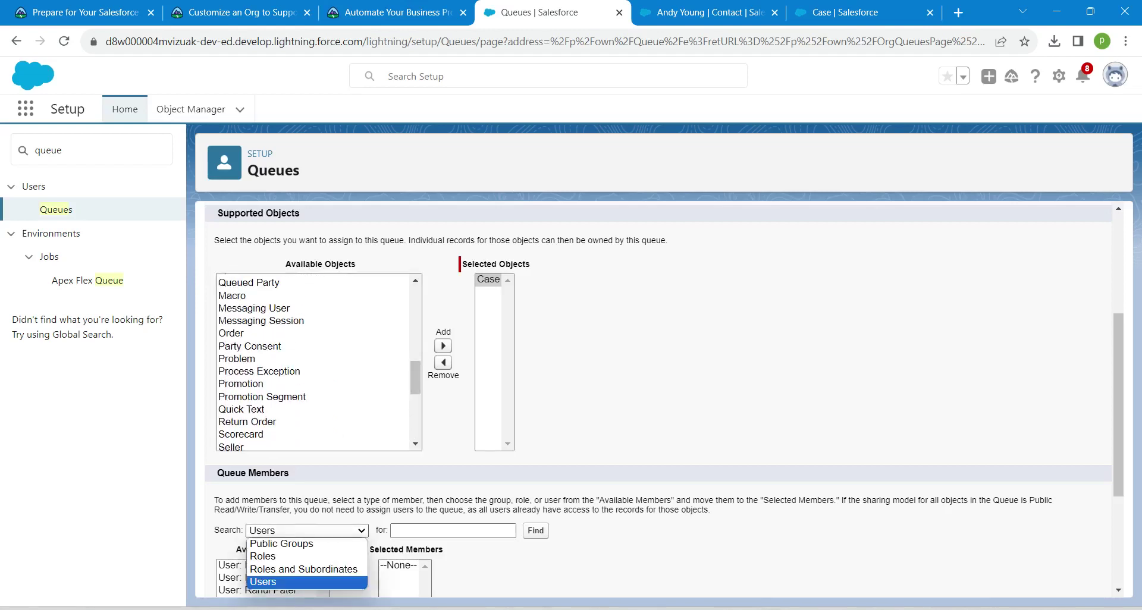
click(307, 582)
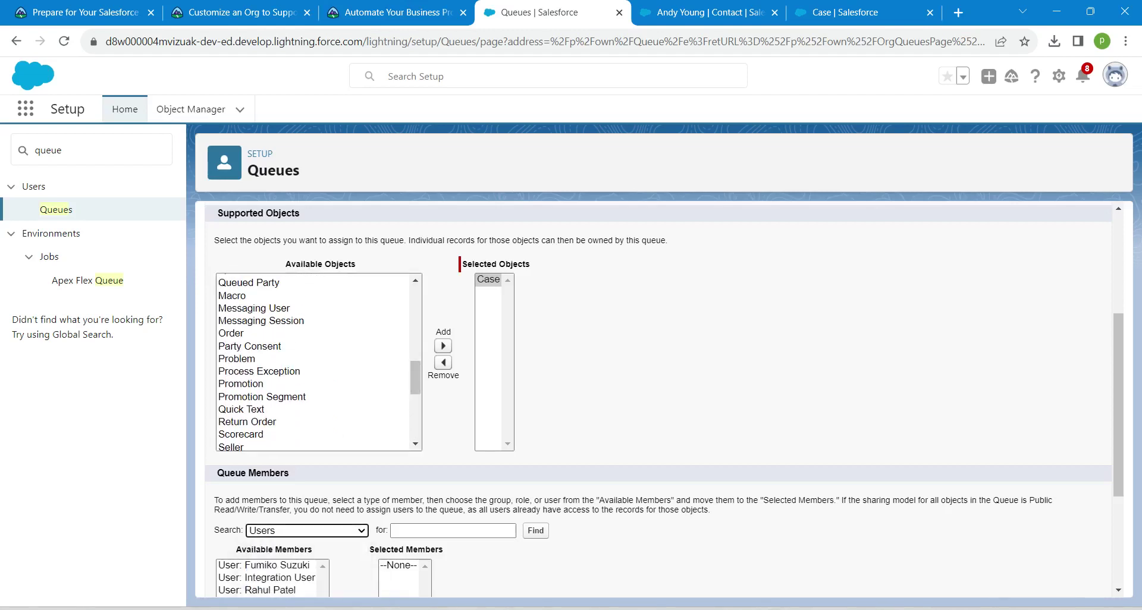
scroll(664, 396, down, 2)
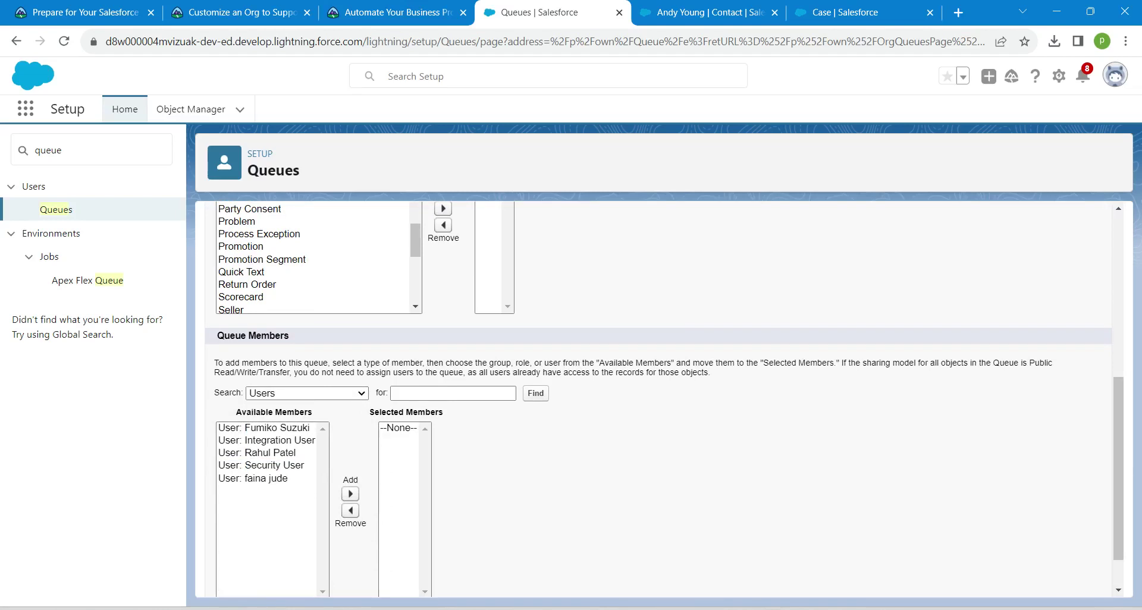
click(264, 428)
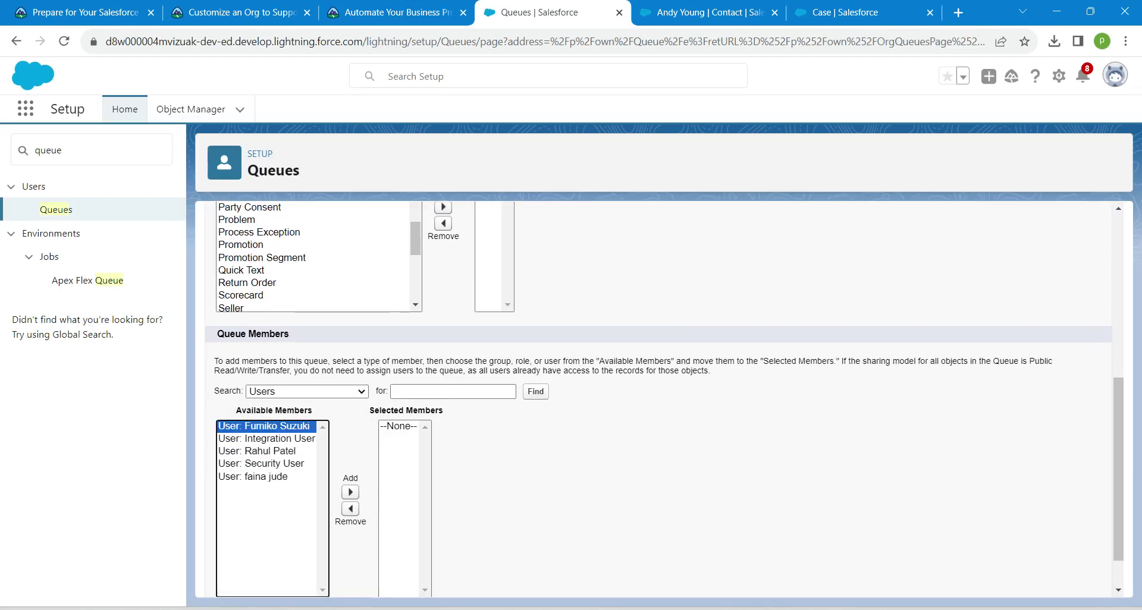
click(350, 492)
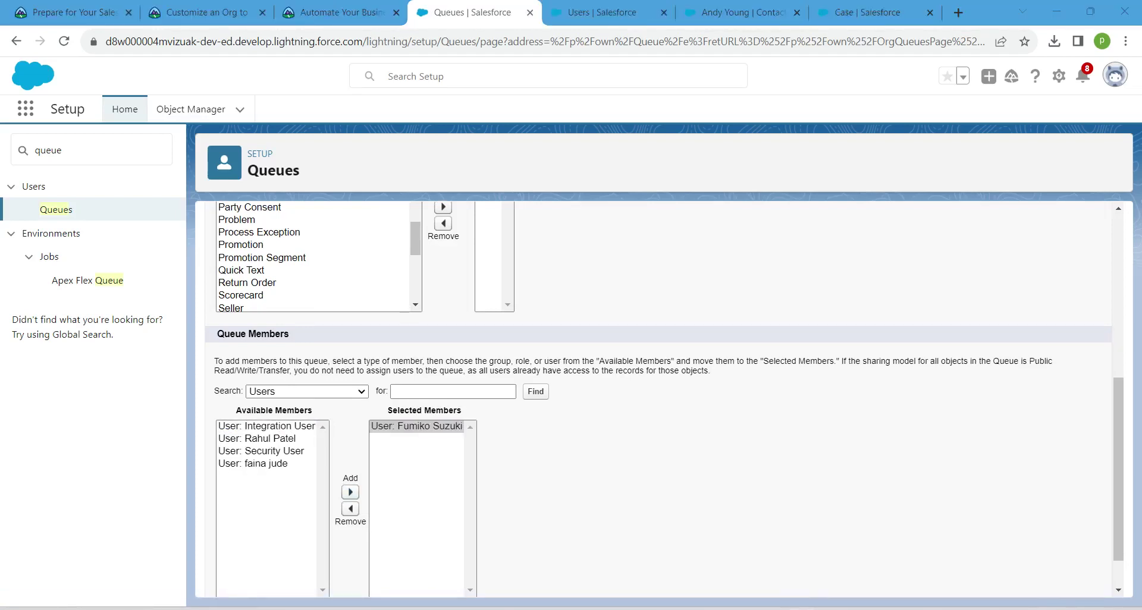
- In the All Users list, edit the inactive user with the Customer Support, North America role, mark the user Active and save
click(602, 12)
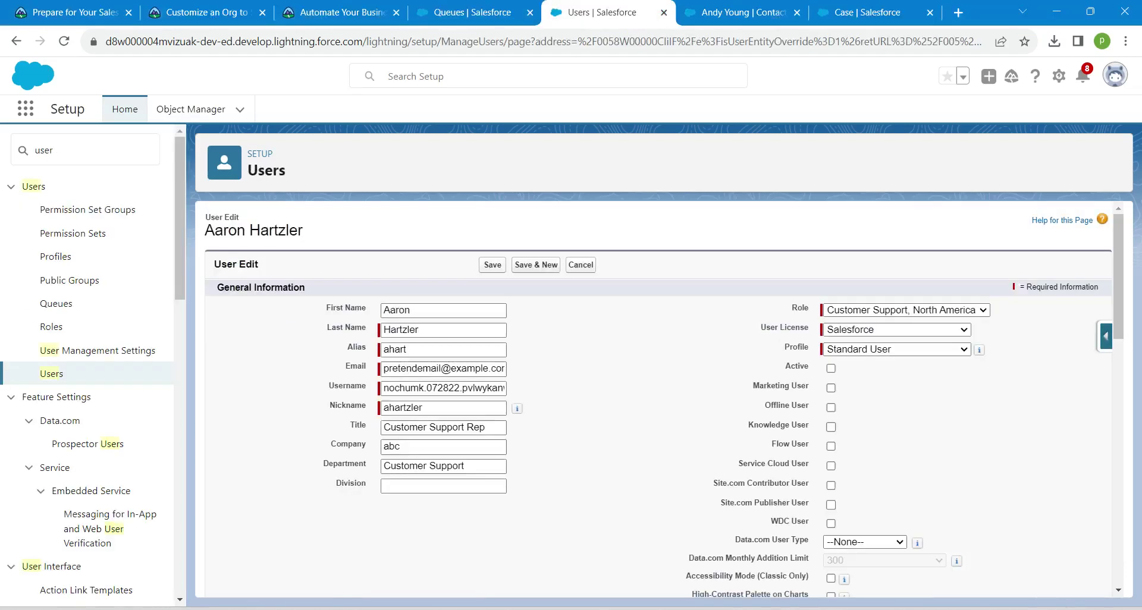
double_click(44, 151)
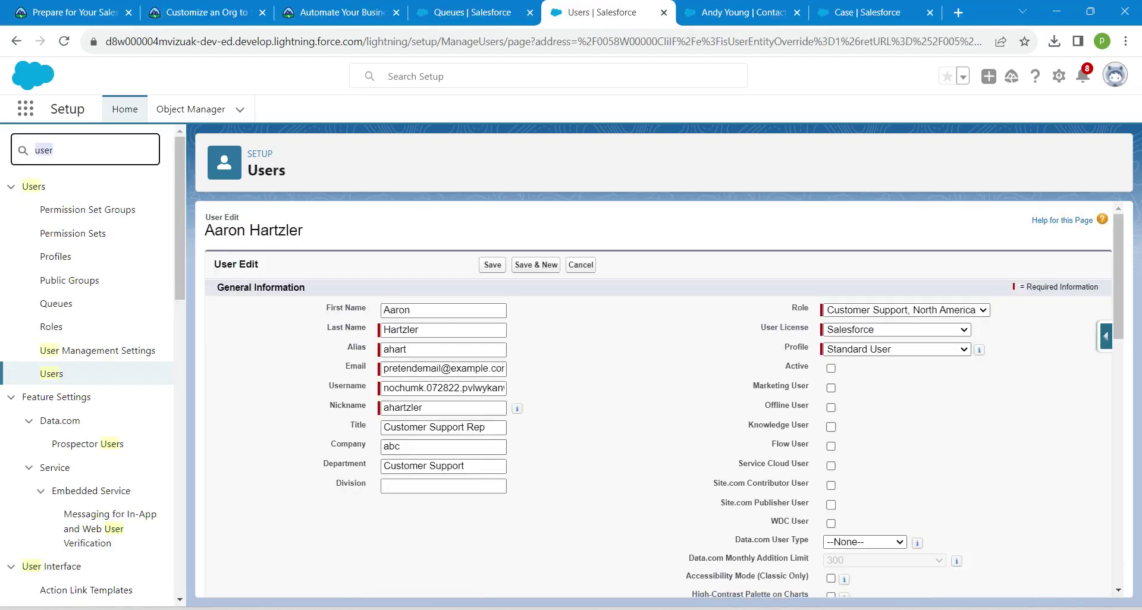
text(u)
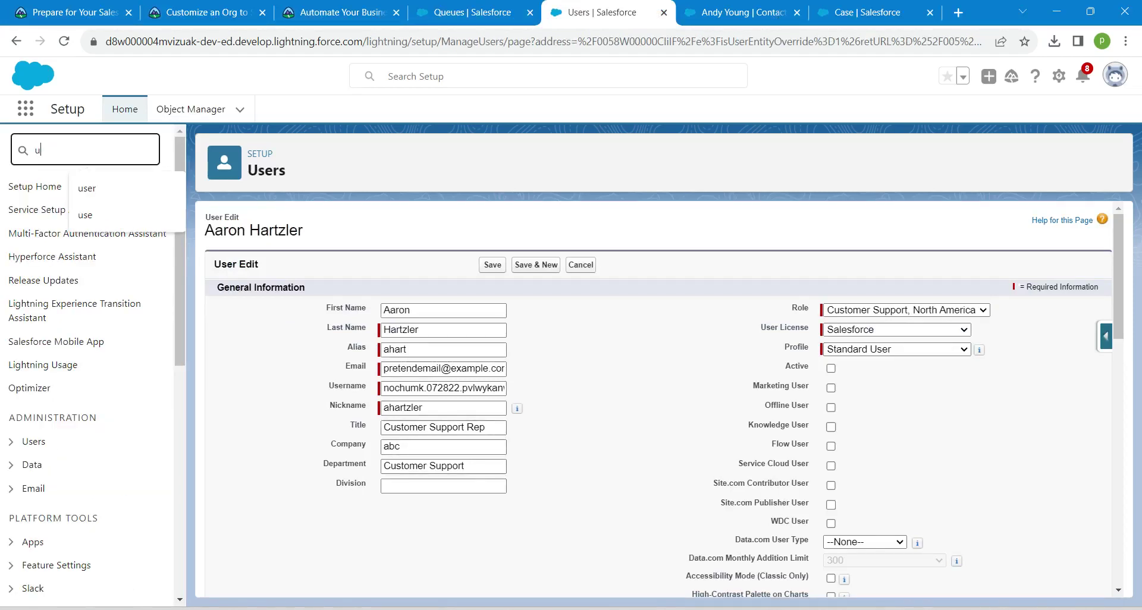
text(ser)
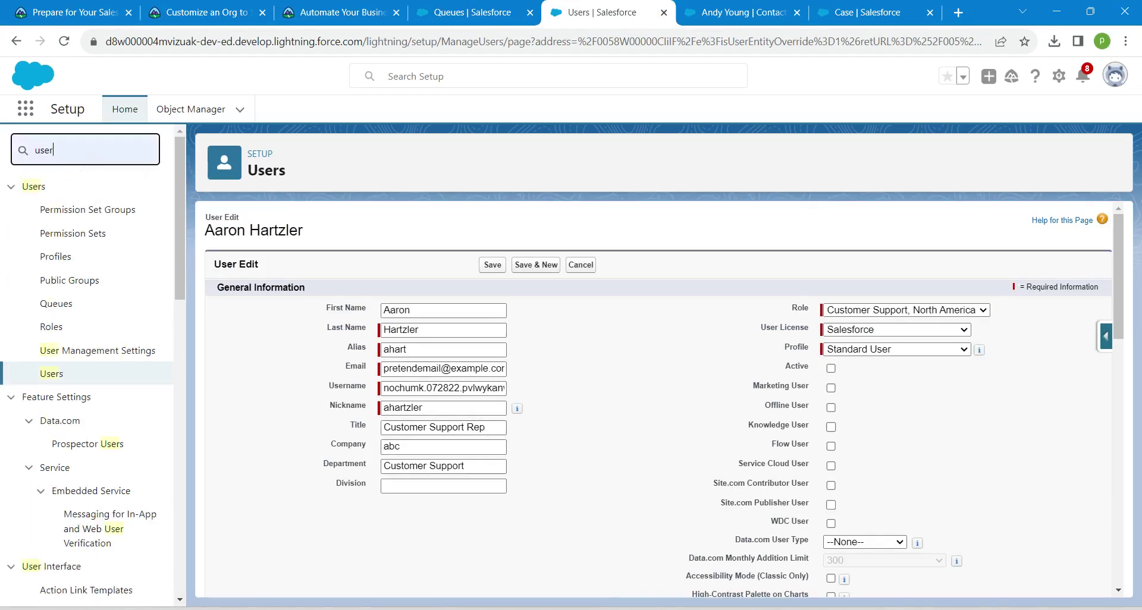
click(51, 374)
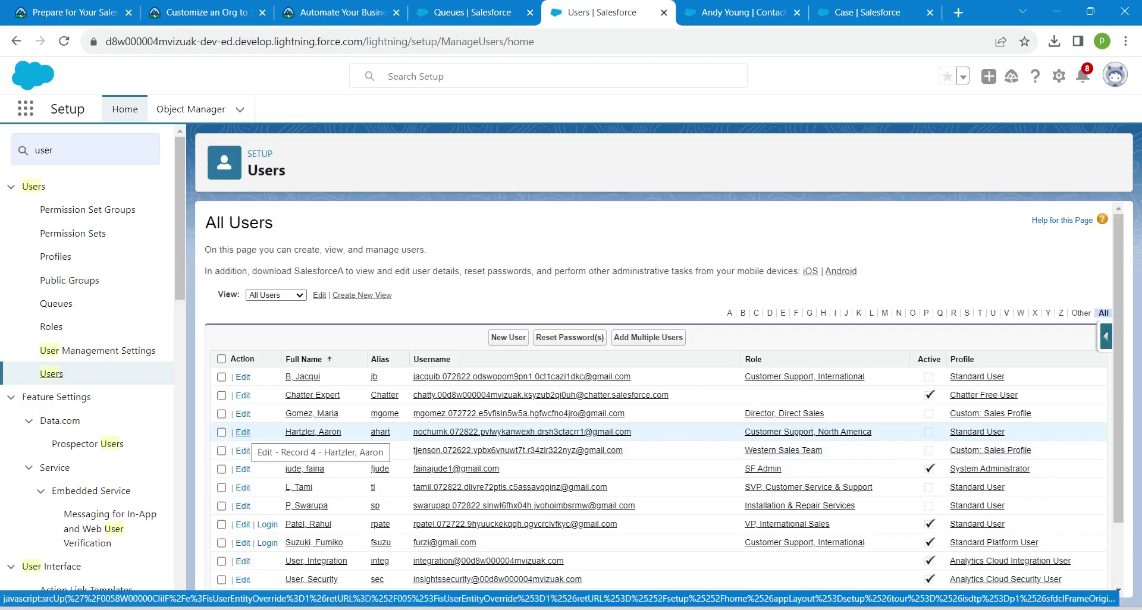
click(242, 433)
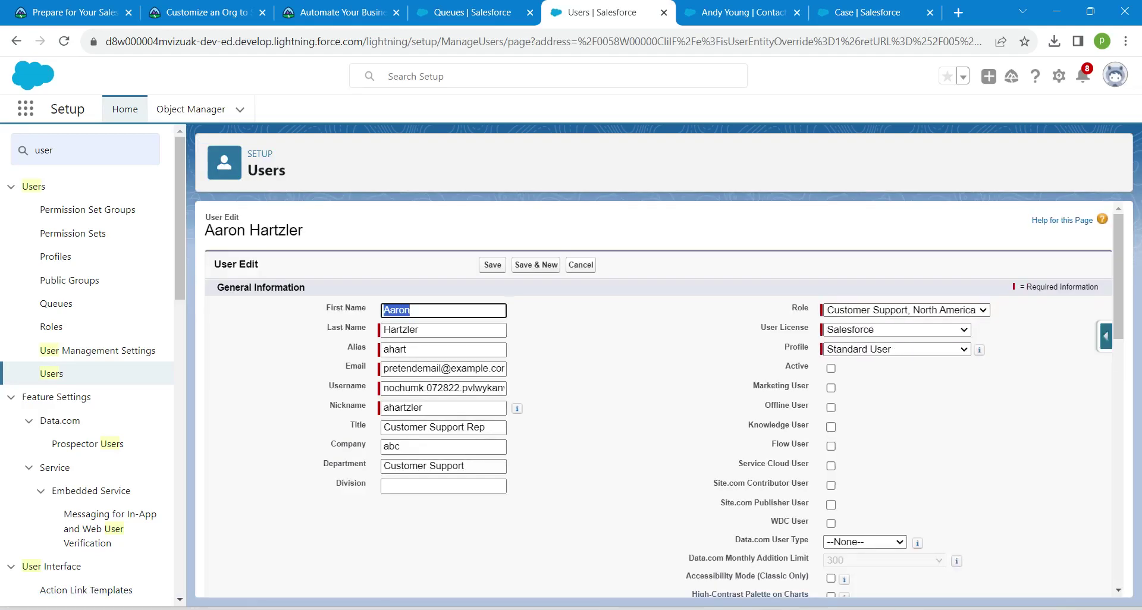
click(831, 369)
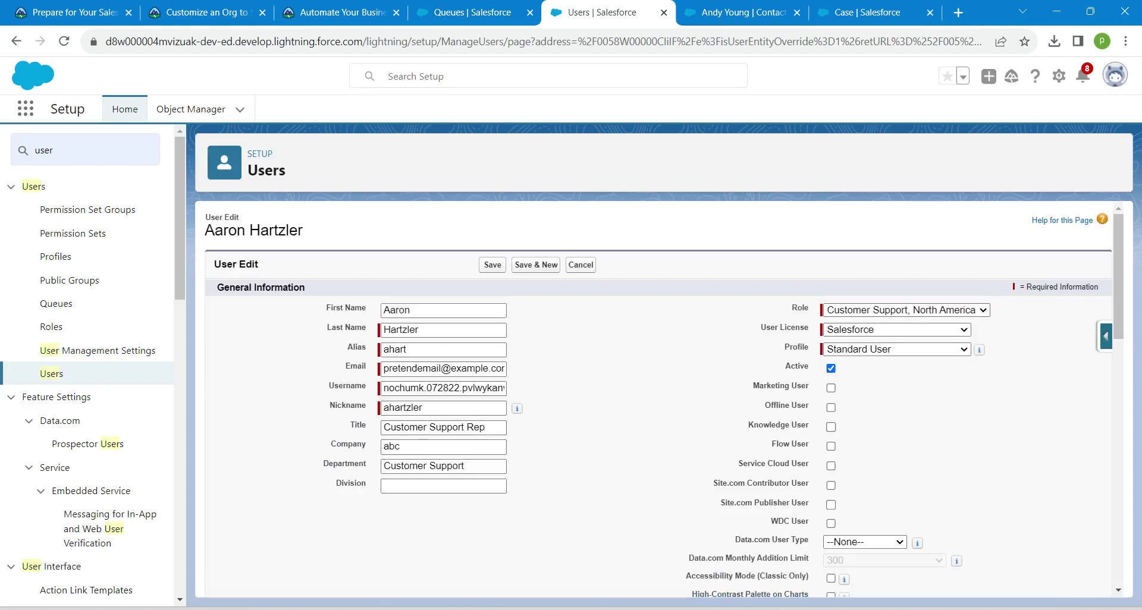
click(493, 265)
- Reload the new queue form and label the queue Billing Support Agents with the text copied from the Trailhead instructions, letting the queue name auto-populate
click(470, 13)
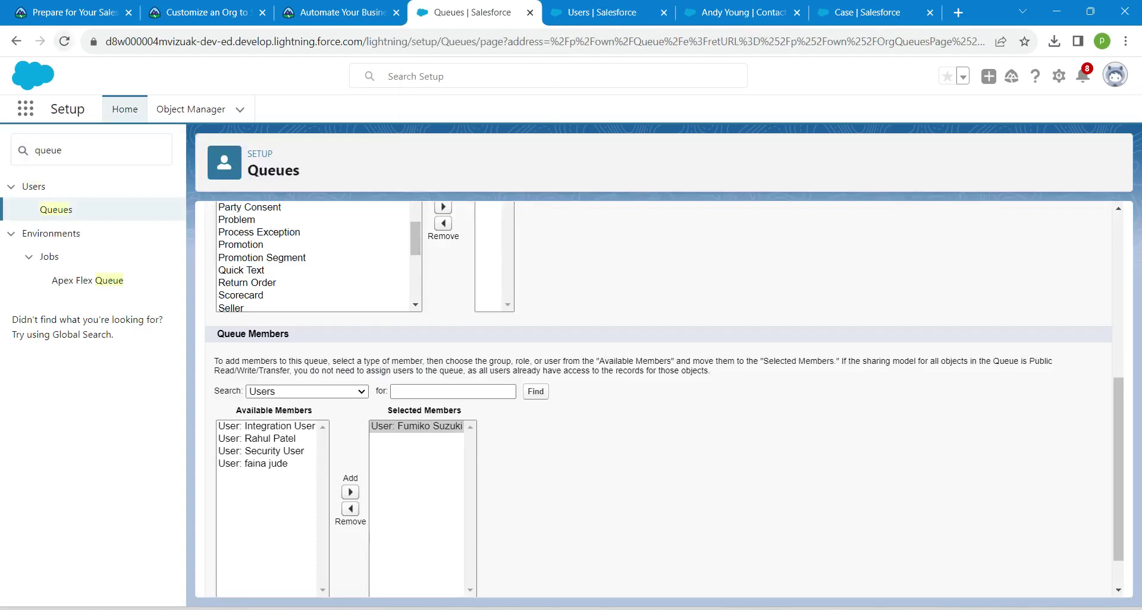
click(65, 41)
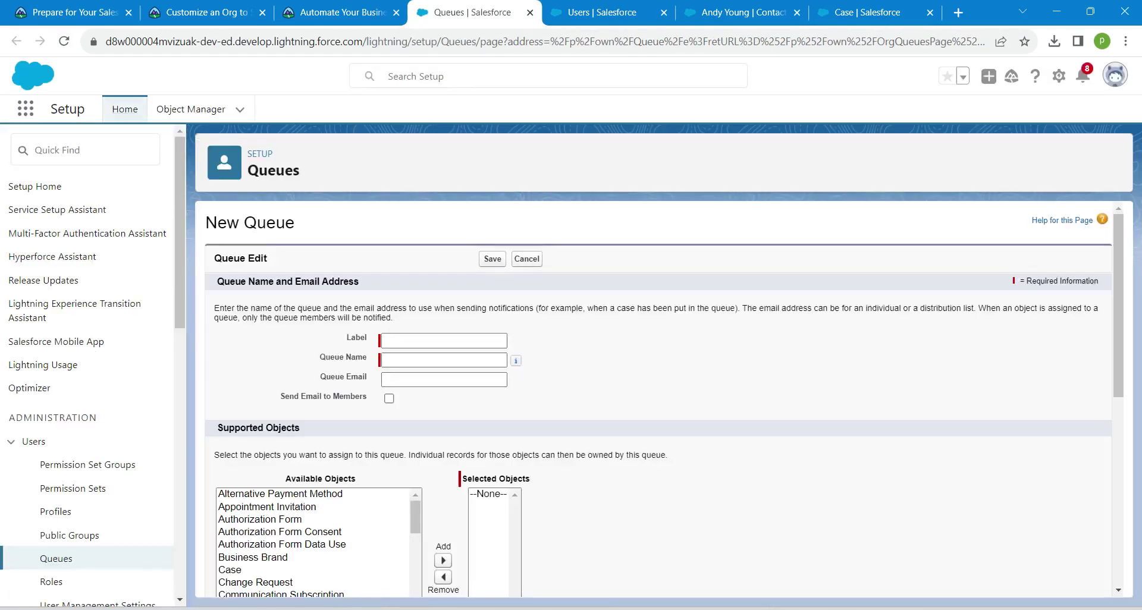
click(444, 341)
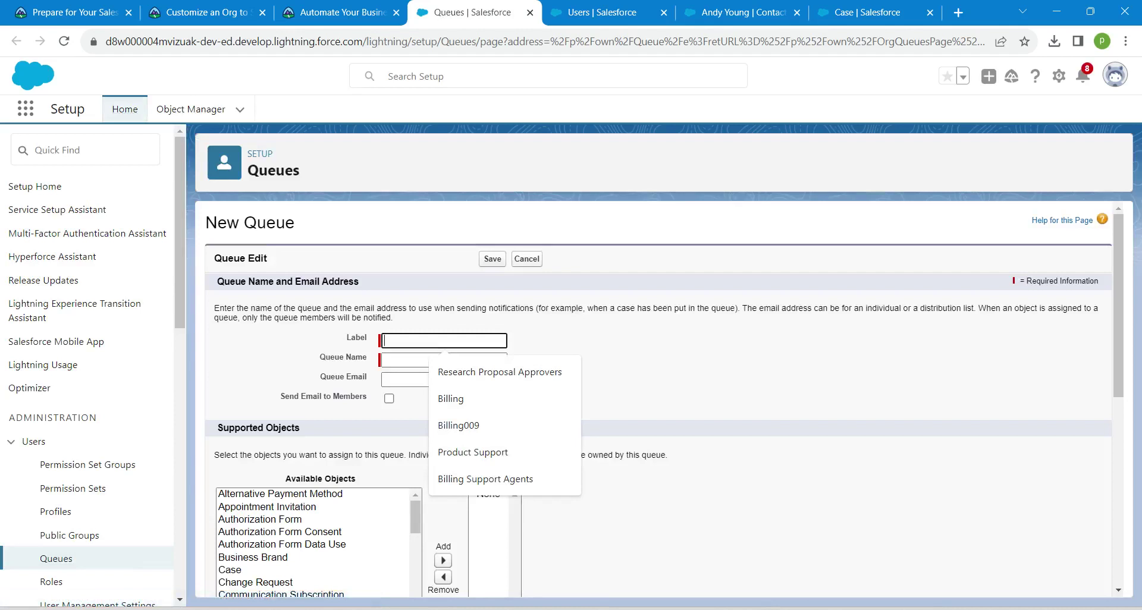
click(339, 12)
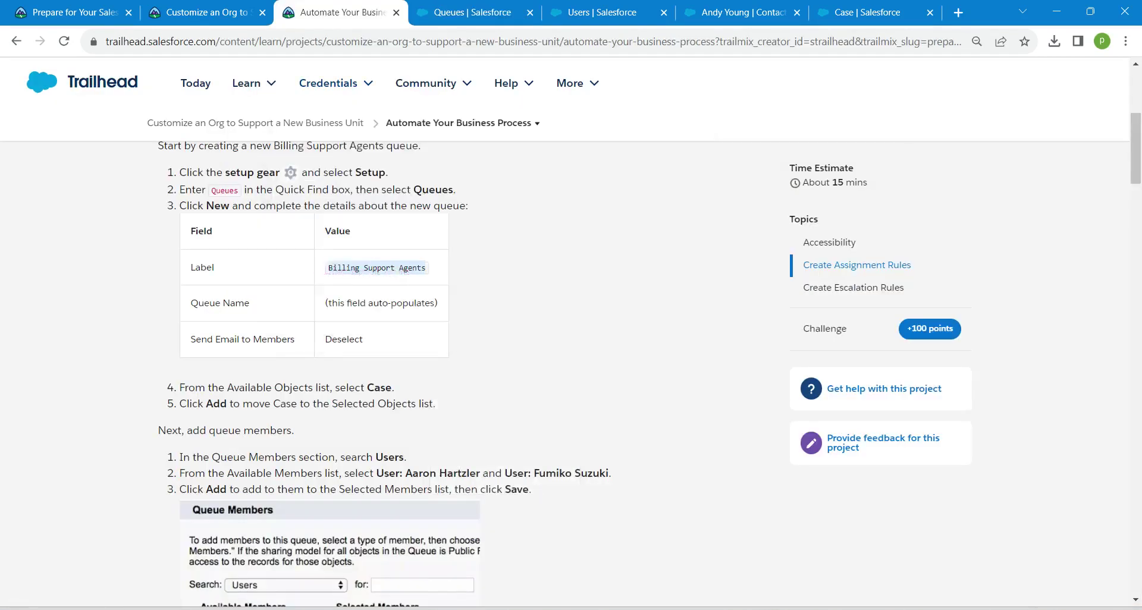
drag(326, 268, 426, 268)
key(ctrl+c)
click(472, 12)
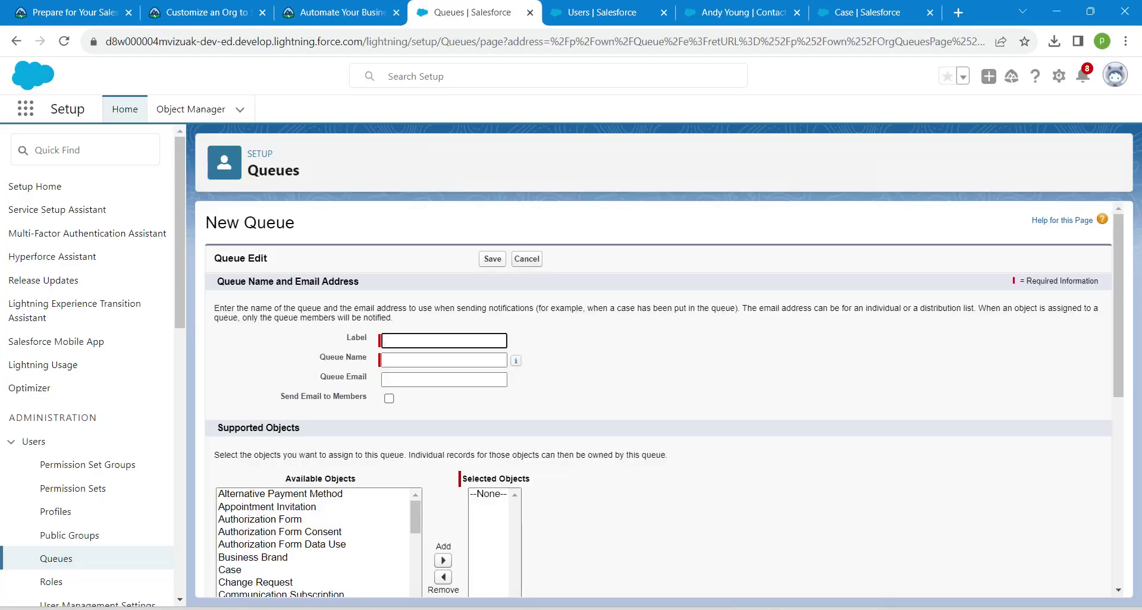
key(ctrl+v)
click(407, 360)
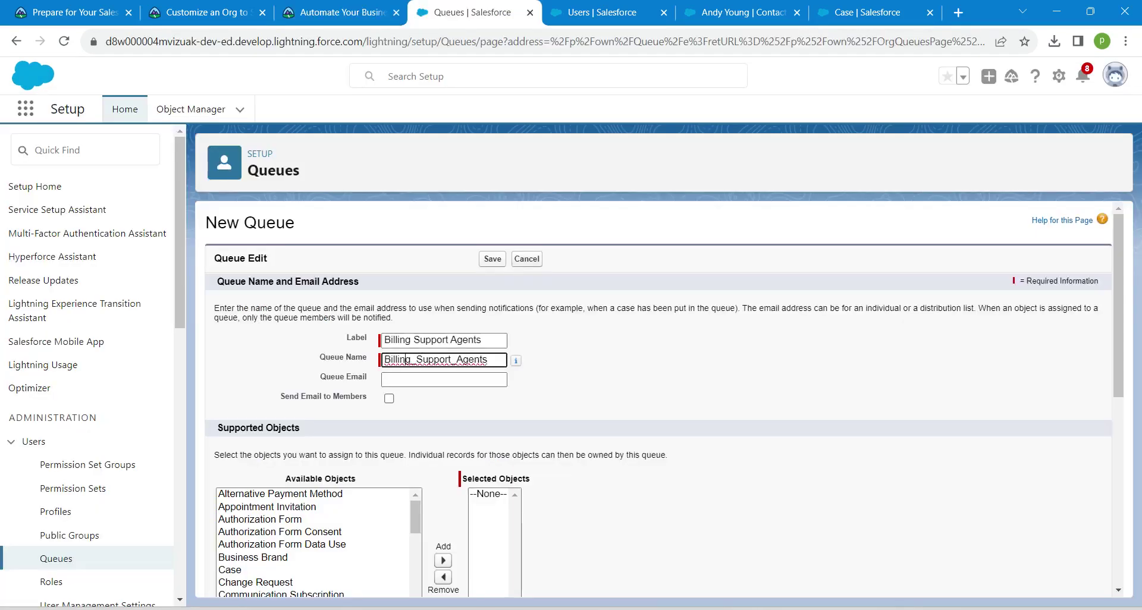
click(601, 381)
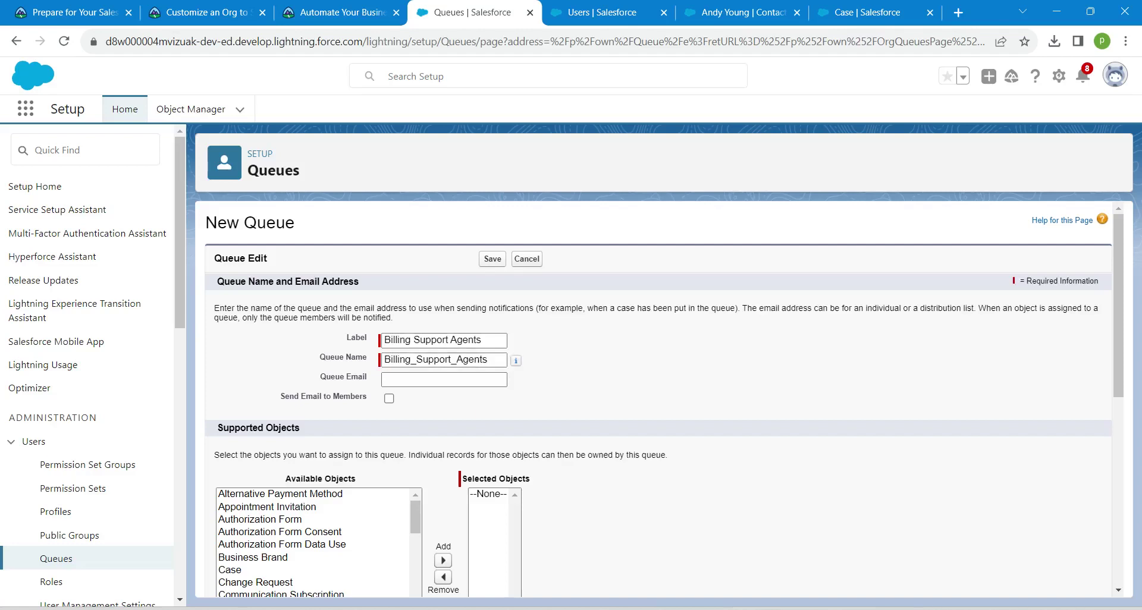
- Add Case to the selected objects of the Billing Support Agents queue
click(230, 570)
click(443, 492)
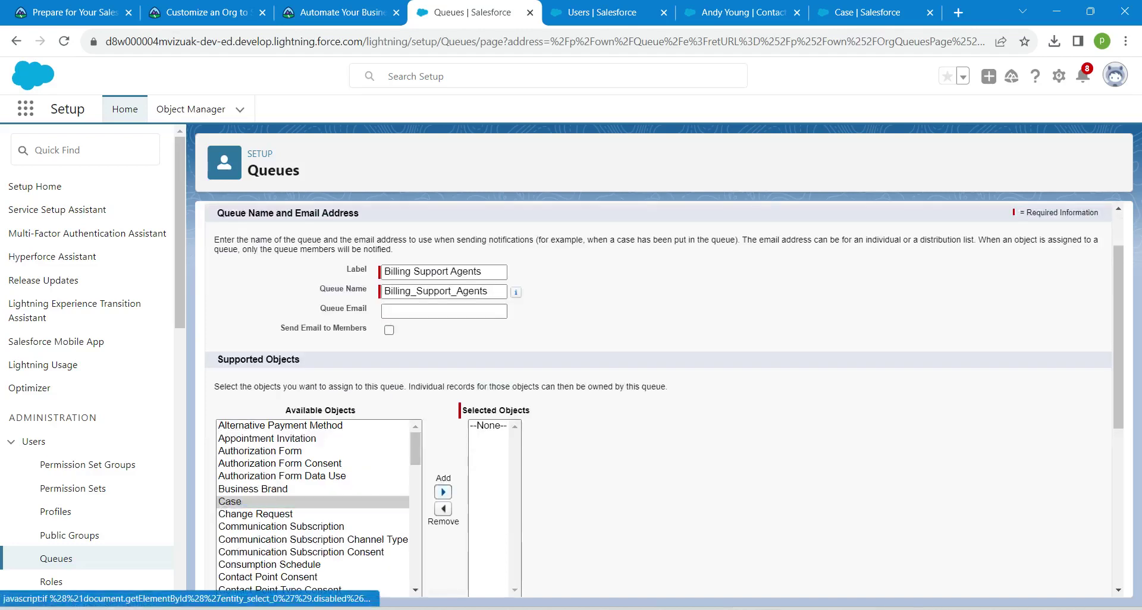
scroll(659, 398, down, 5)
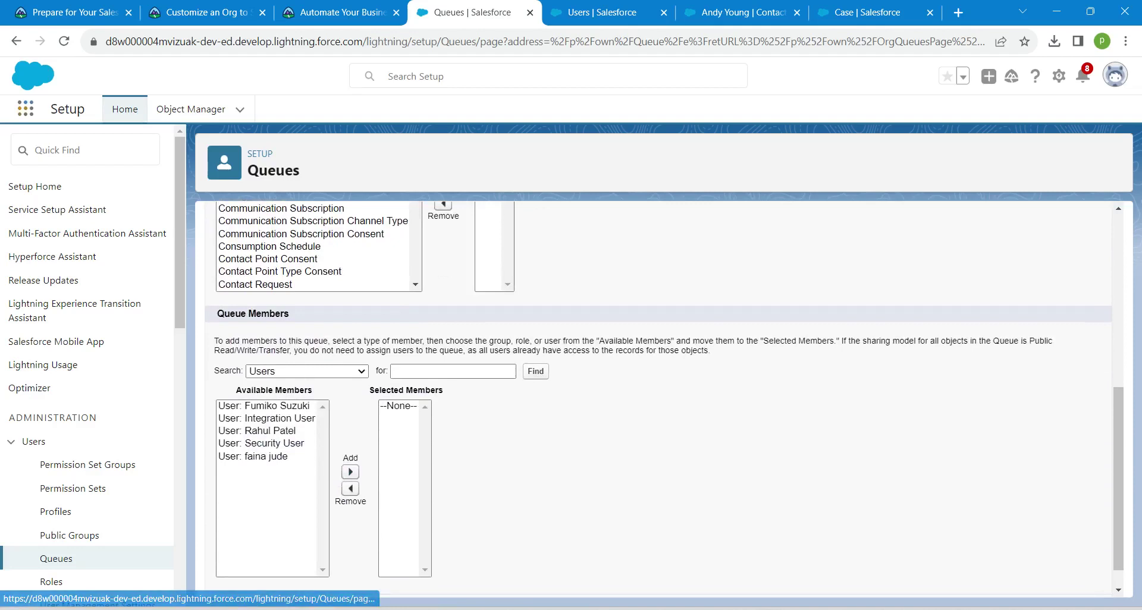
- Search Setup for queue and select the first user in the queue's available members
click(85, 150)
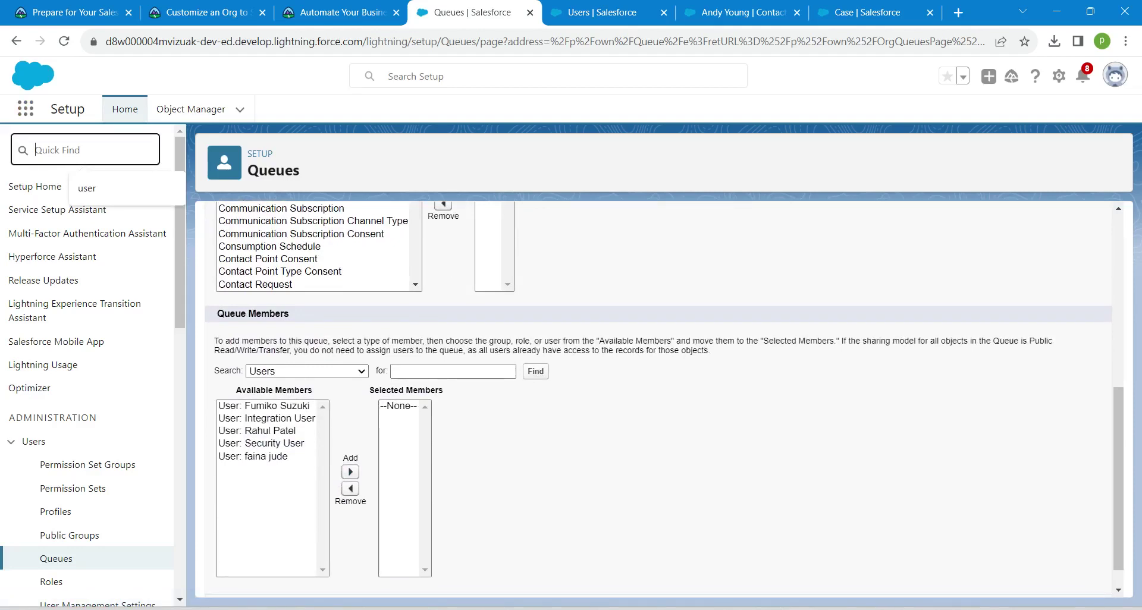
text(queue)
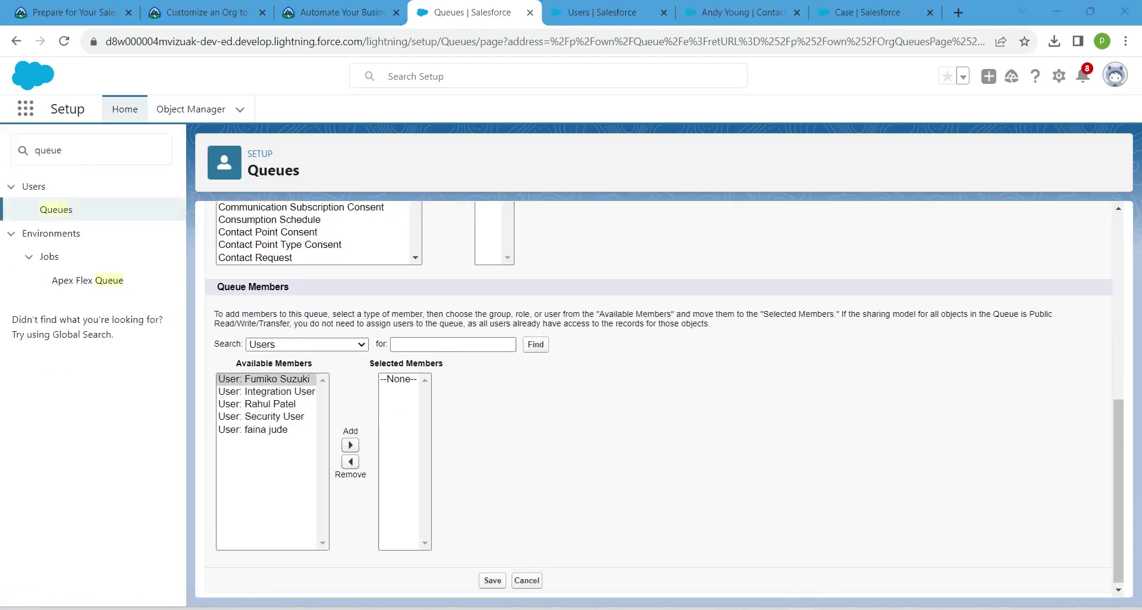
click(264, 379)
- In the All Users list, edit the Chatter Expert user, clear its Active status and save
click(602, 13)
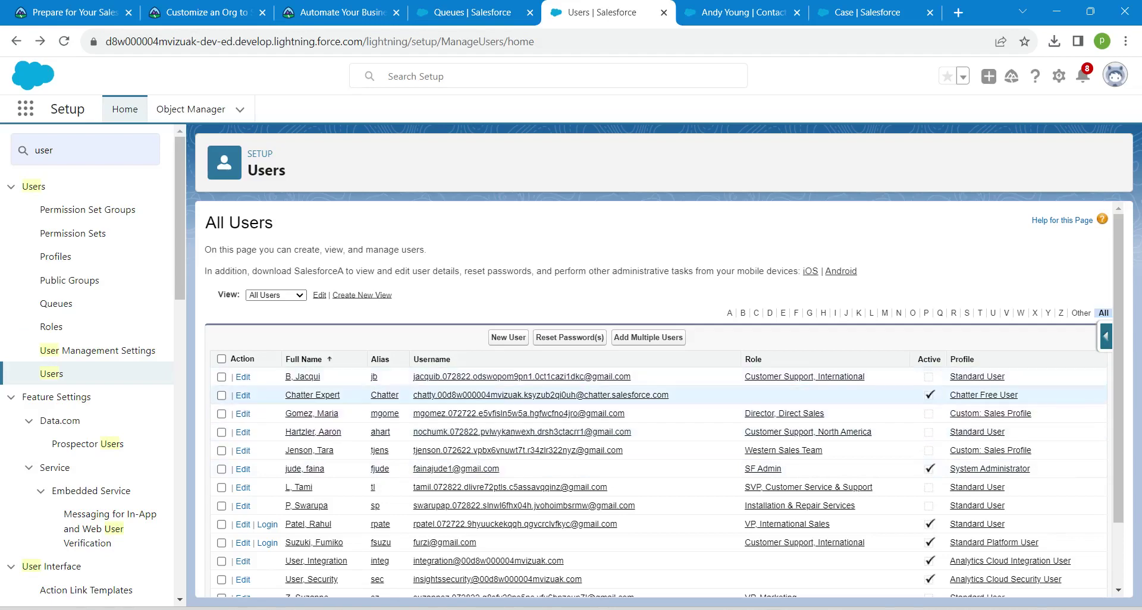
click(242, 396)
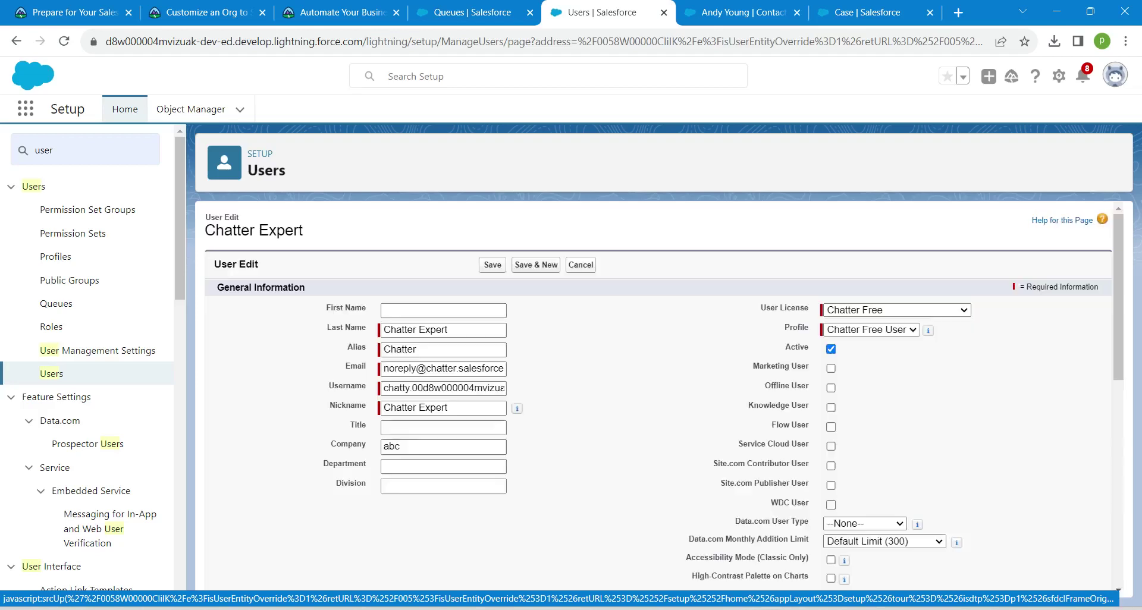
click(831, 350)
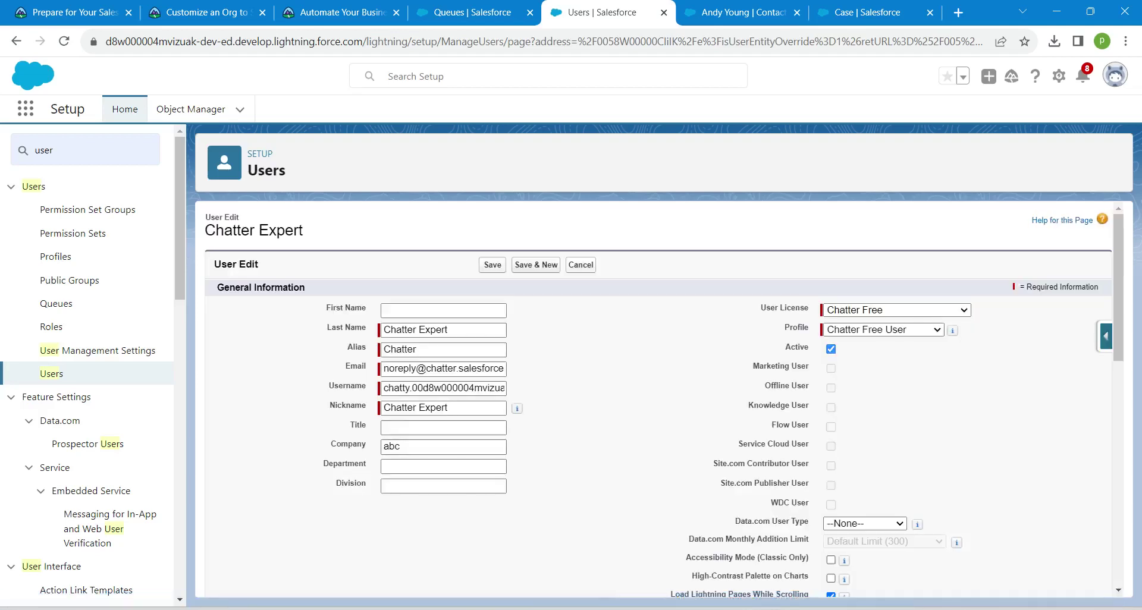
click(661, 371)
click(493, 265)
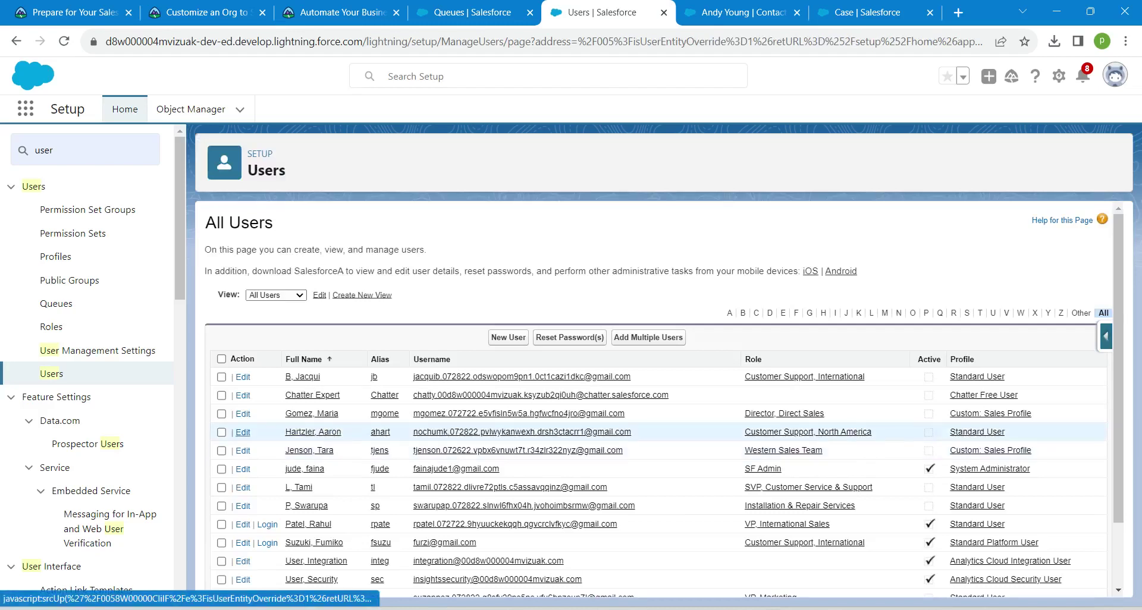
- Try to activate and save the inactive user with the Customer Support, North America role, and return to the Users list
click(243, 432)
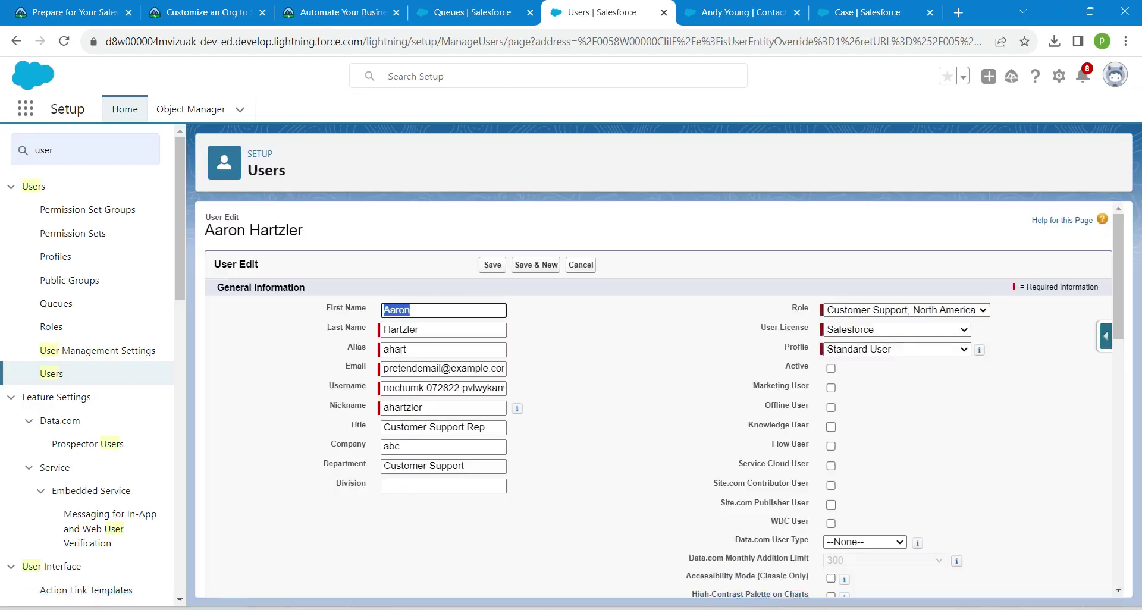
click(832, 369)
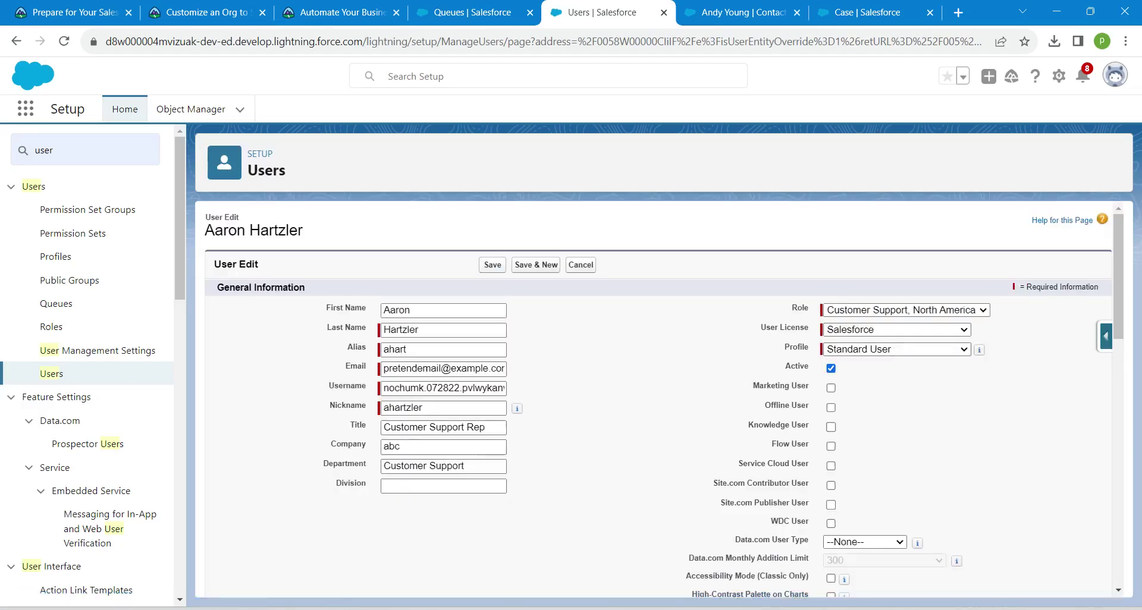
click(493, 265)
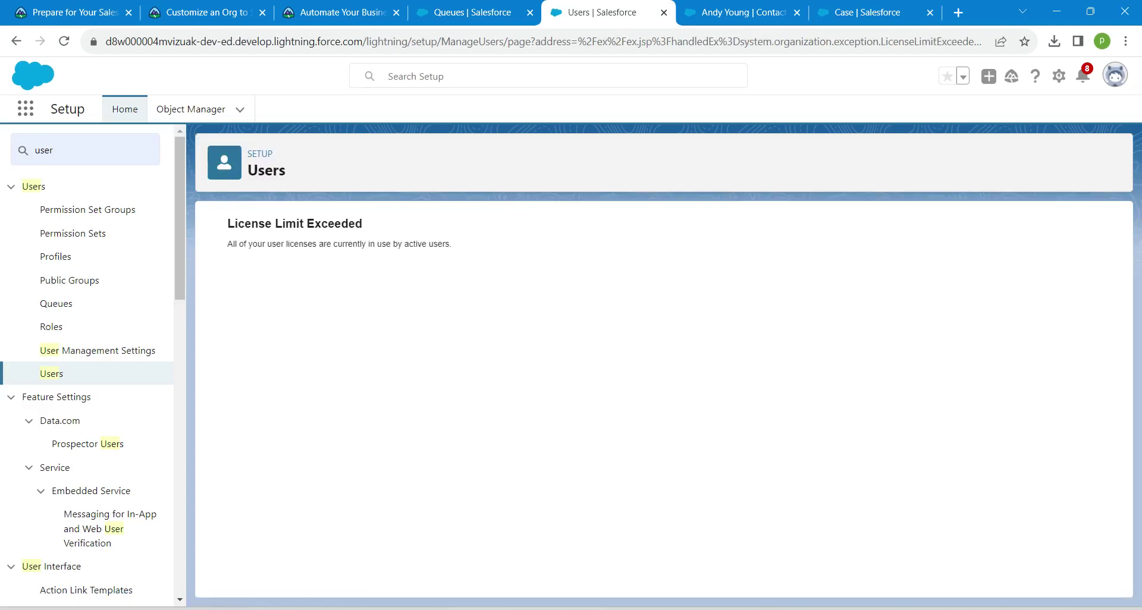
drag(227, 223, 363, 223)
click(370, 279)
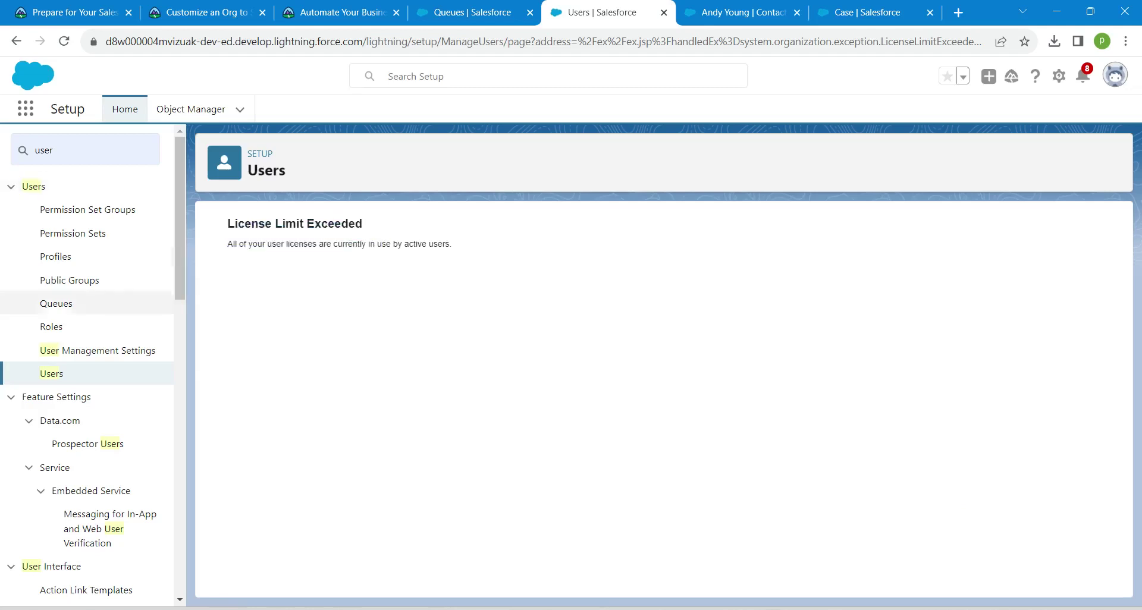
click(52, 374)
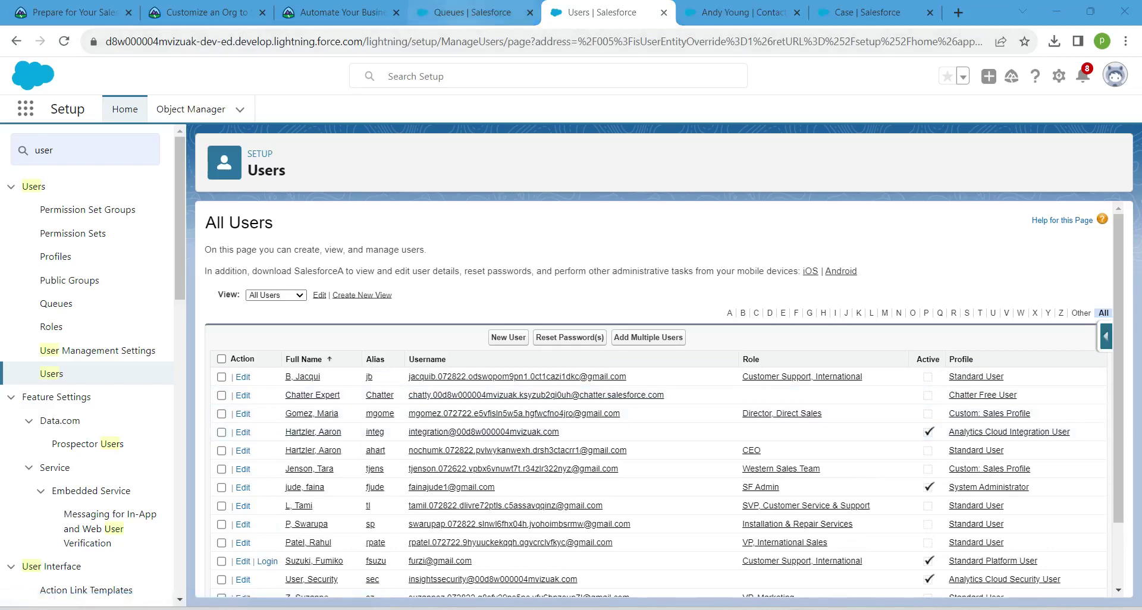
- Refresh the new queue form, add the two users named in the Trailhead instructions to the selected members and save the queue
click(473, 13)
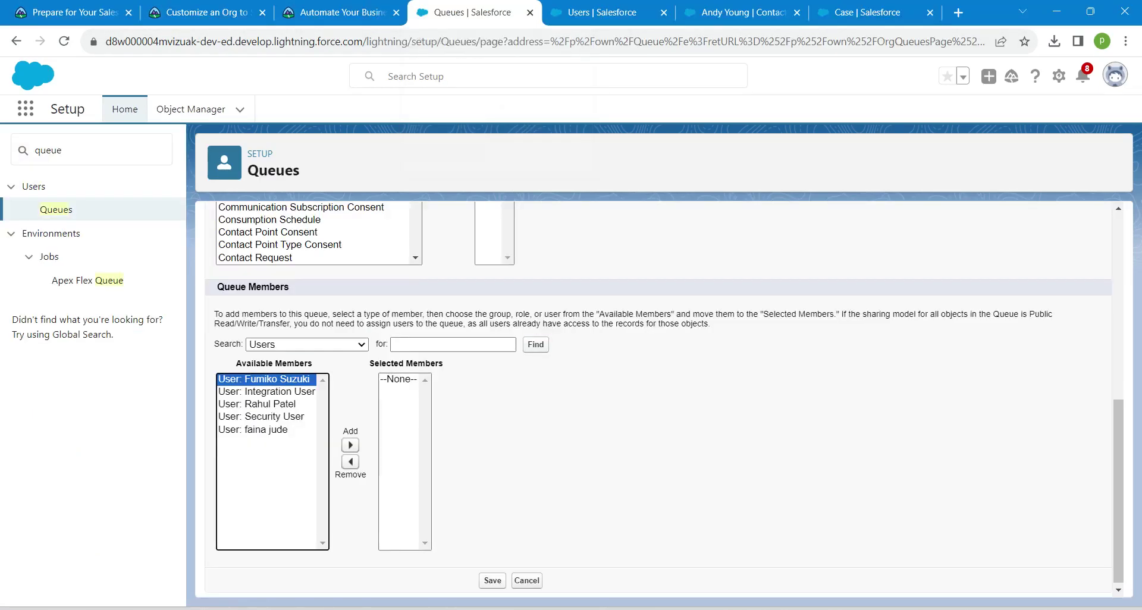
click(64, 41)
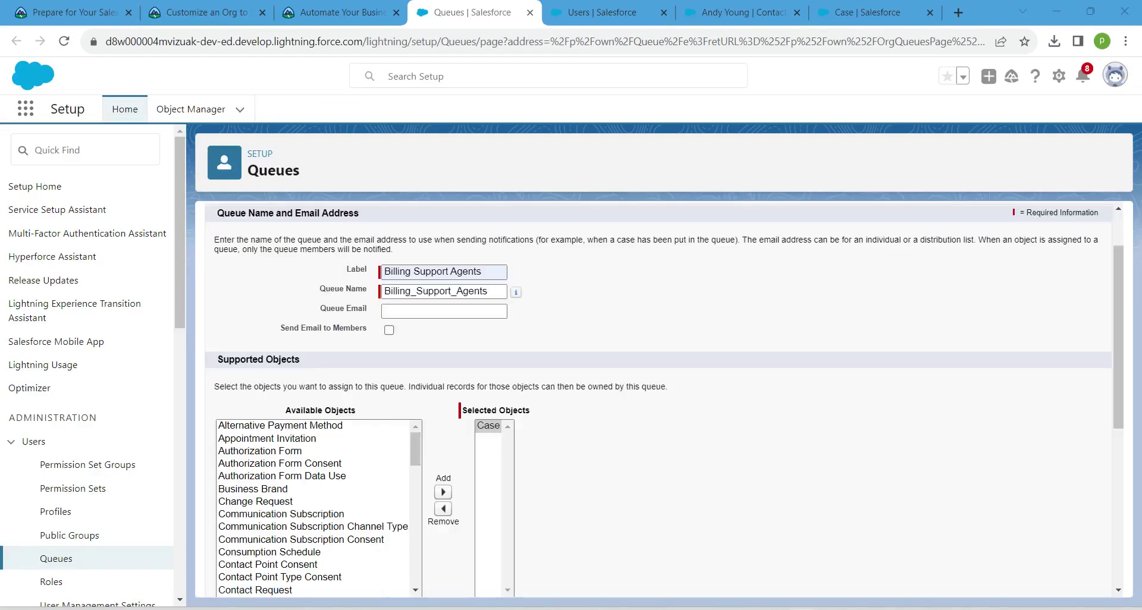
scroll(659, 399, down, 5)
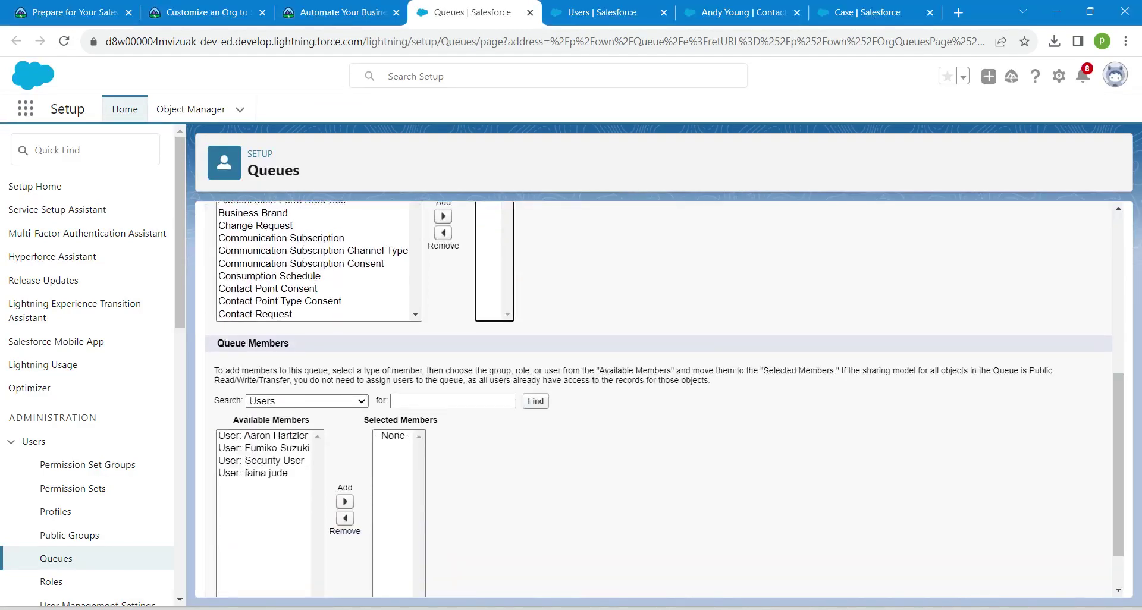
drag(263, 436, 263, 439)
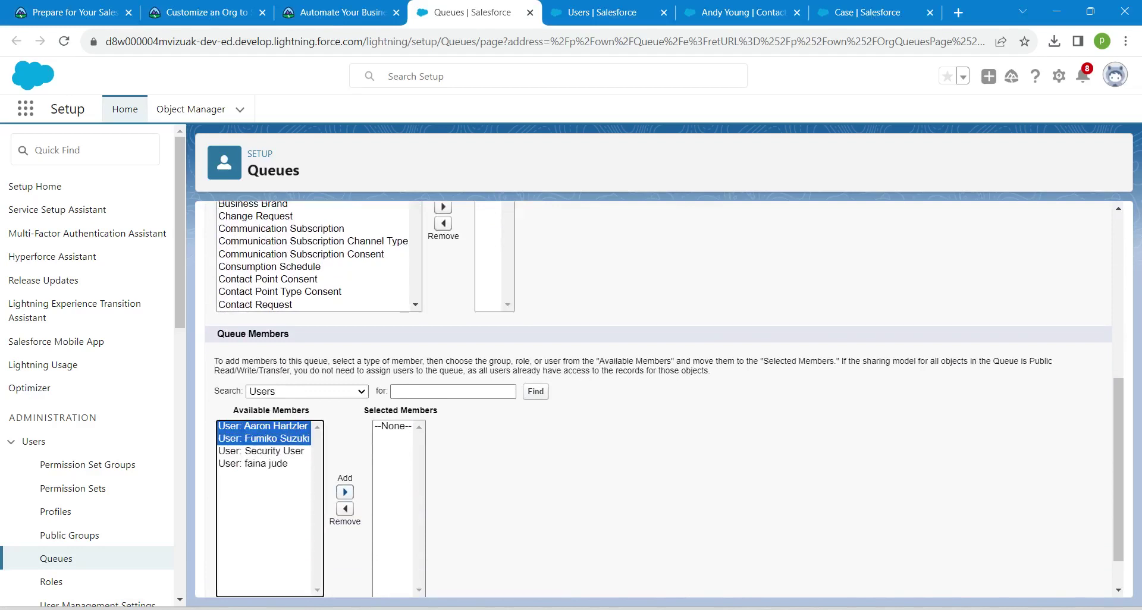
click(345, 492)
click(423, 439)
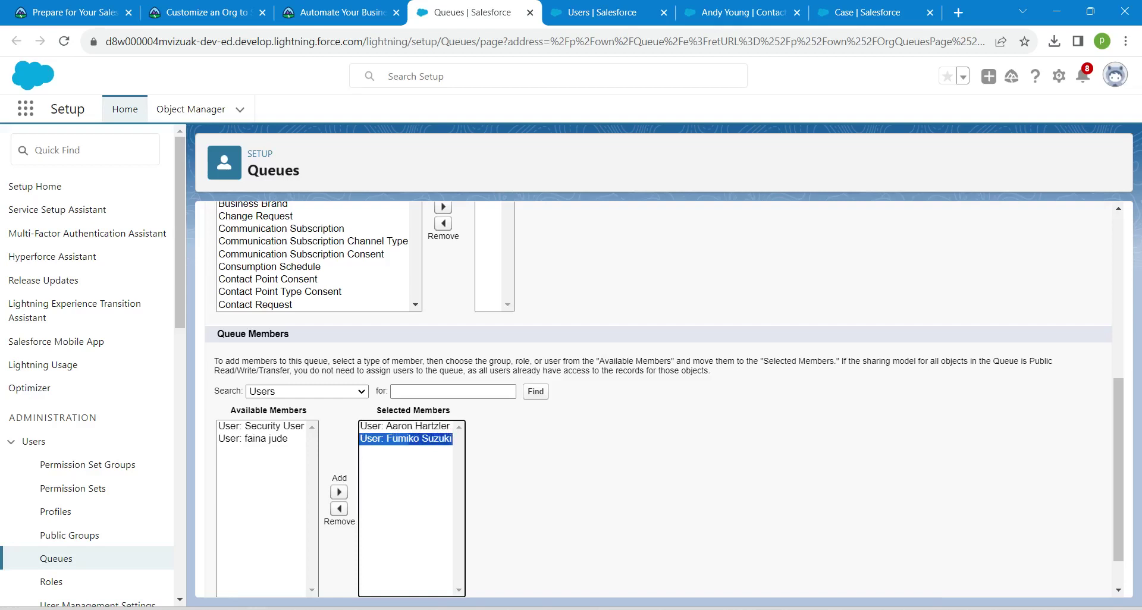
click(575, 476)
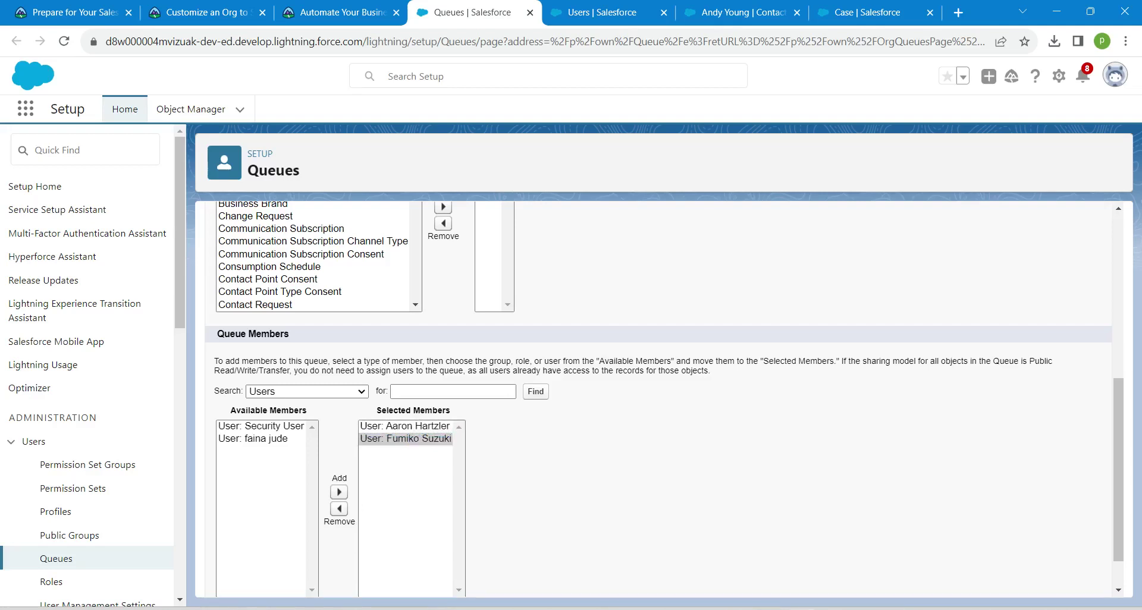
scroll(655, 398, down, 1)
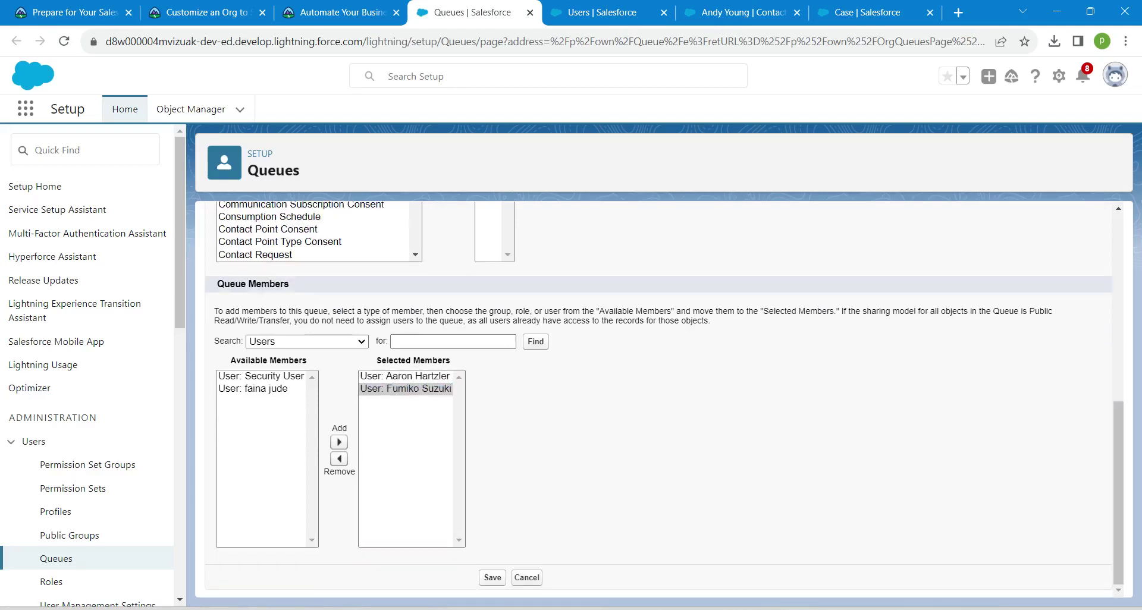
click(493, 578)
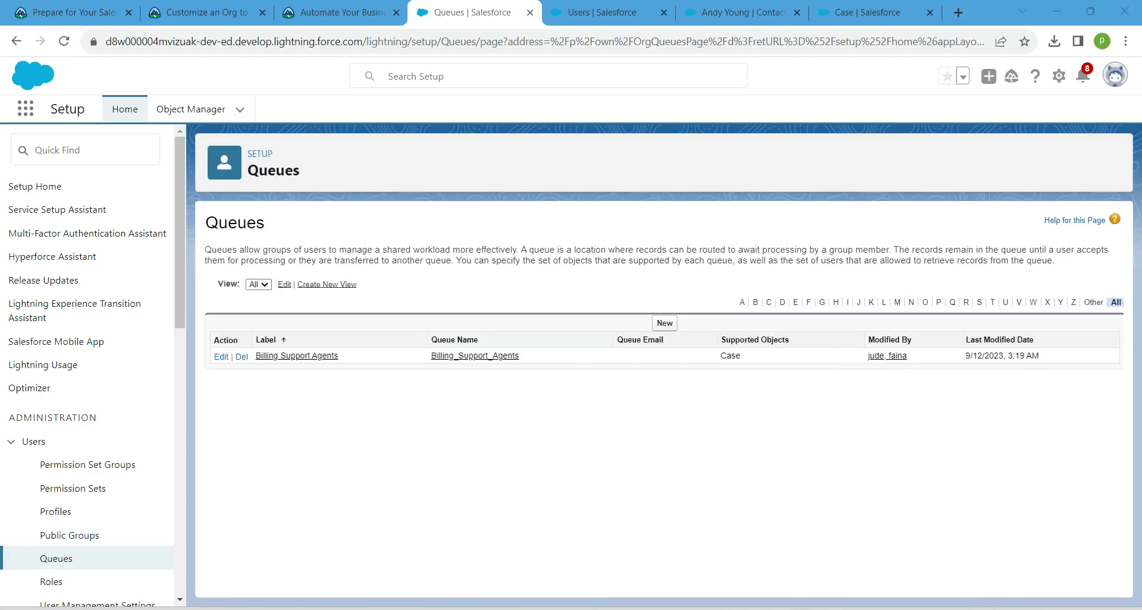
- Search Setup for case, open the Standard rule in Case Assignment Rules for editing and save it with Active selected
click(81, 150)
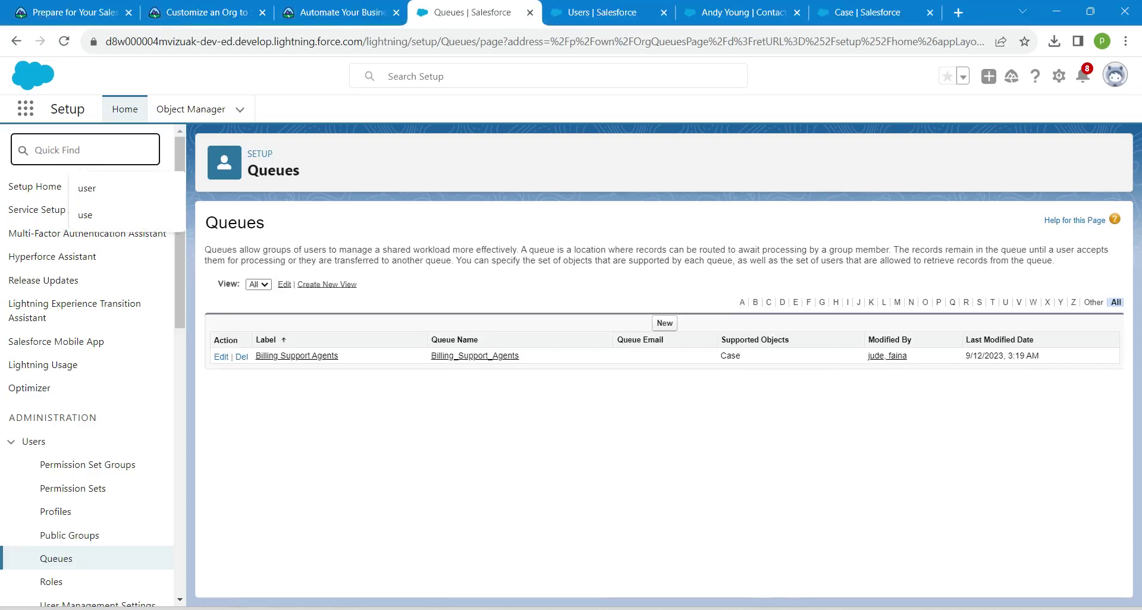
text(ca)
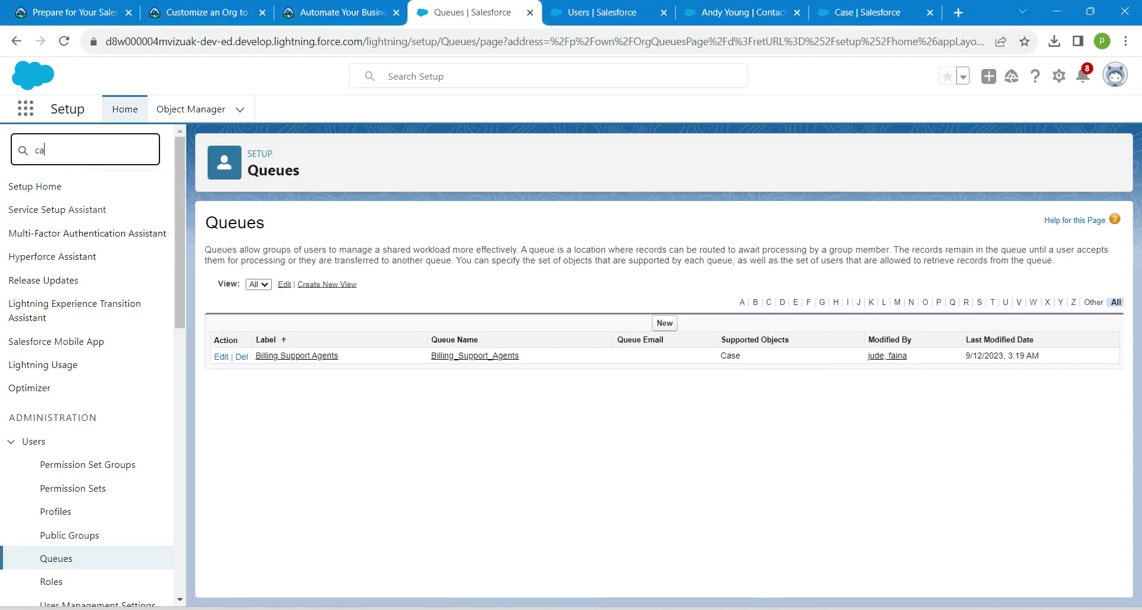
text(se)
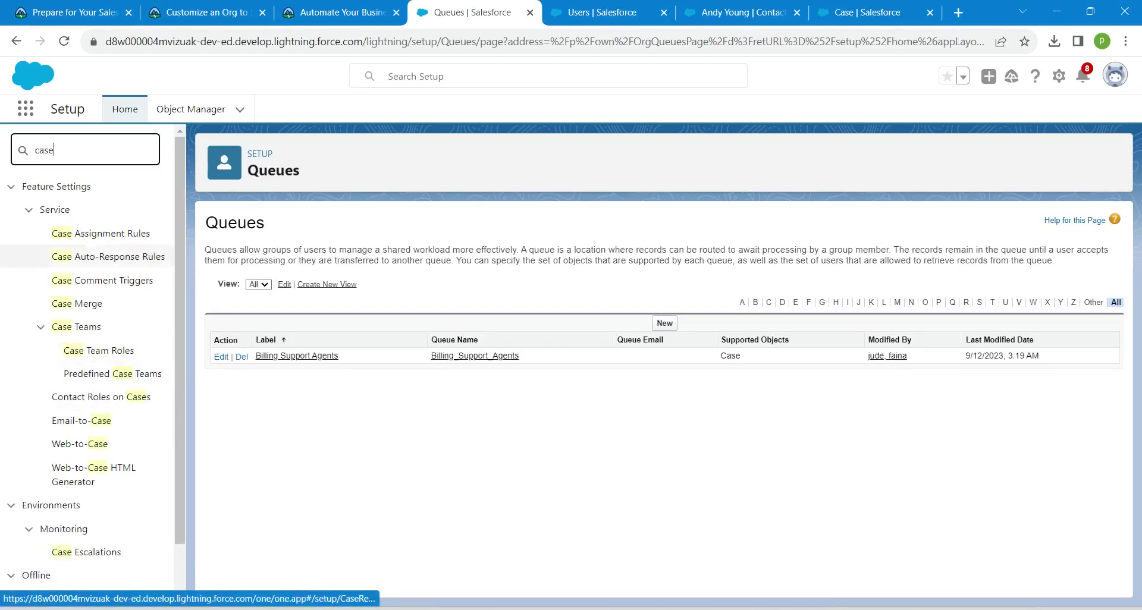
click(101, 233)
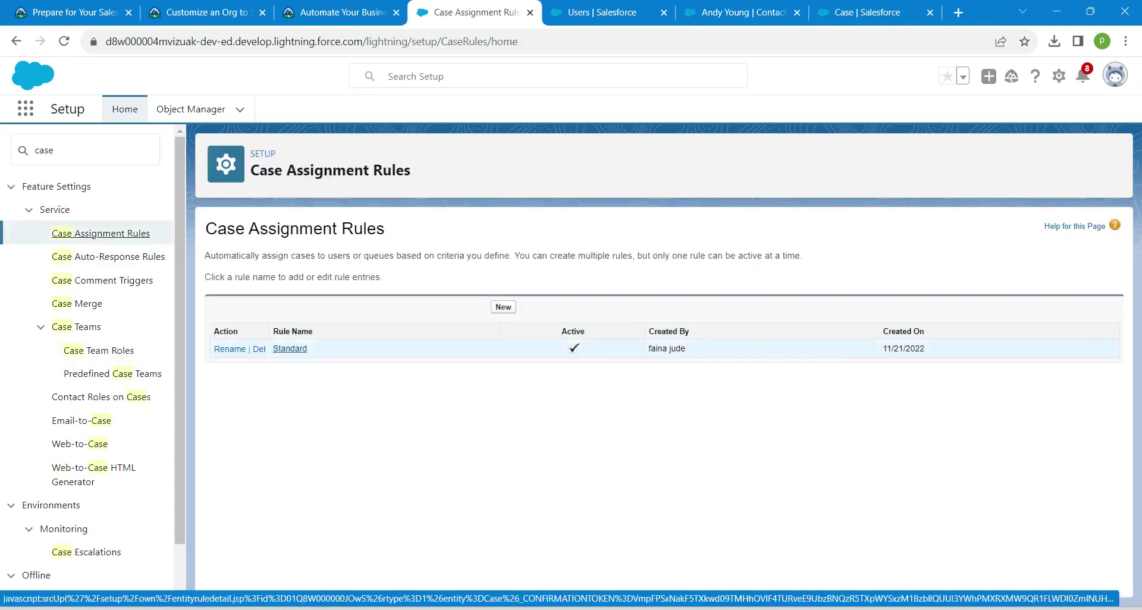
click(290, 349)
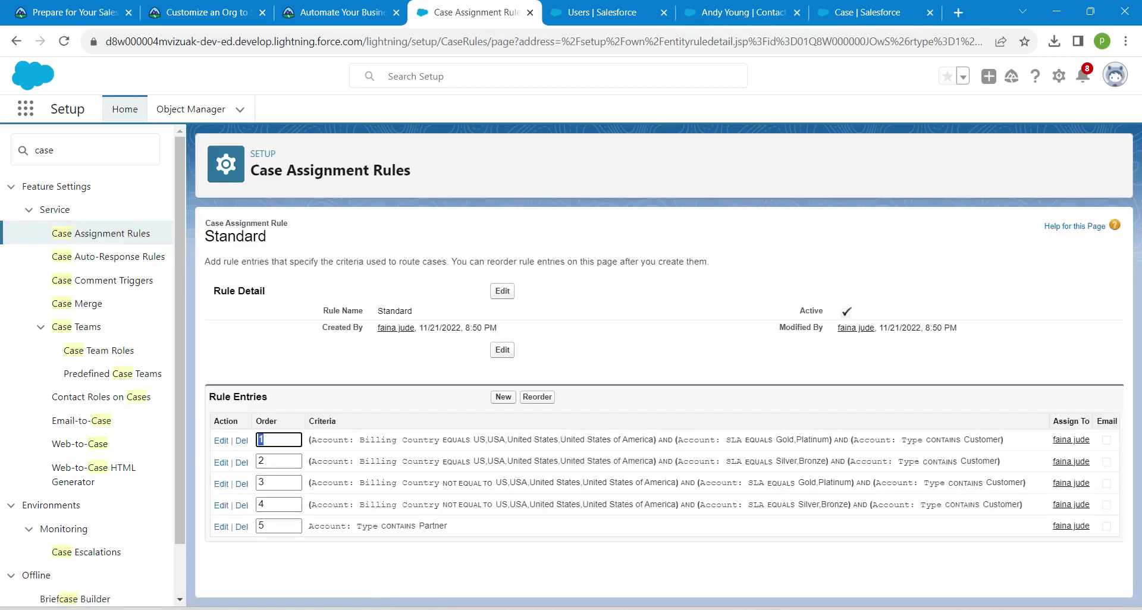
click(503, 350)
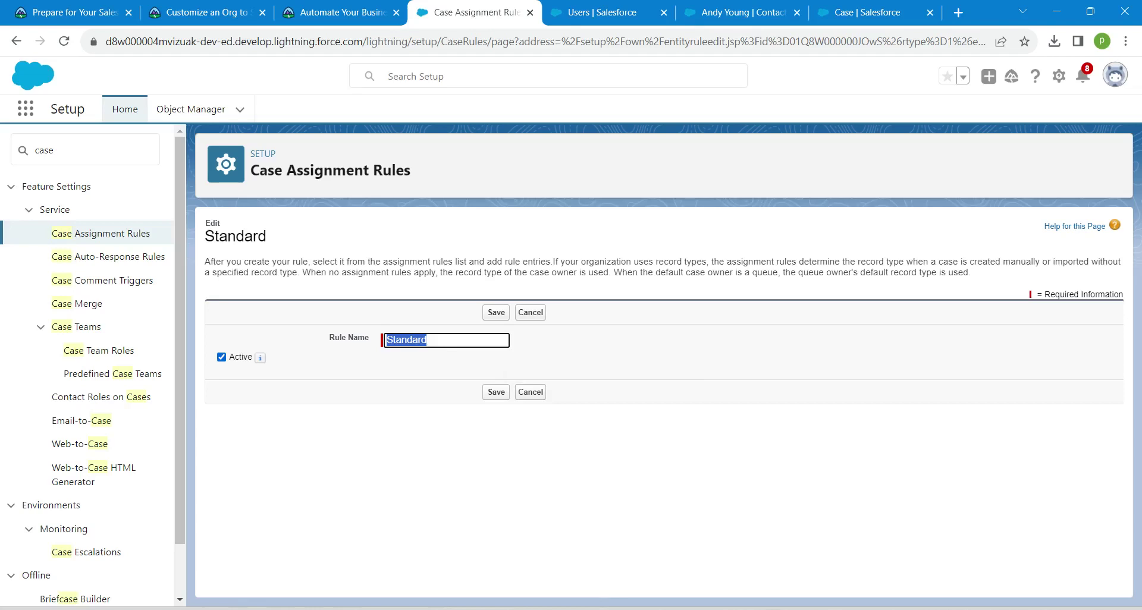
click(496, 392)
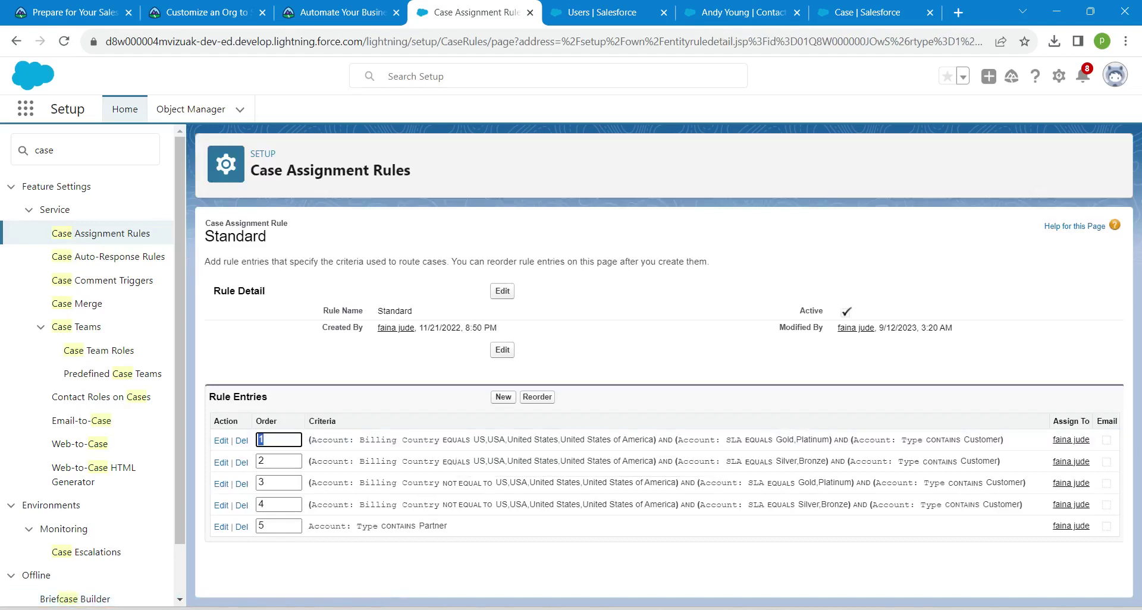
- Start a new rule entry in the Standard case assignment rule with sort order 2, run when criteria are met
click(503, 397)
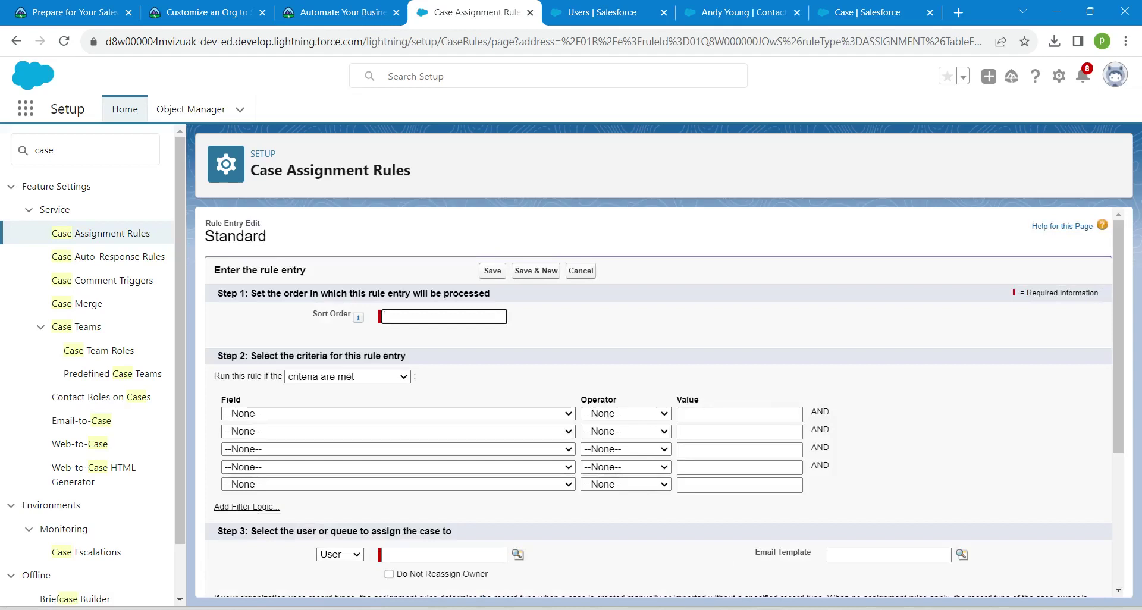
text(2)
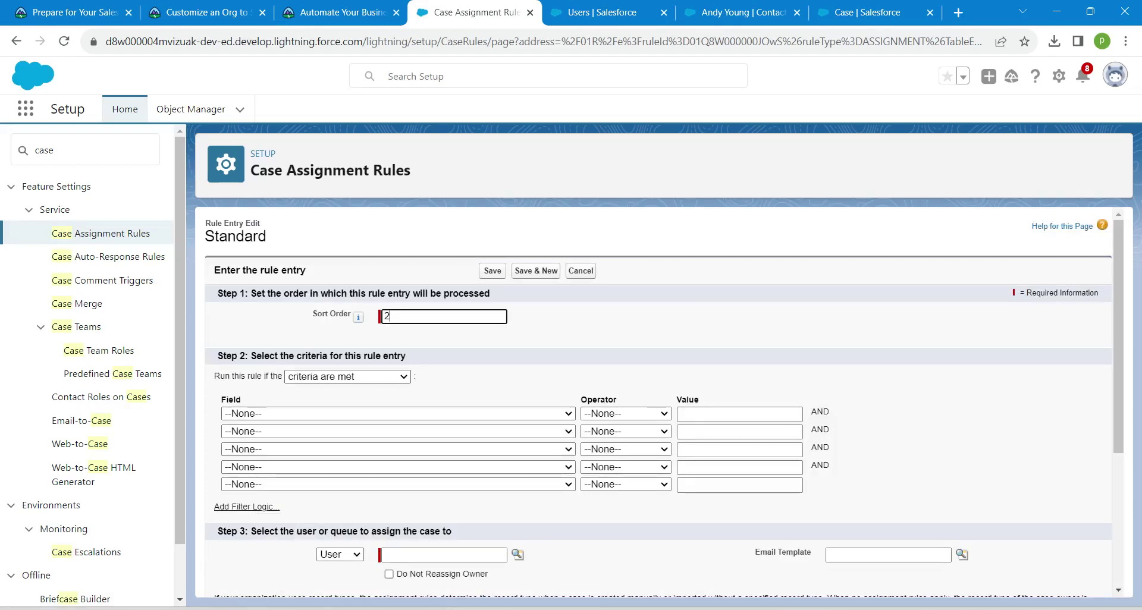
click(347, 377)
click(322, 390)
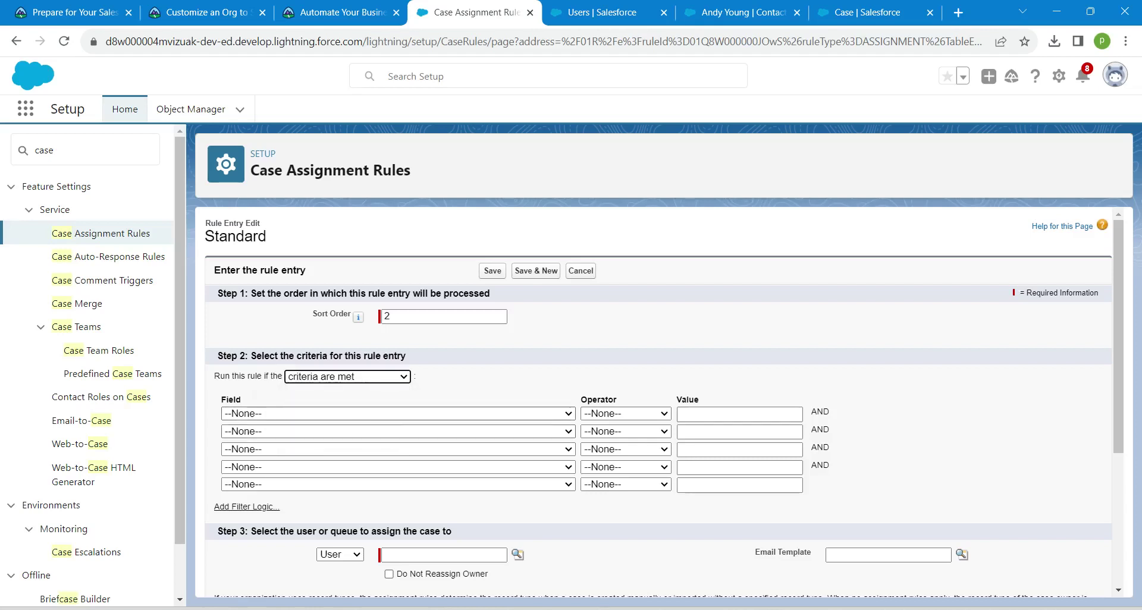
- Set the first criterion of the rule entry to Case: Status equals New, taking the value from the lookup
click(362, 414)
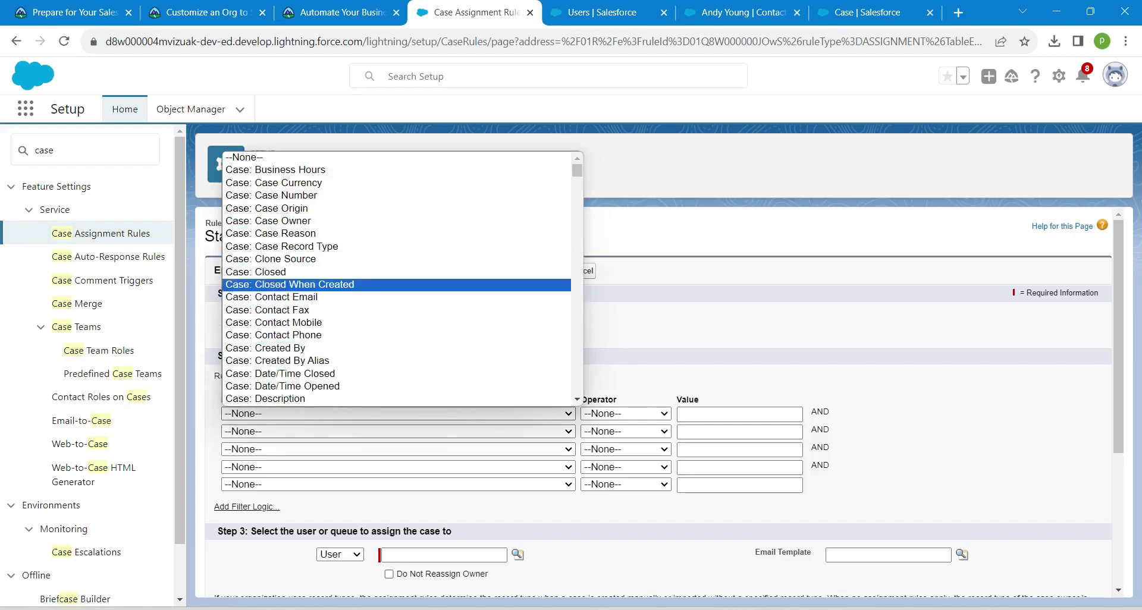
scroll(397, 280, down, 5)
click(273, 367)
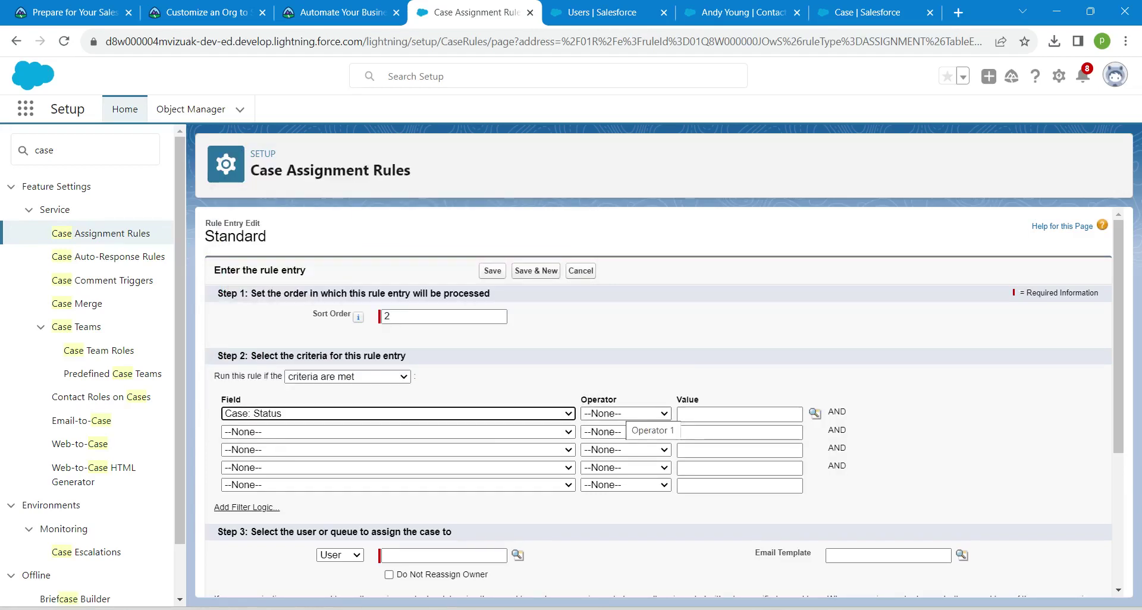
click(625, 414)
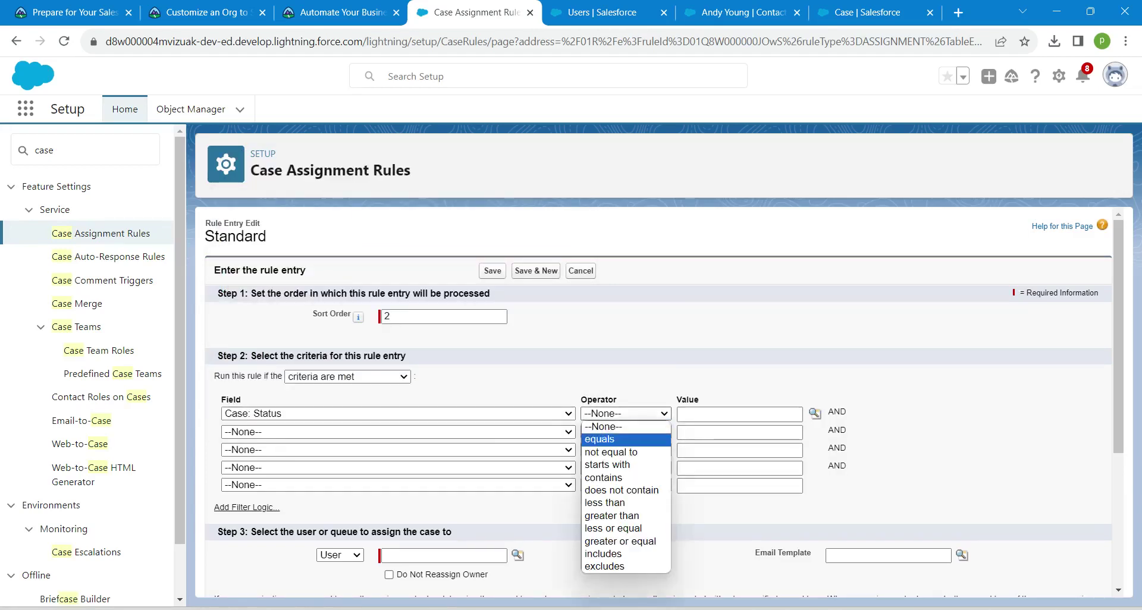
click(600, 439)
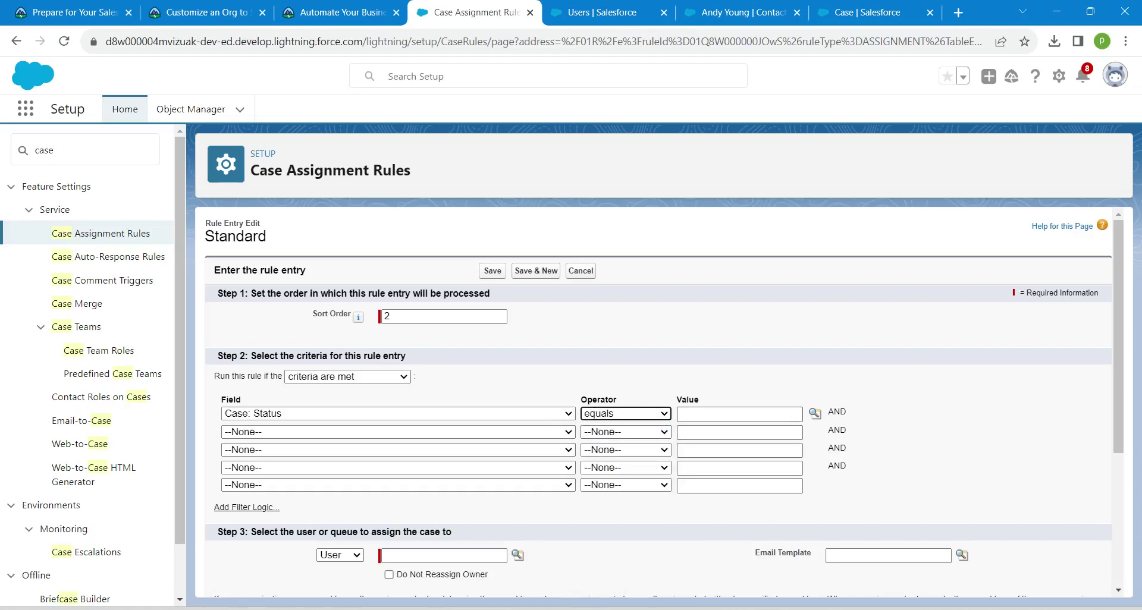
click(739, 415)
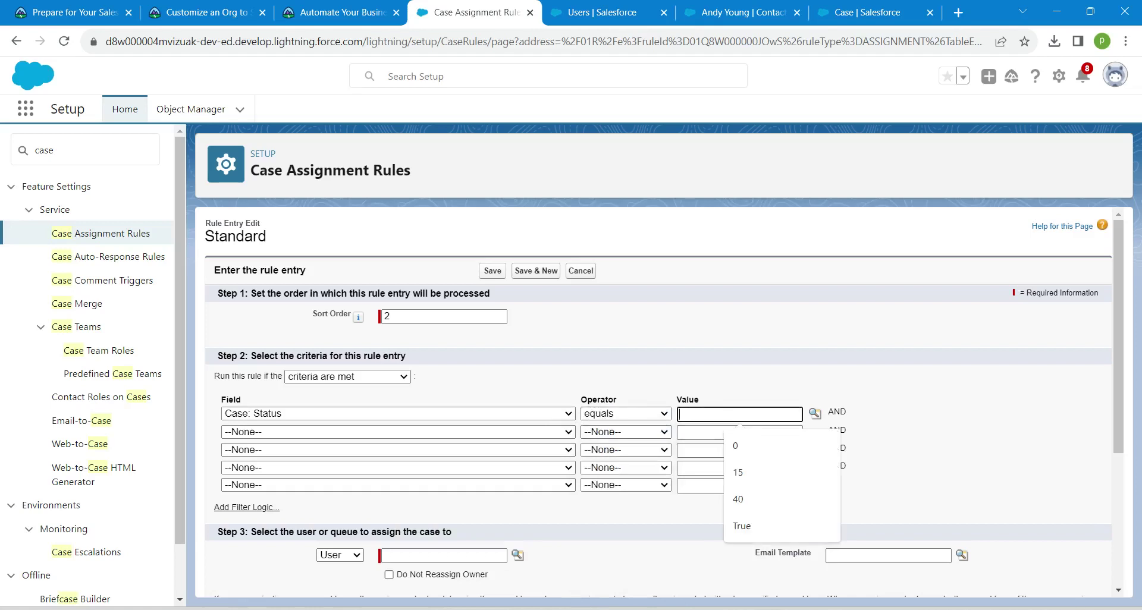
click(815, 414)
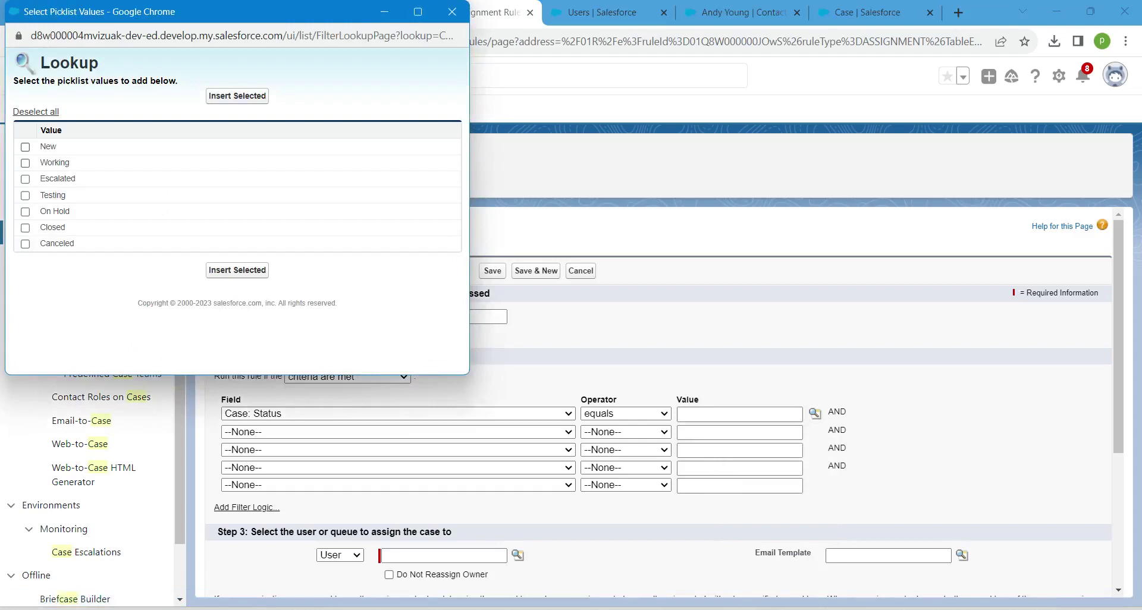
click(25, 147)
click(237, 96)
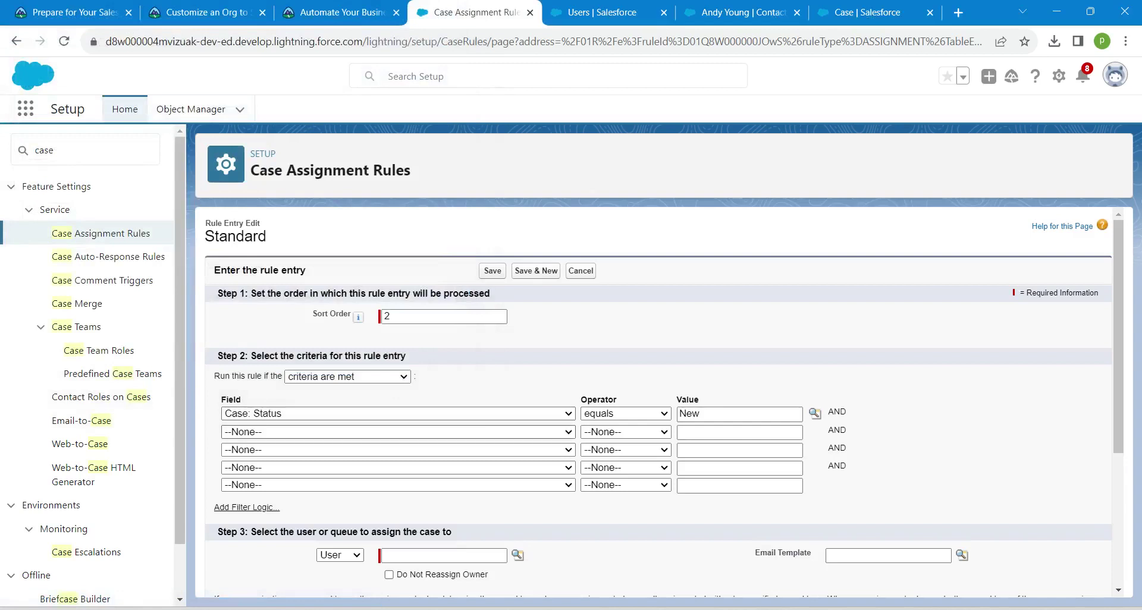
- Set the second criterion of the rule entry to Case: Case Record Type equals Billing, taking the value from the lookup
click(270, 432)
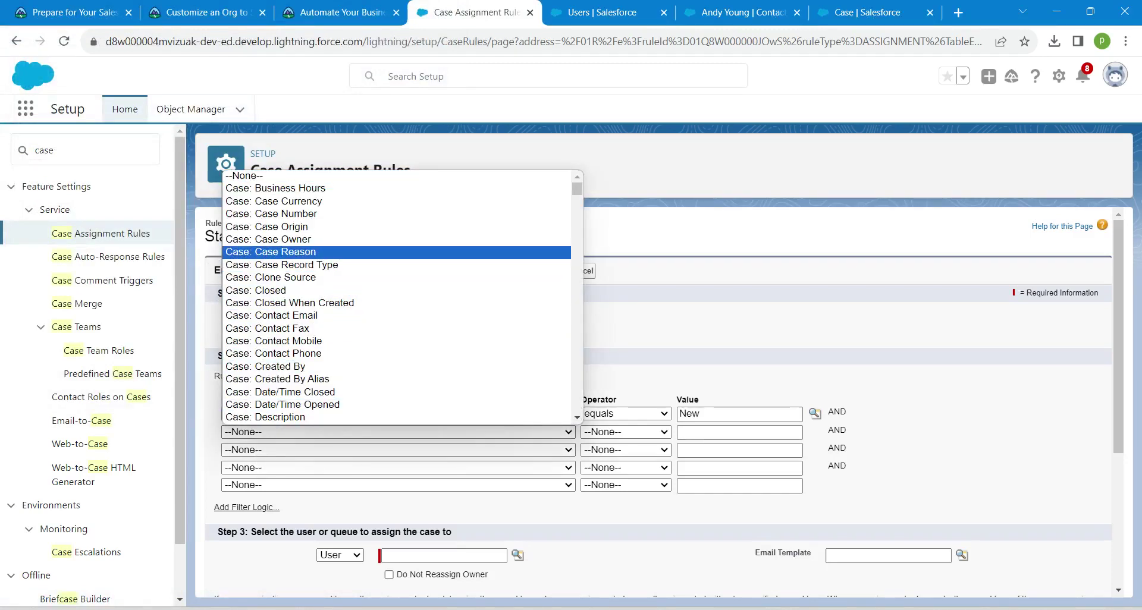
scroll(396, 298, down, 6)
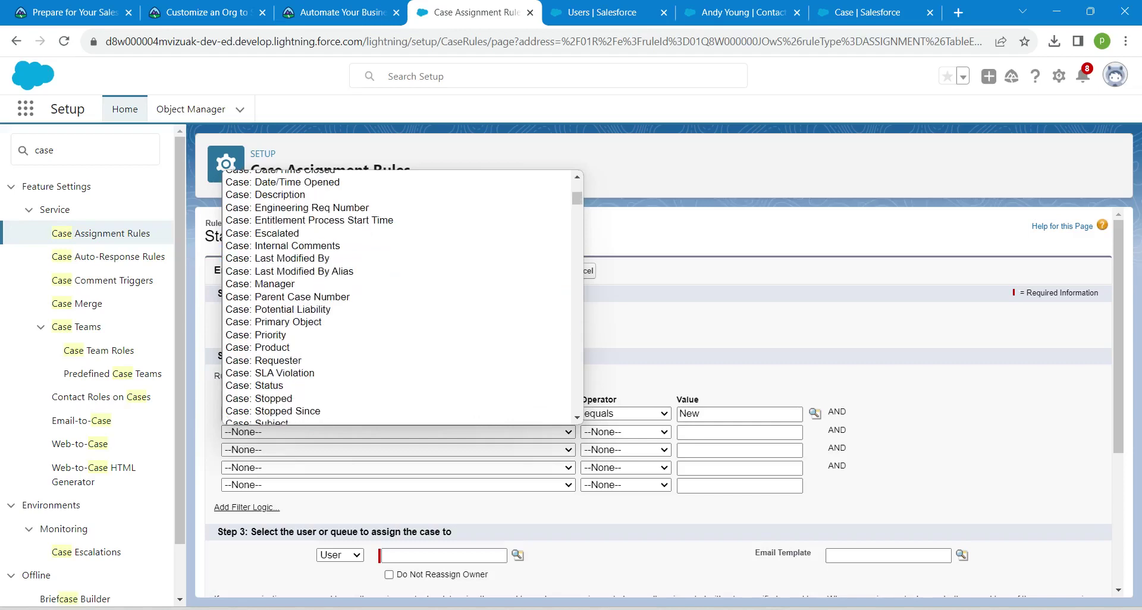
scroll(397, 297, up, 6)
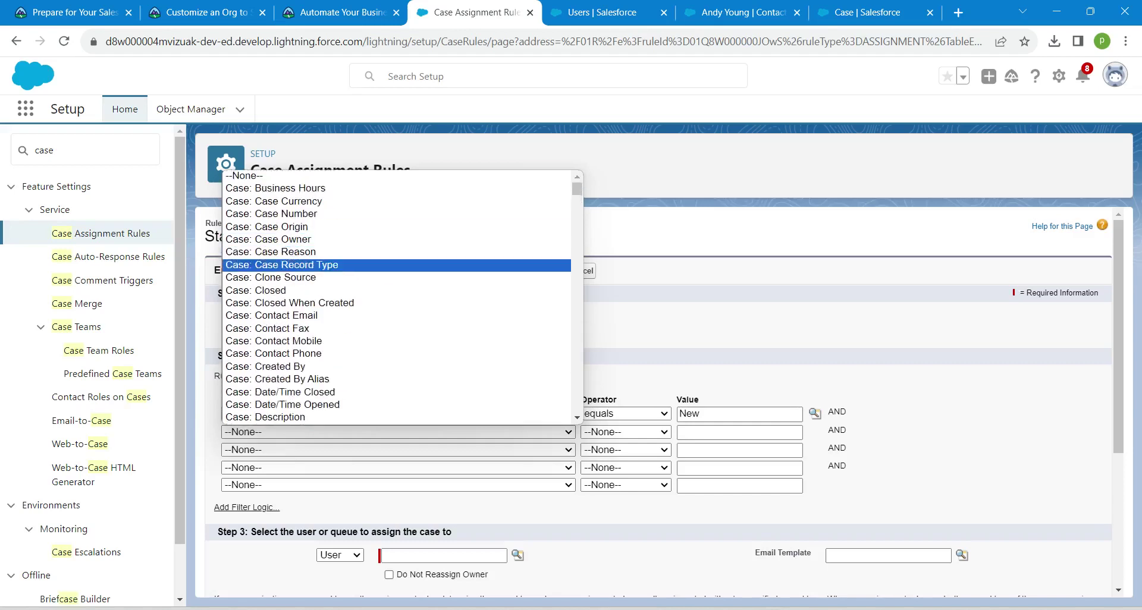
click(282, 265)
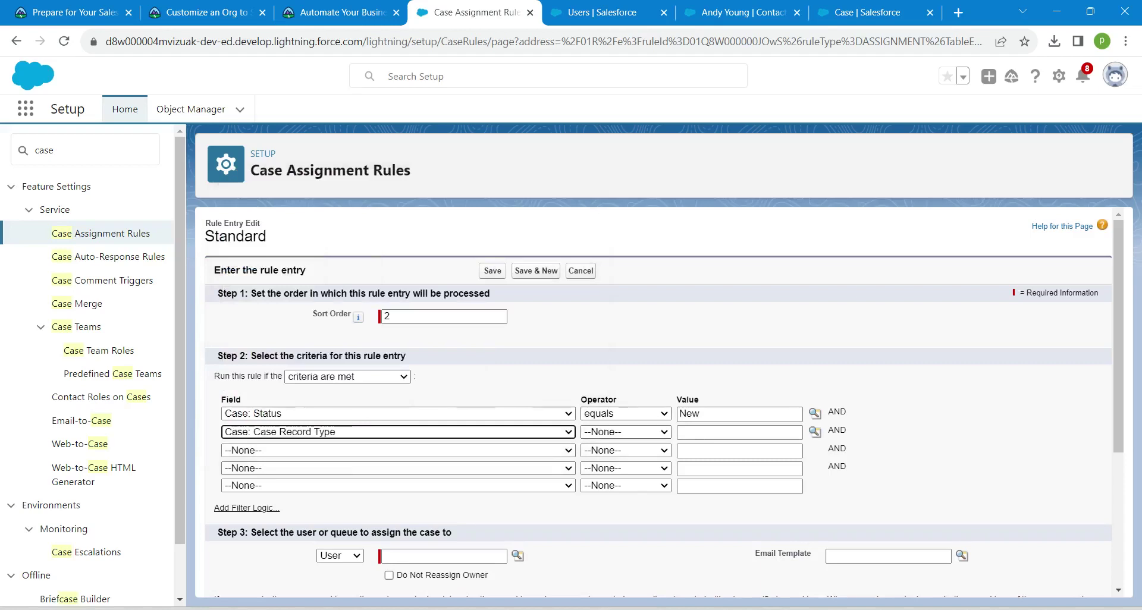
click(626, 432)
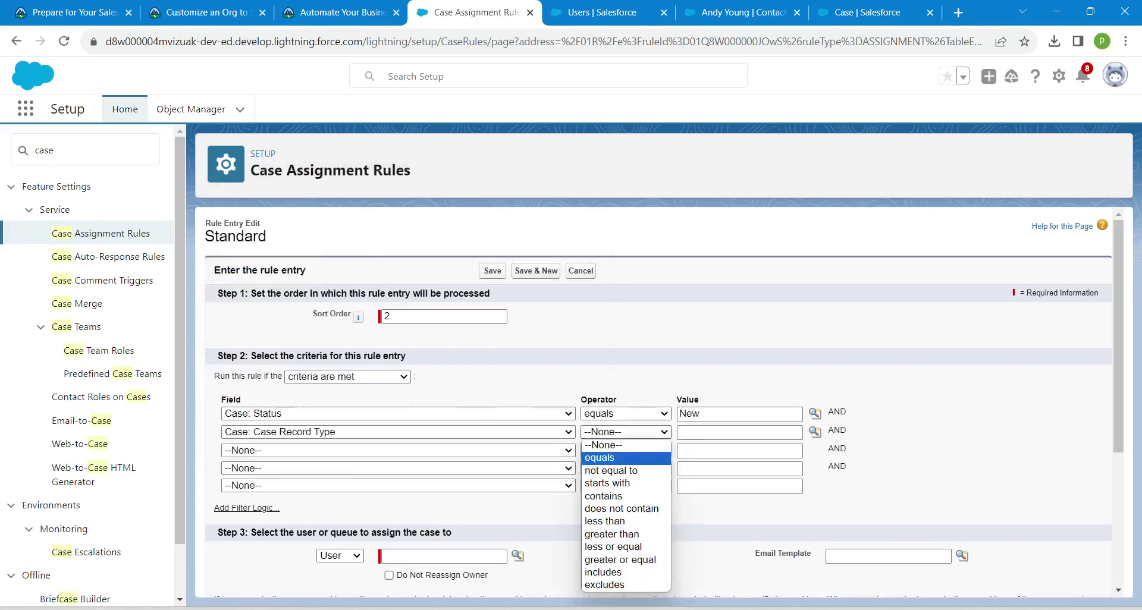
click(600, 457)
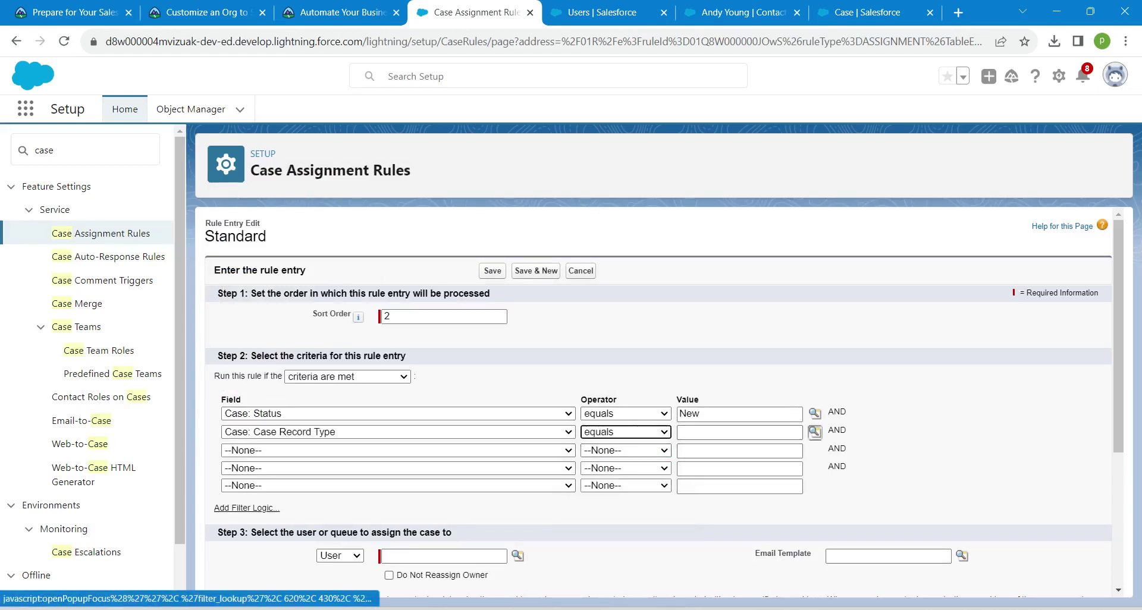
click(816, 432)
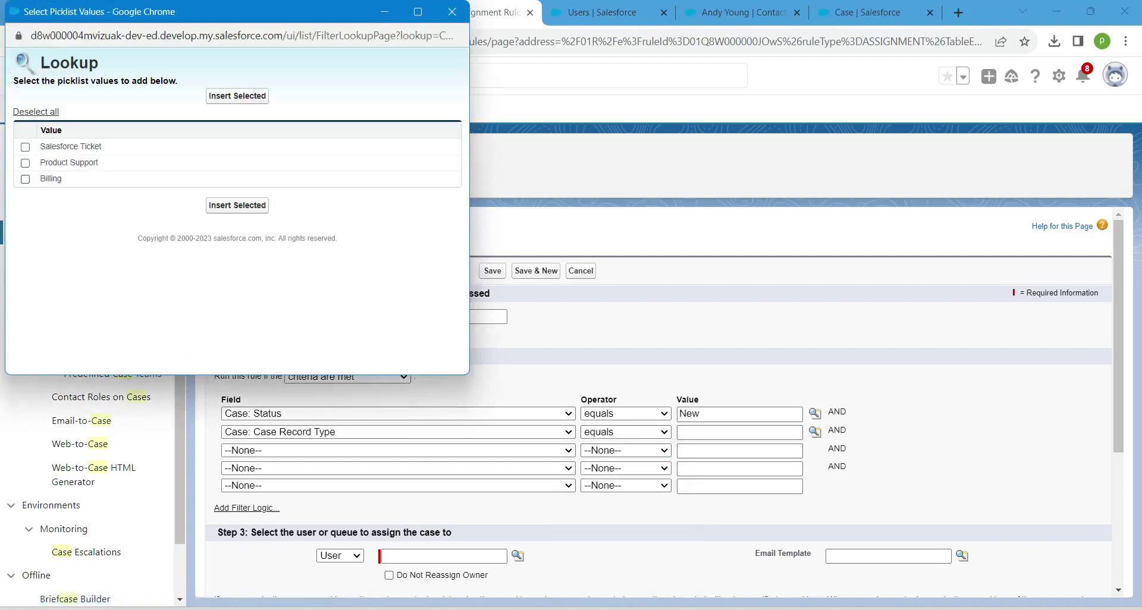
click(25, 179)
click(238, 205)
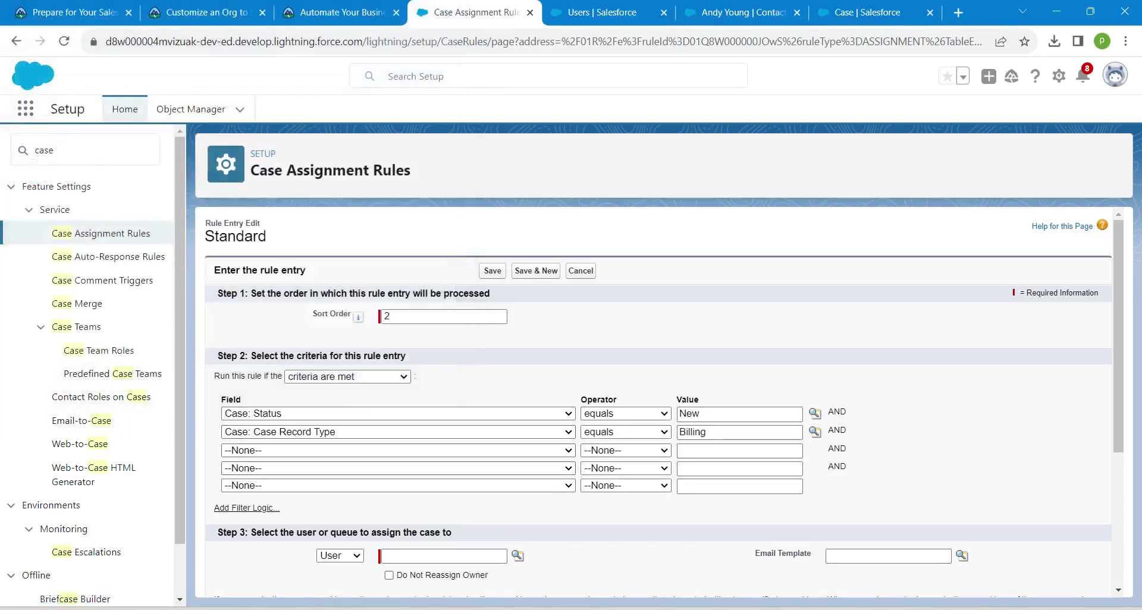
- Assign the rule entry's cases to the Billing Support Agents queue and save the entry
click(340, 557)
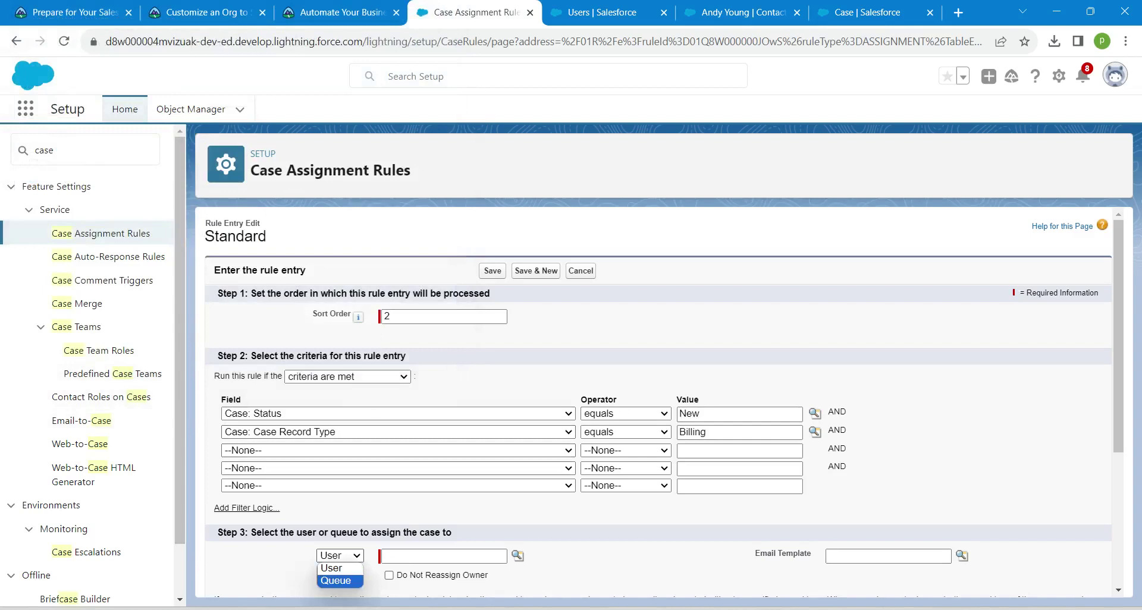
click(336, 581)
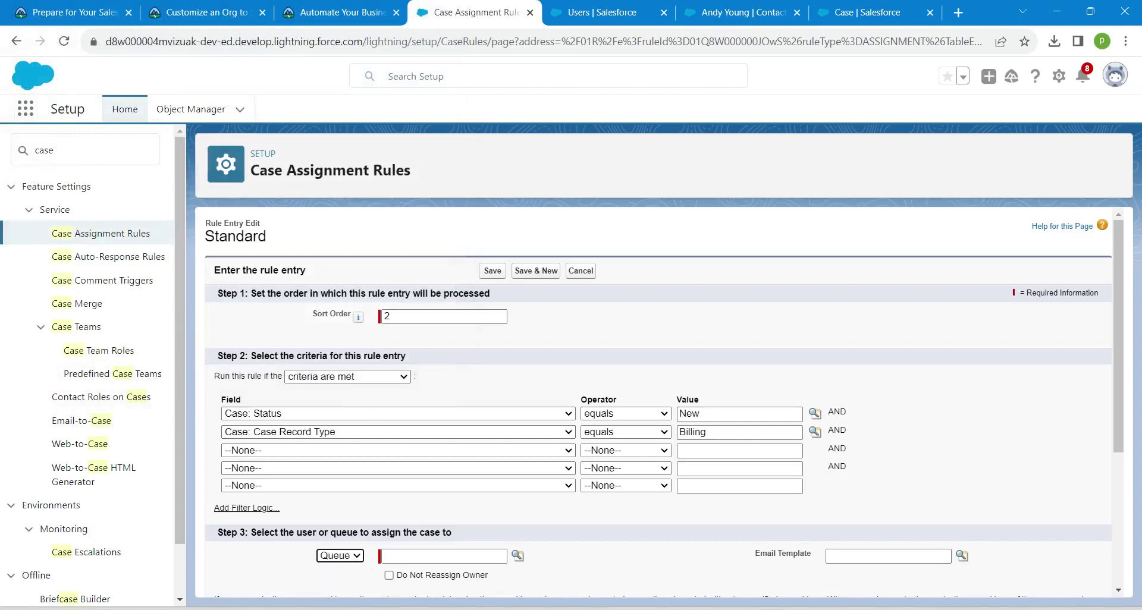
click(475, 557)
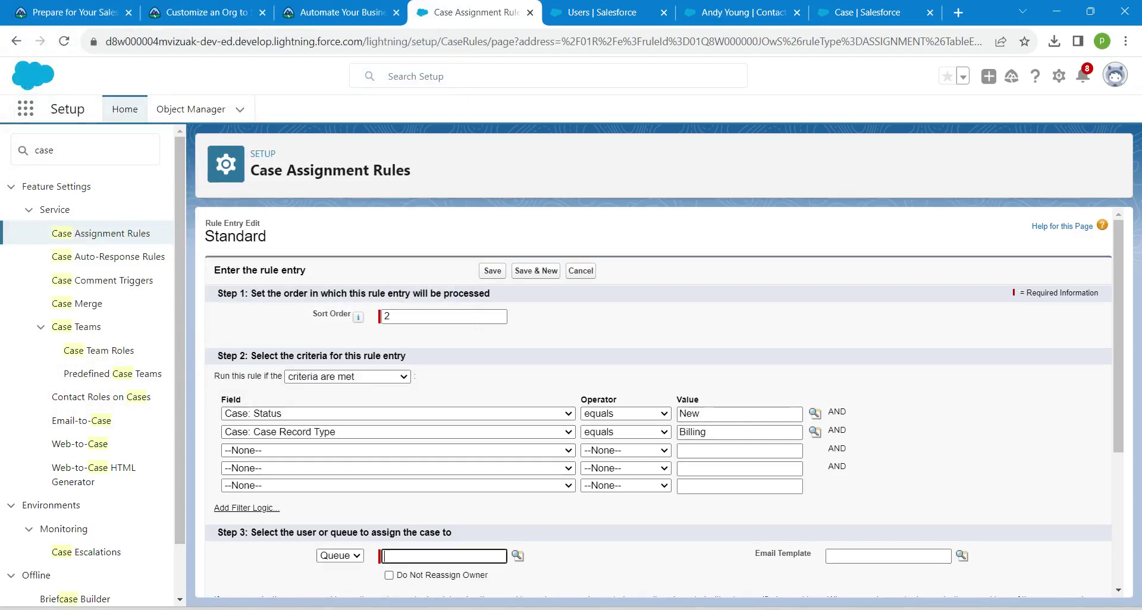
click(518, 556)
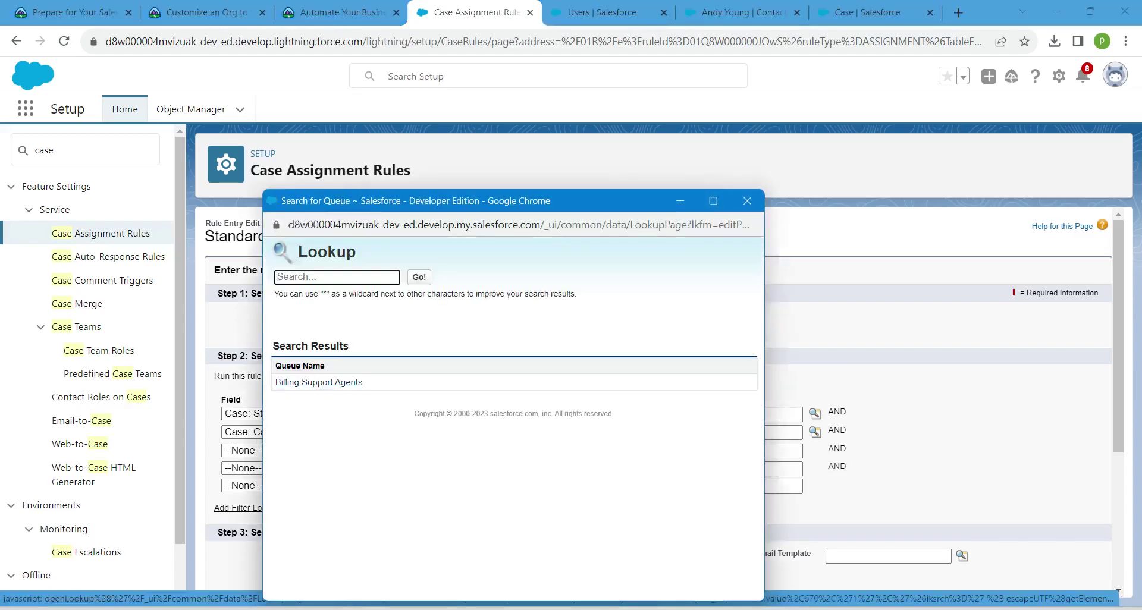
click(318, 382)
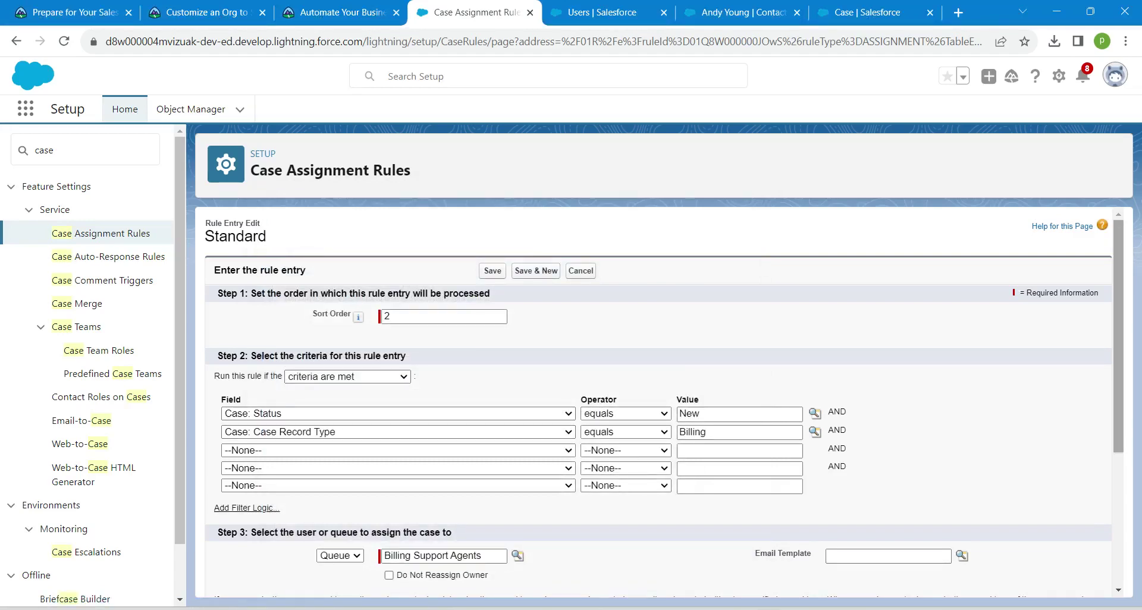
scroll(654, 405, down, 1)
scroll(655, 405, down, 3)
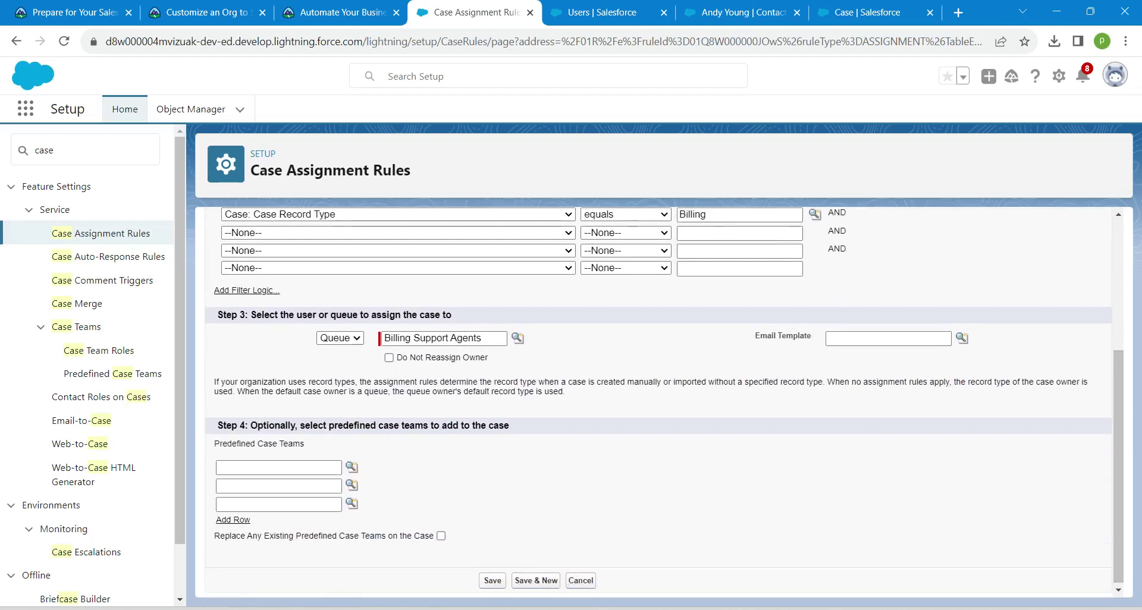
click(493, 581)
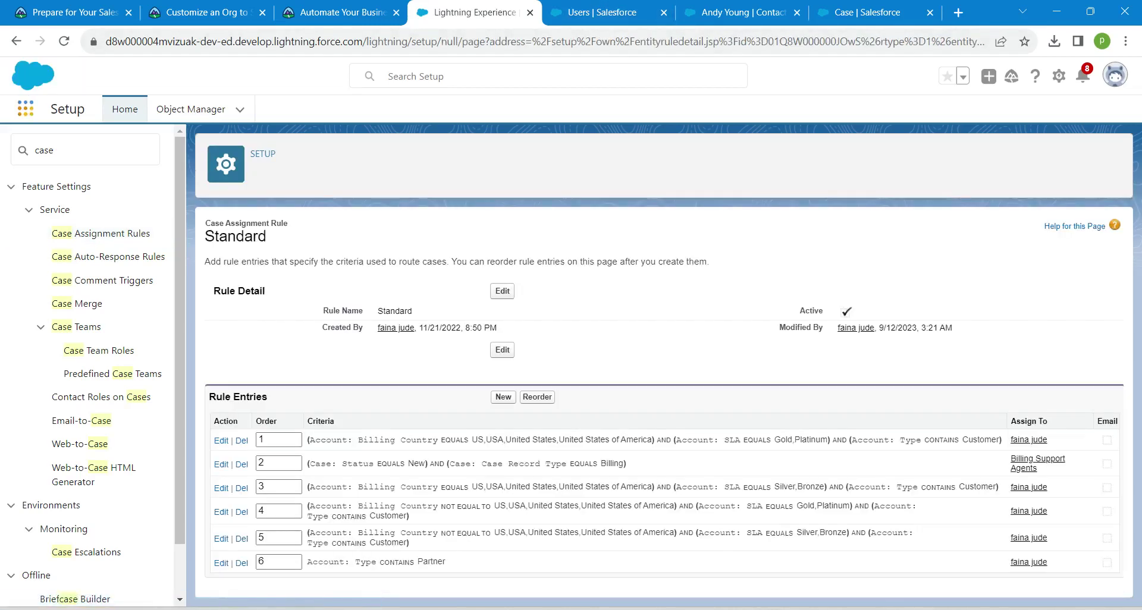
- Switch to the Service app and start a new case with the Billing record type
click(25, 108)
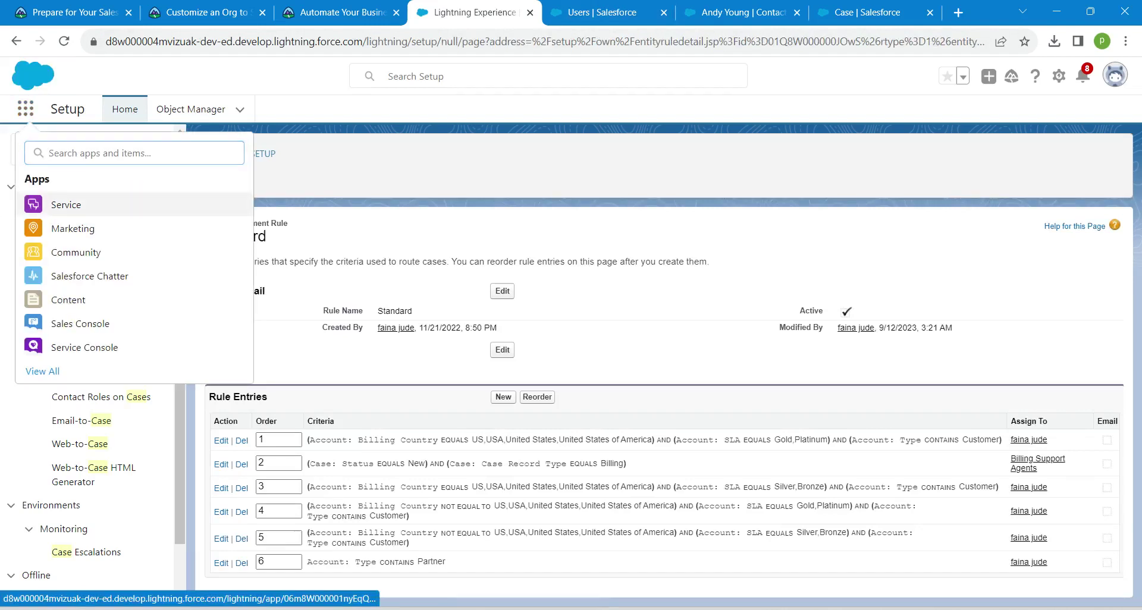
click(66, 204)
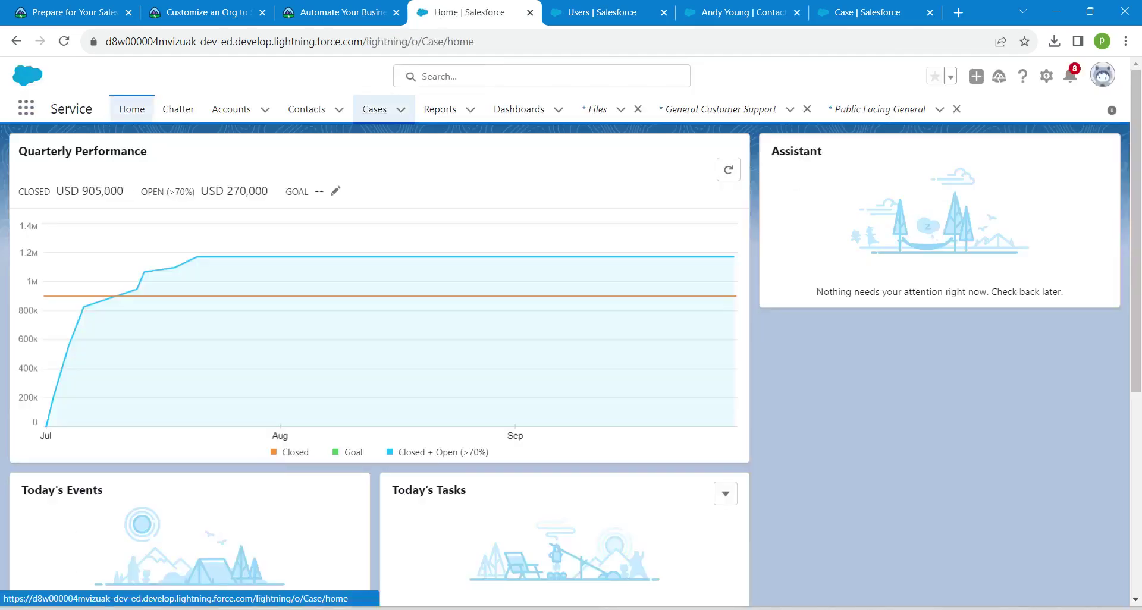
click(374, 109)
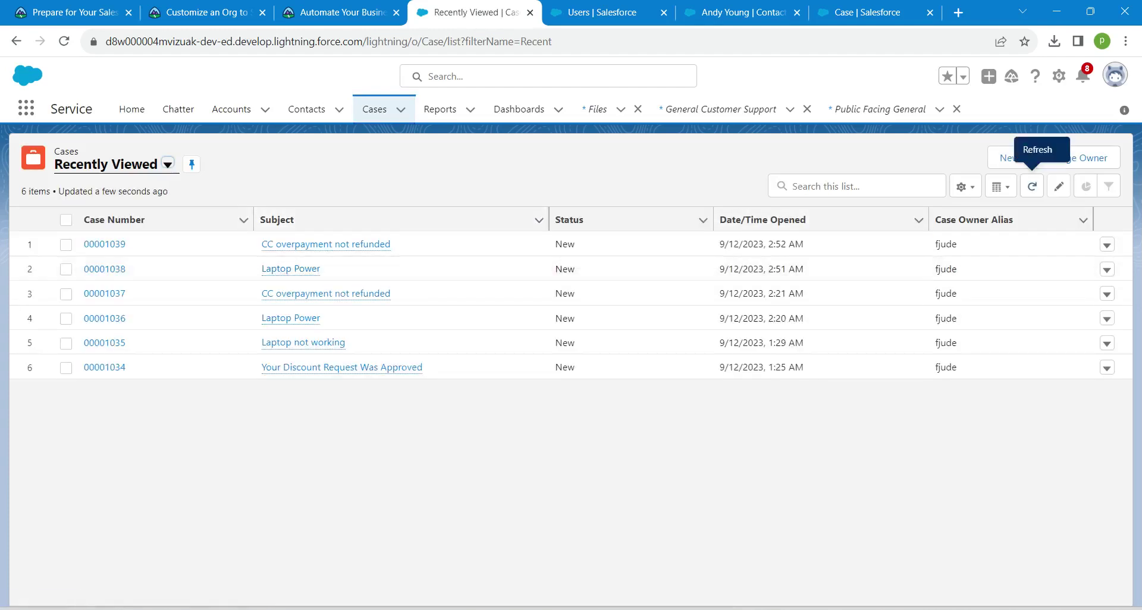
click(1010, 157)
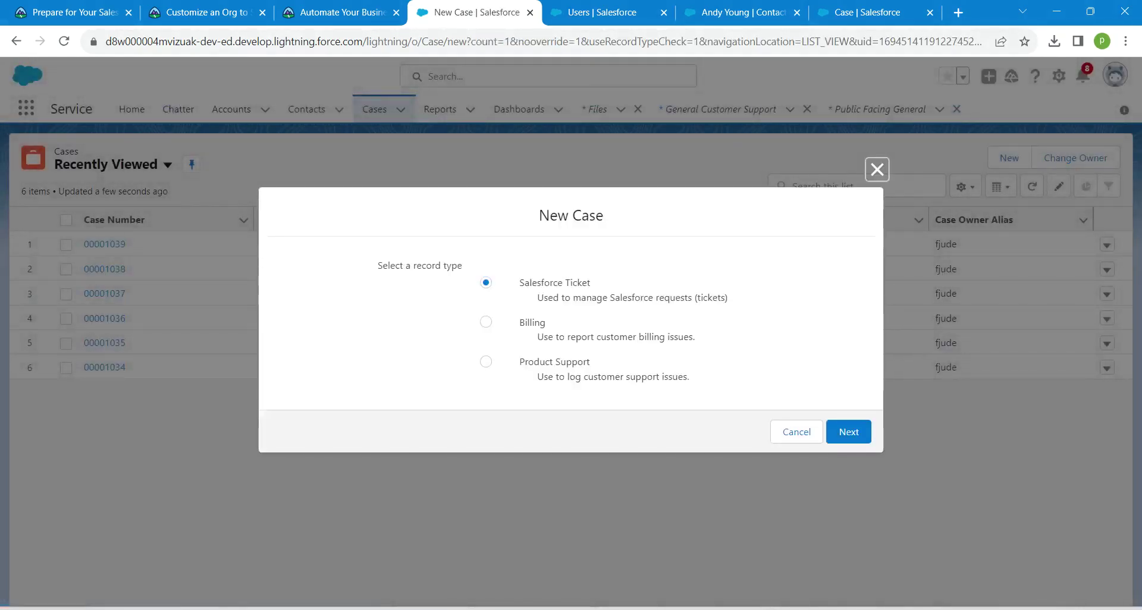
click(486, 322)
click(849, 432)
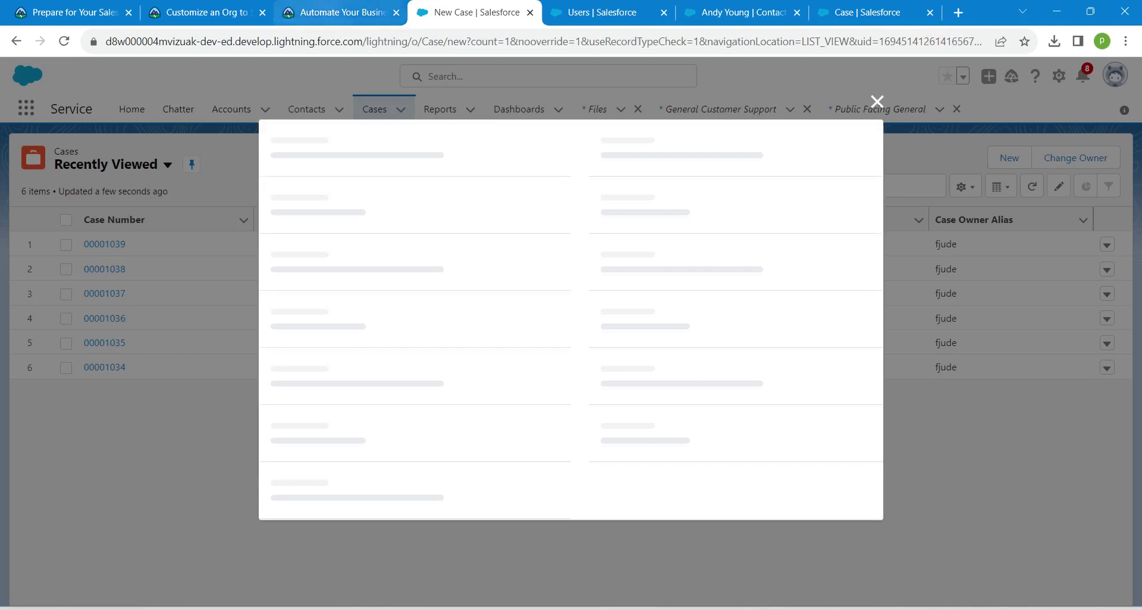
- Look up the case details in the Trailhead instructions and set the new case's account to Edge Communications
click(343, 12)
scroll(464, 374, down, 10)
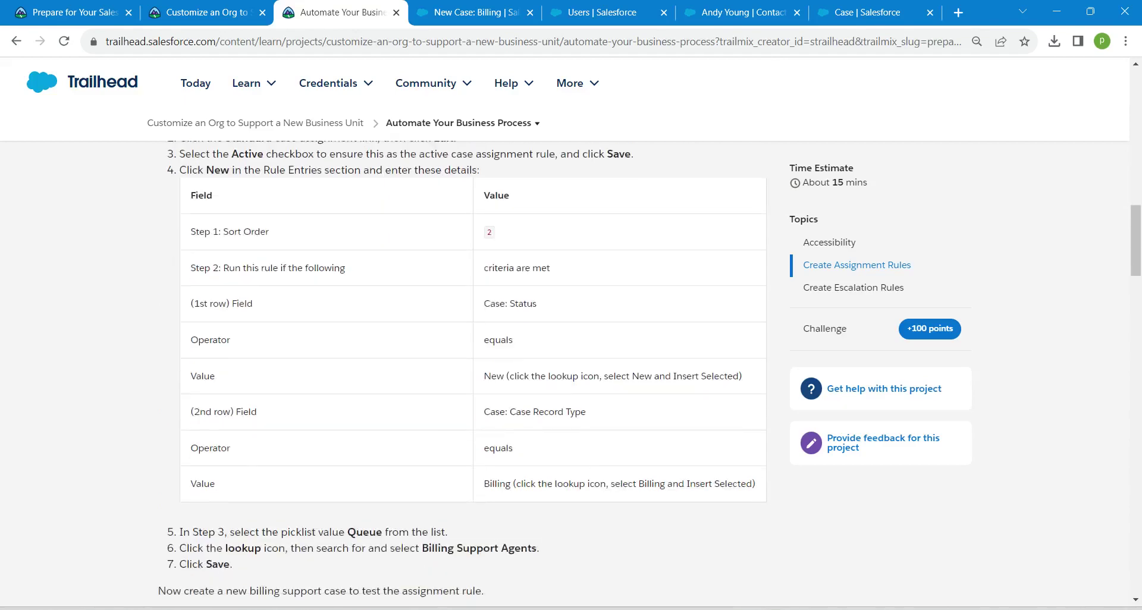
scroll(464, 375, down, 9)
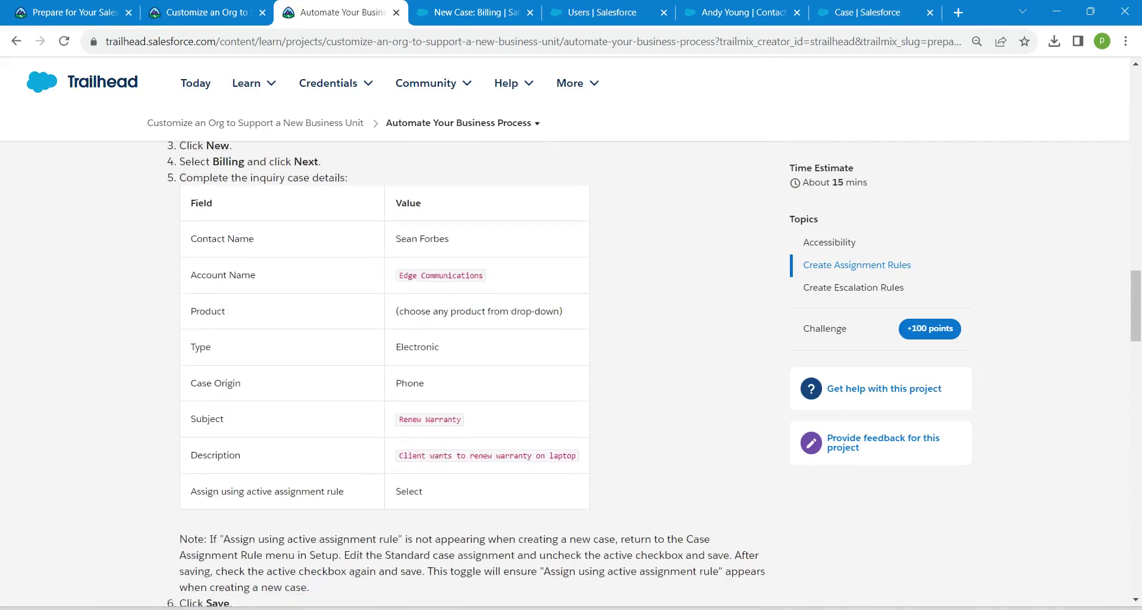
click(441, 275)
key(ctrl+c)
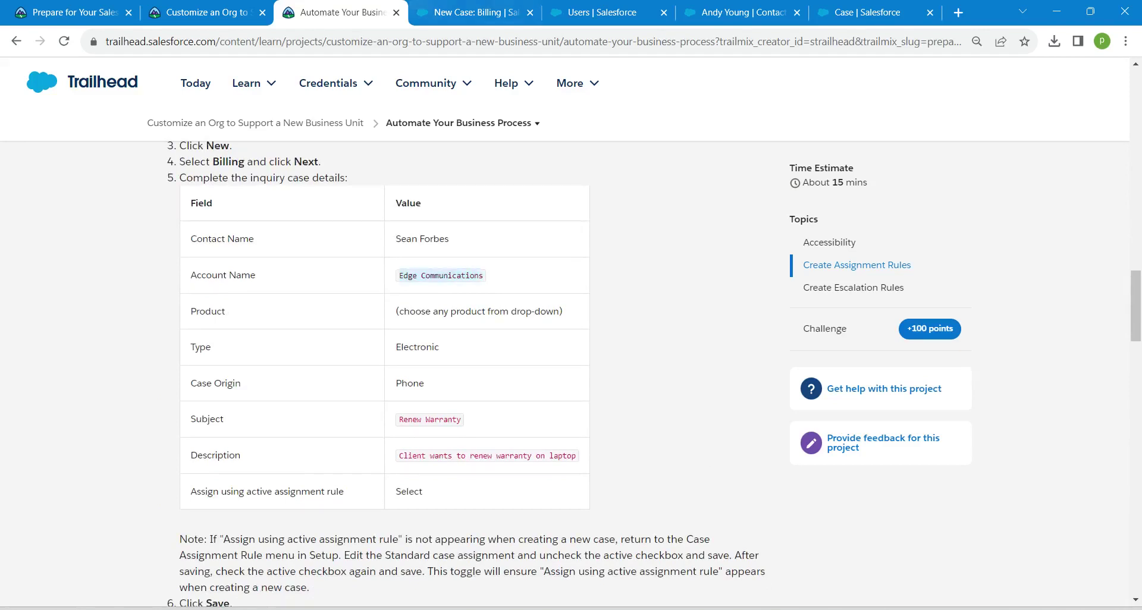
click(470, 12)
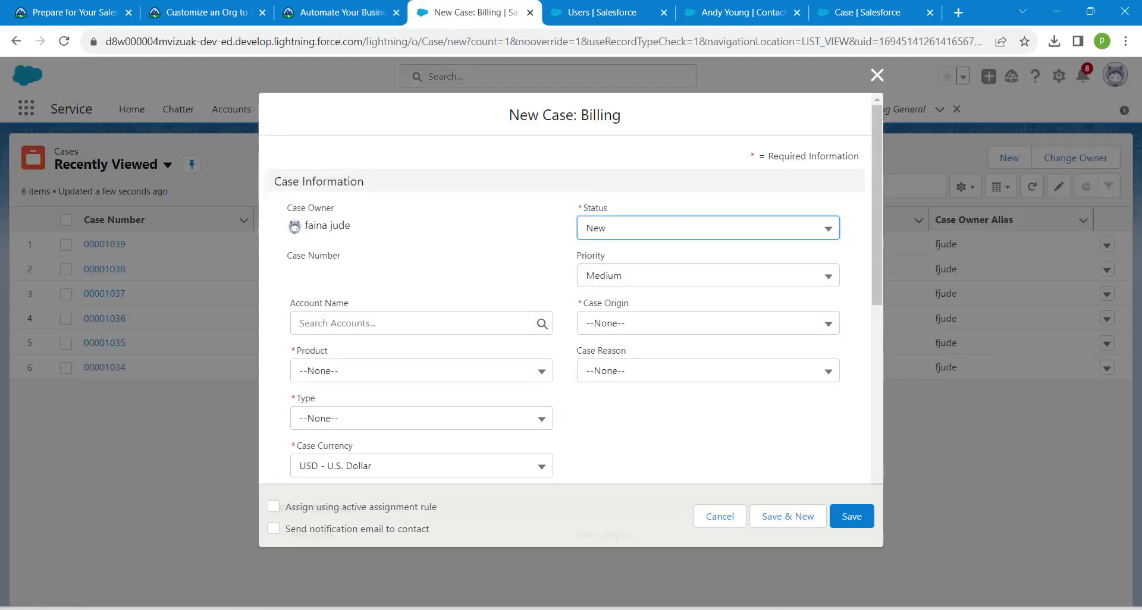
click(415, 324)
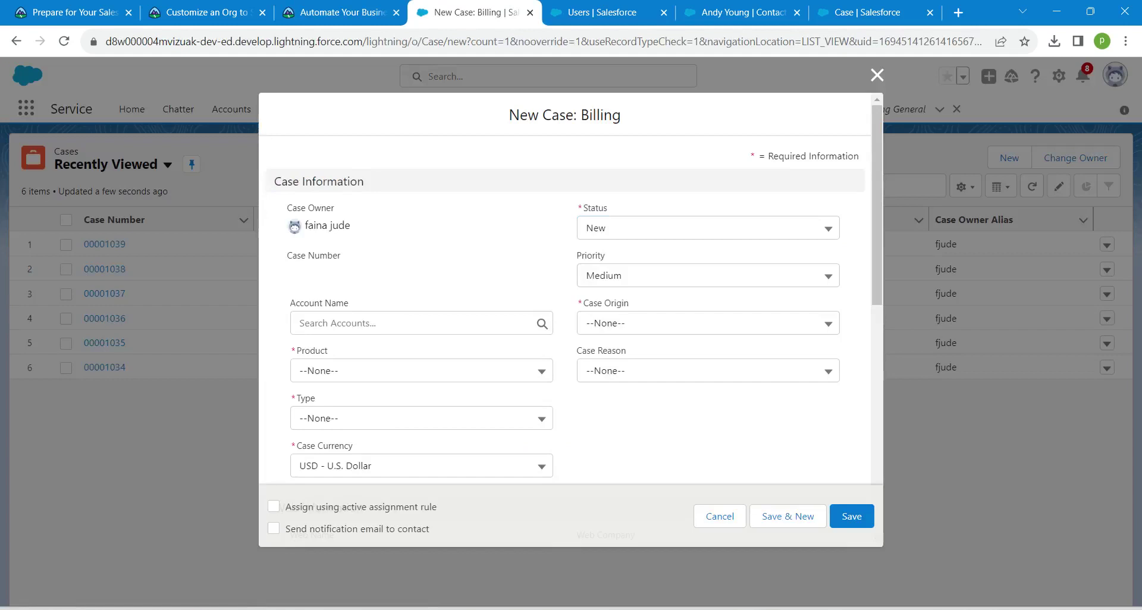
click(414, 324)
key(ctrl+v)
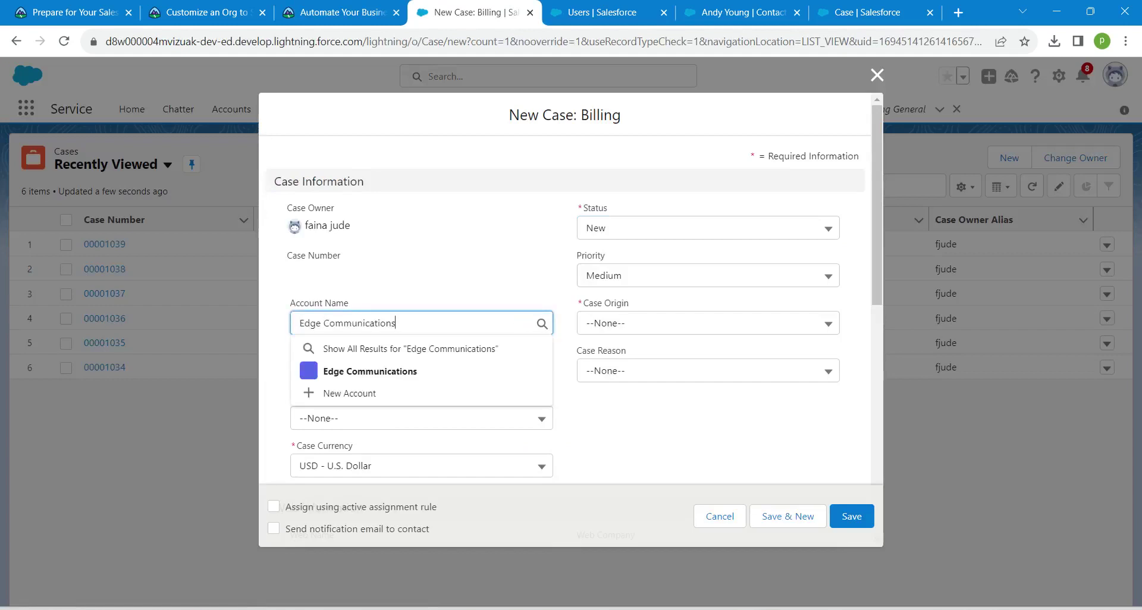
click(370, 372)
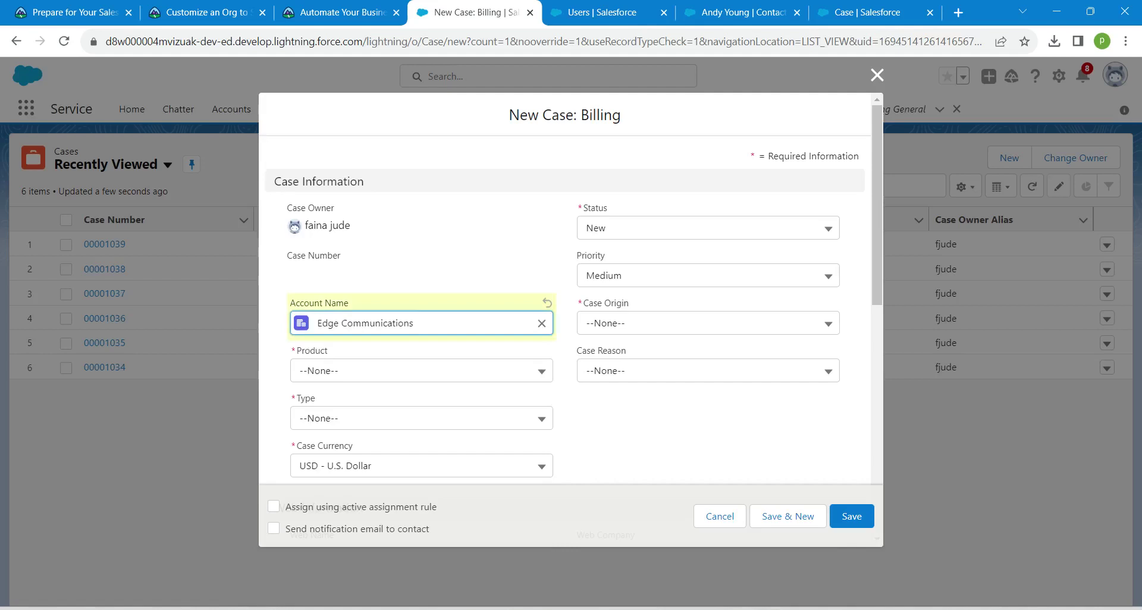
- Set the billing case's product to GC1060 and its type to Electronic
key(Tab)
key(Down)
key(Down)
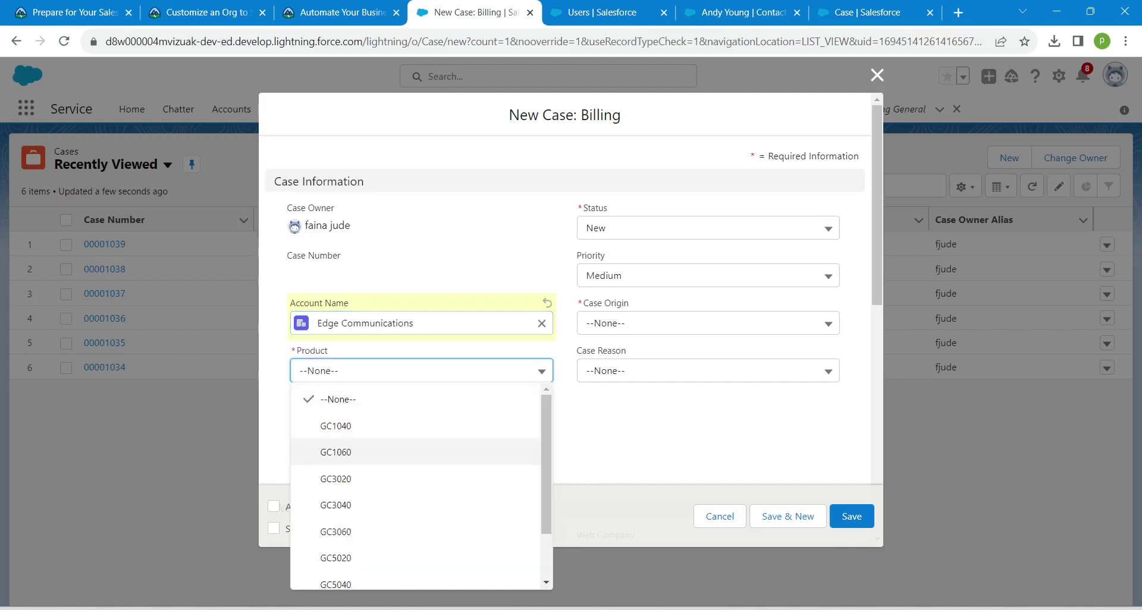
key(Return)
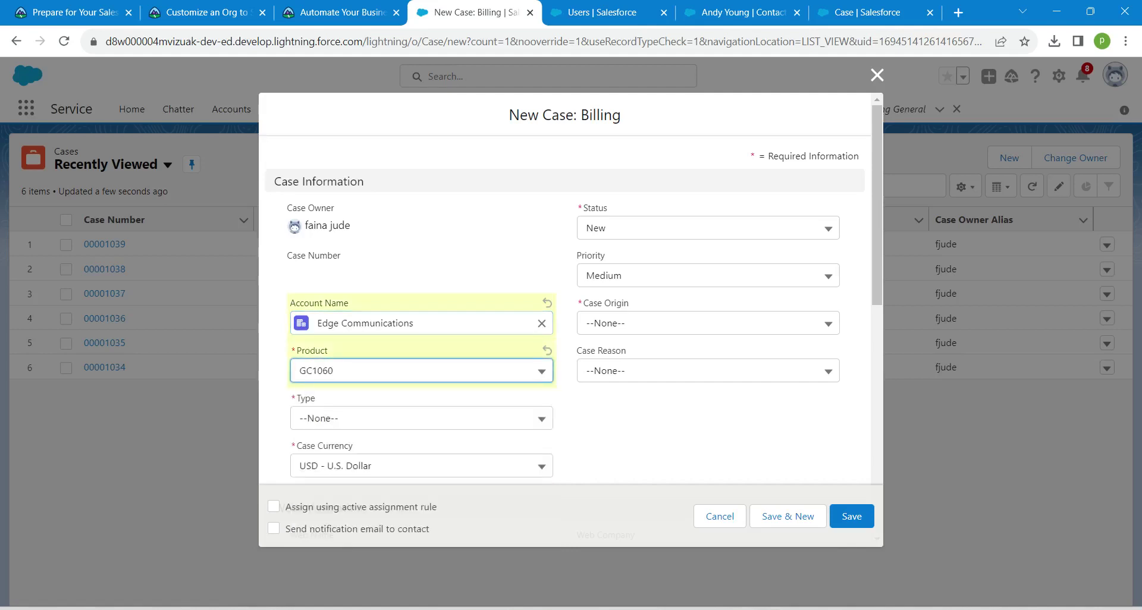
key(Tab)
key(Down)
key(Down)
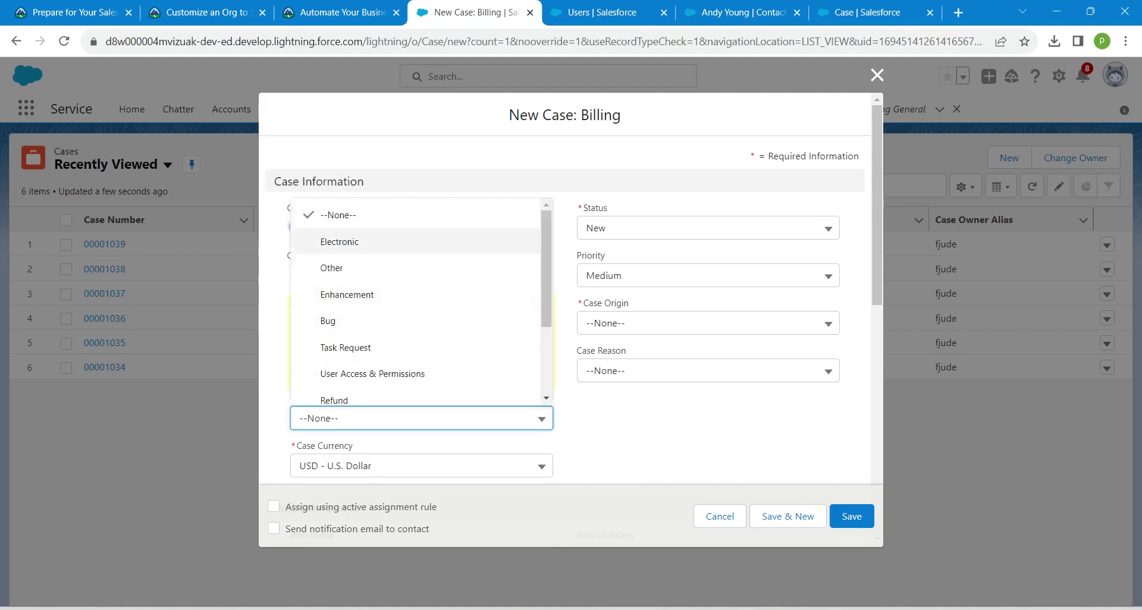
key(Return)
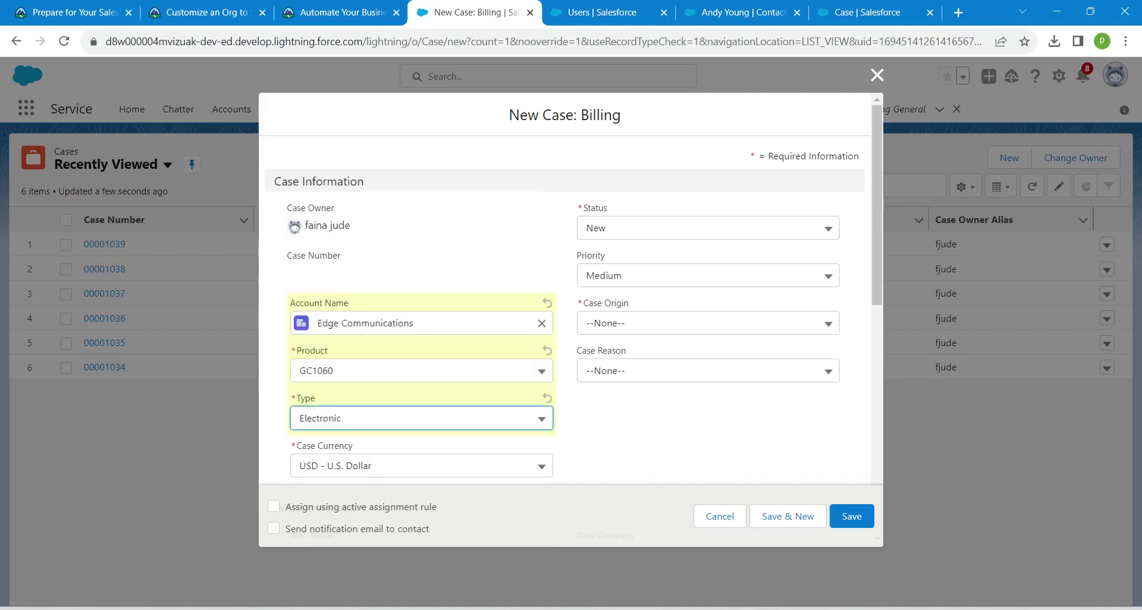
- Set the case origin to Phone and turn on assignment using the active assignment rule
click(708, 323)
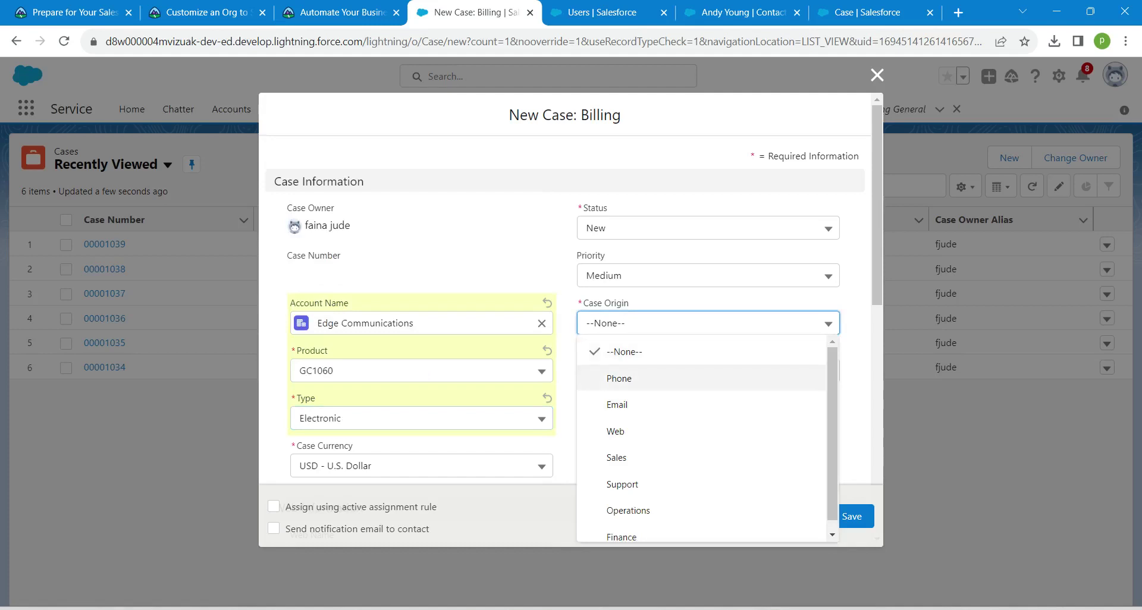
click(620, 378)
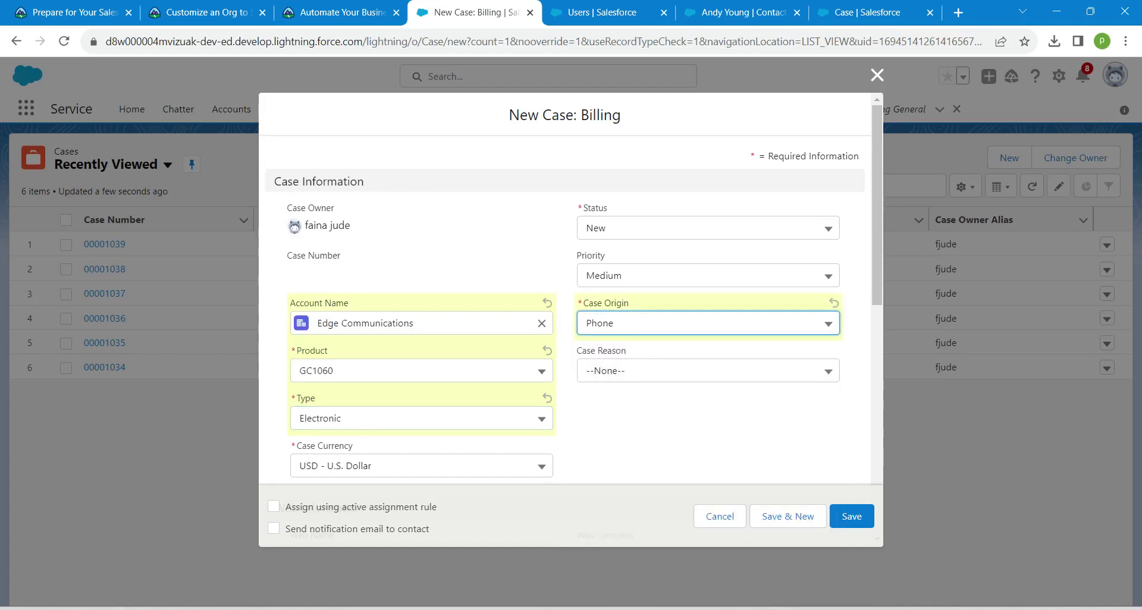
scroll(565, 292, down, 7)
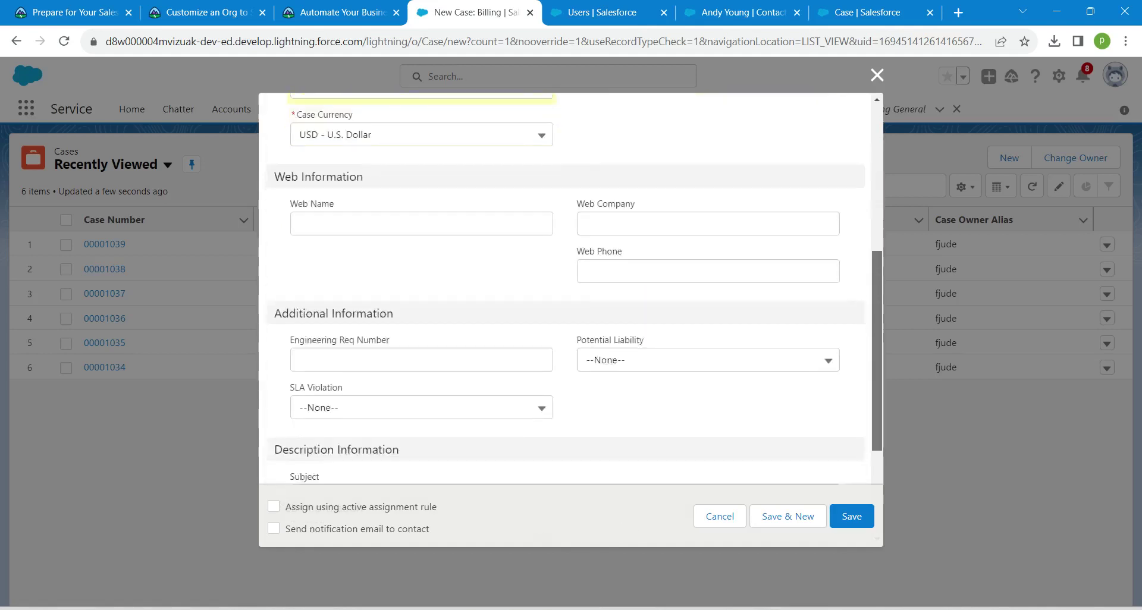
scroll(571, 292, down, 2)
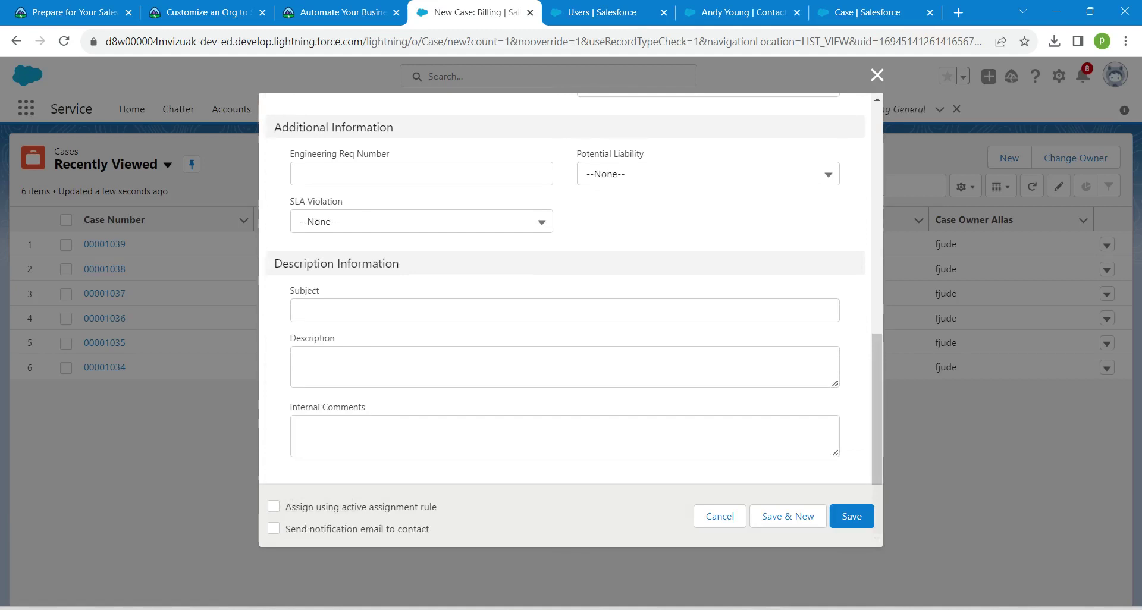
click(274, 507)
- Enter Renew Warranty, taken from the Trailhead instructions, as the case subject
click(334, 311)
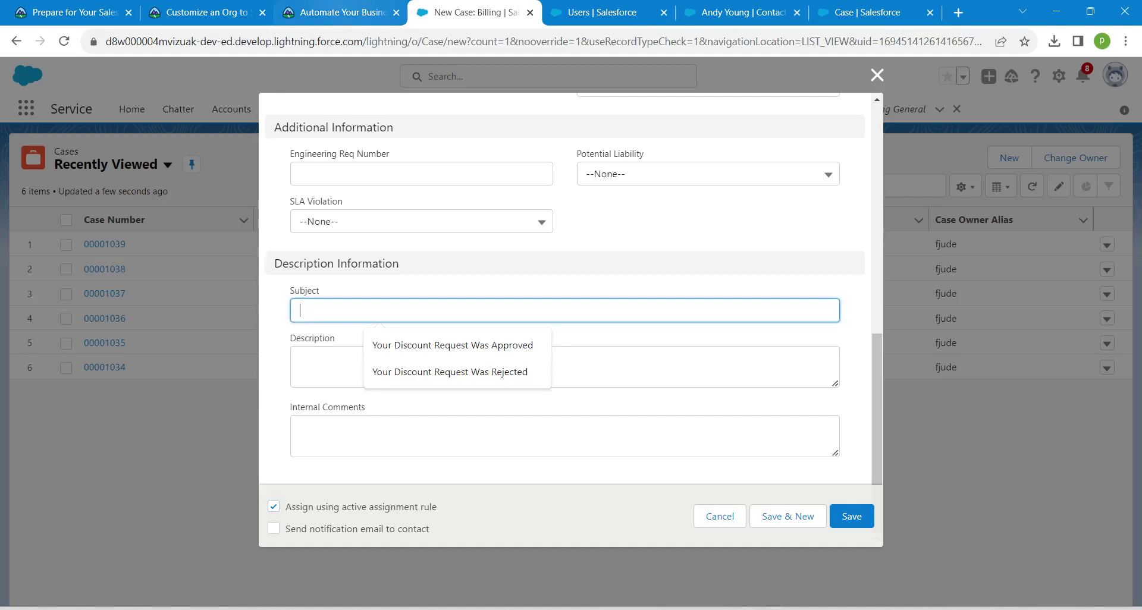
click(339, 12)
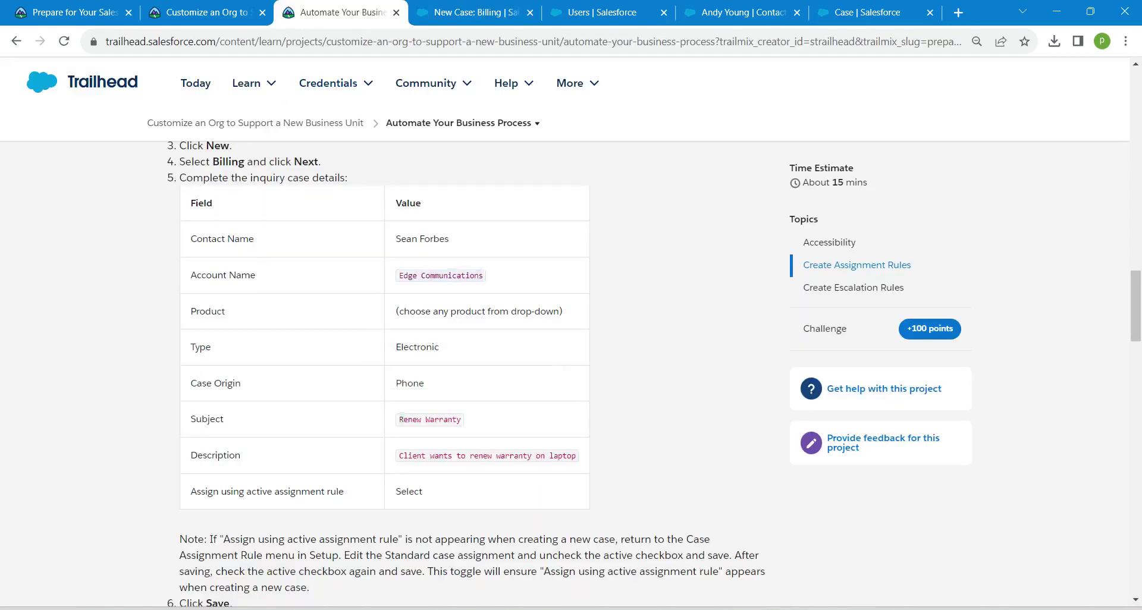
click(470, 12)
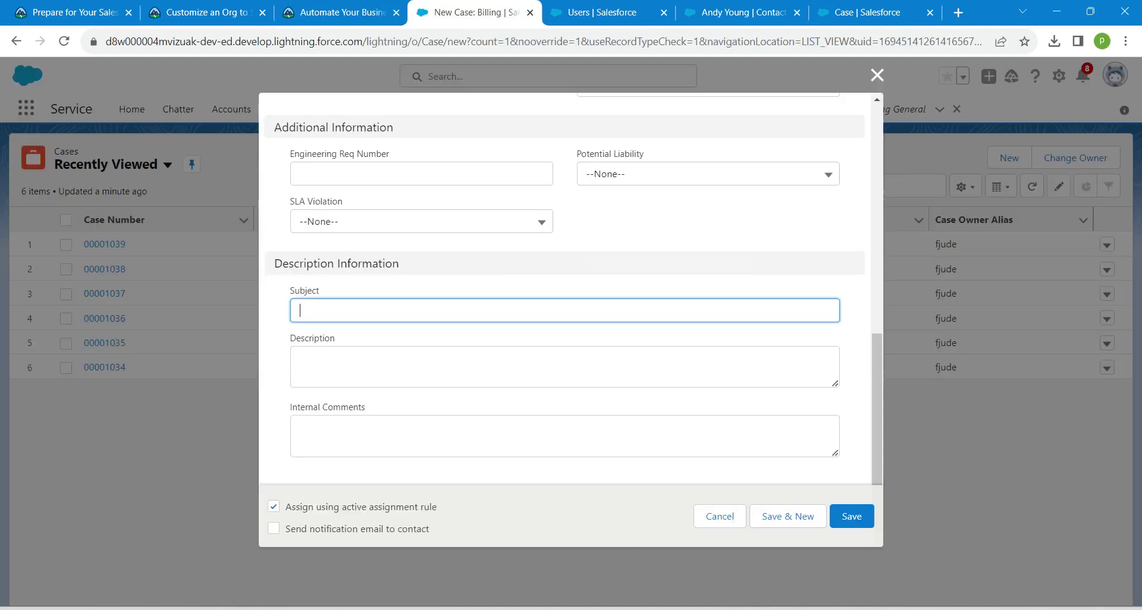
text(Renew Warranty)
- Copy the description "Client wants to renew warranty on laptop" from the Trailhead instructions into the case and save it
click(417, 367)
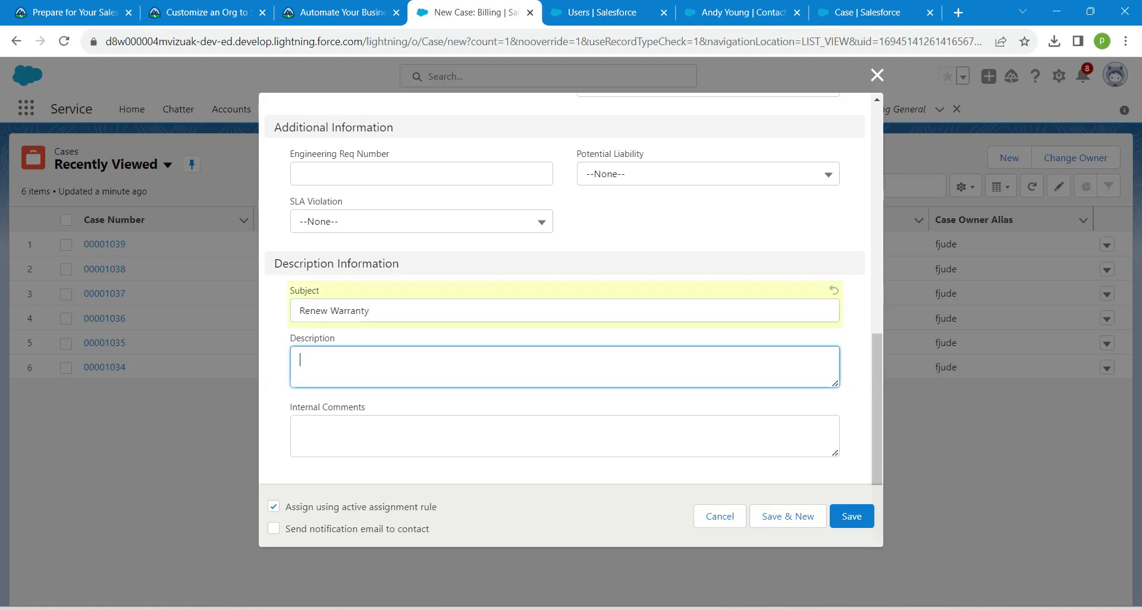
click(342, 13)
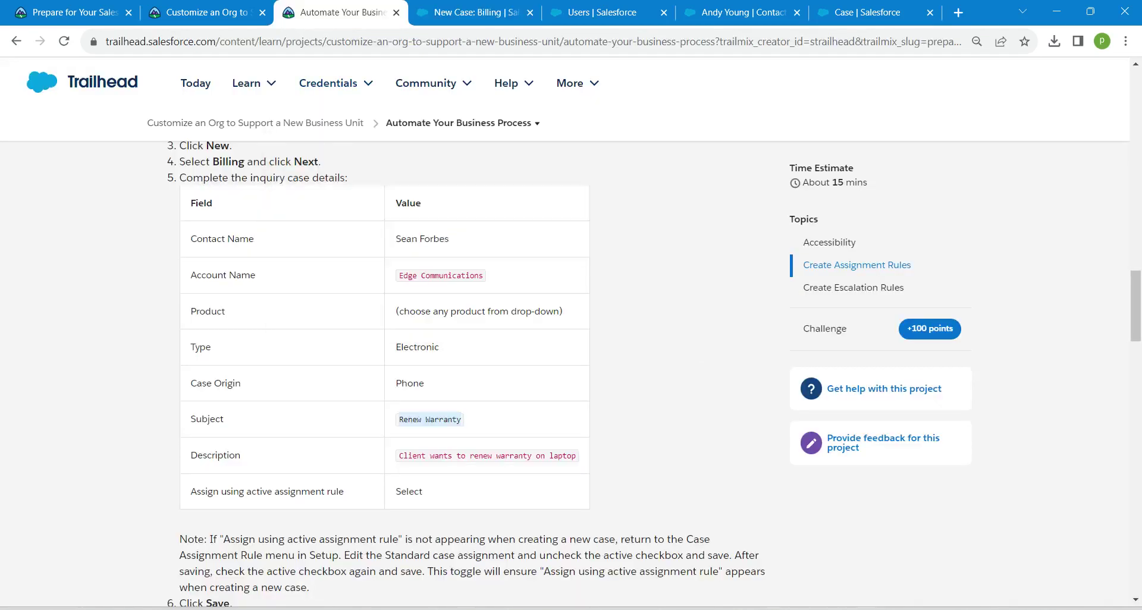
drag(398, 457, 577, 456)
key(ctrl+c)
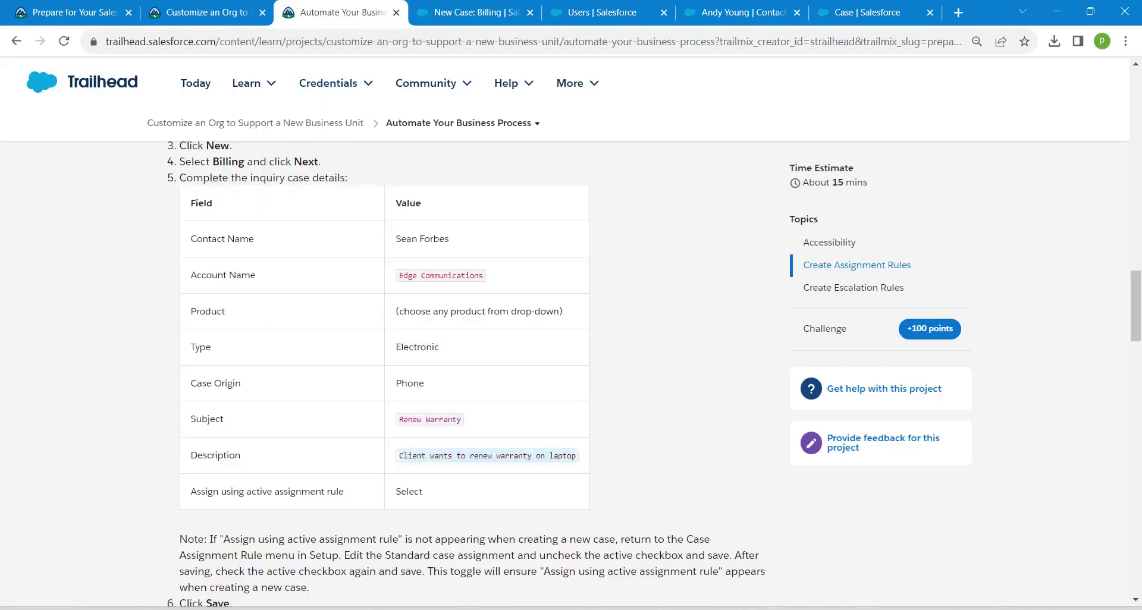
click(470, 11)
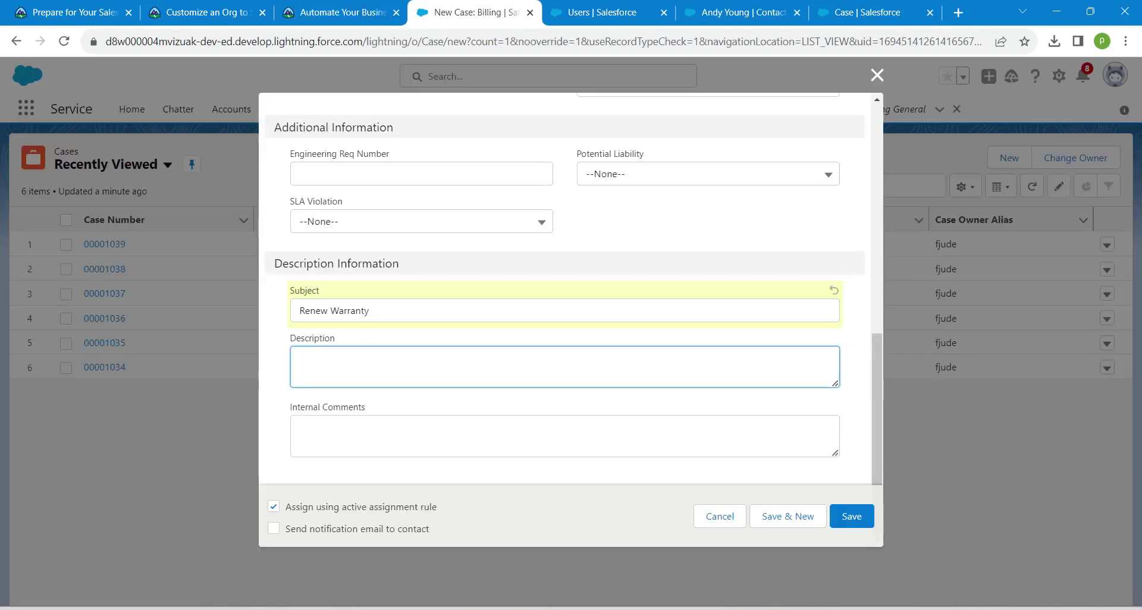
key(ctrl+v)
click(565, 471)
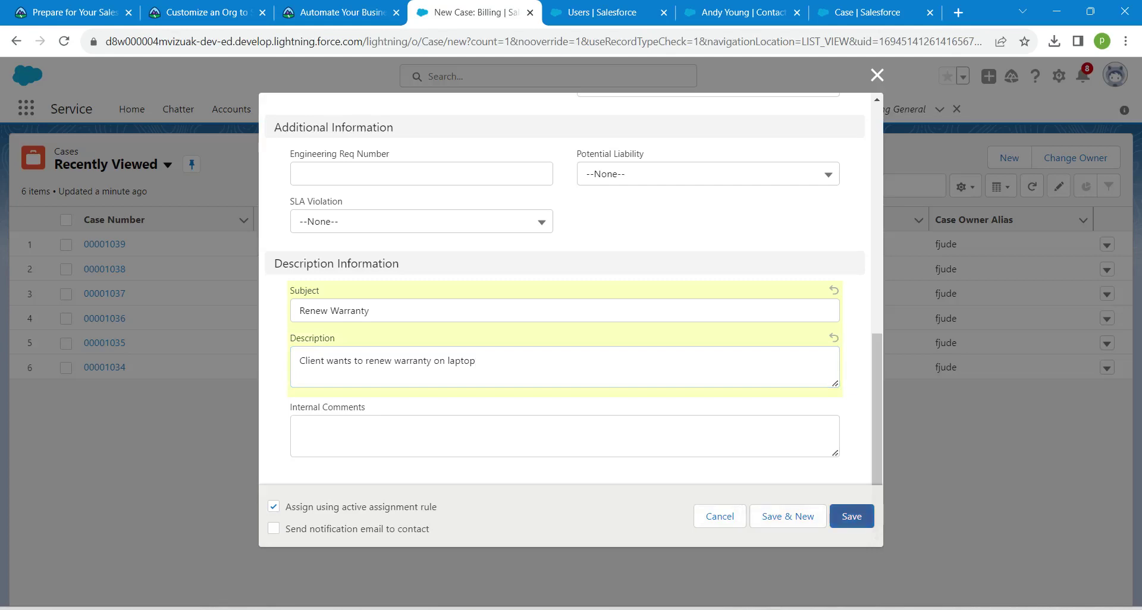
click(852, 516)
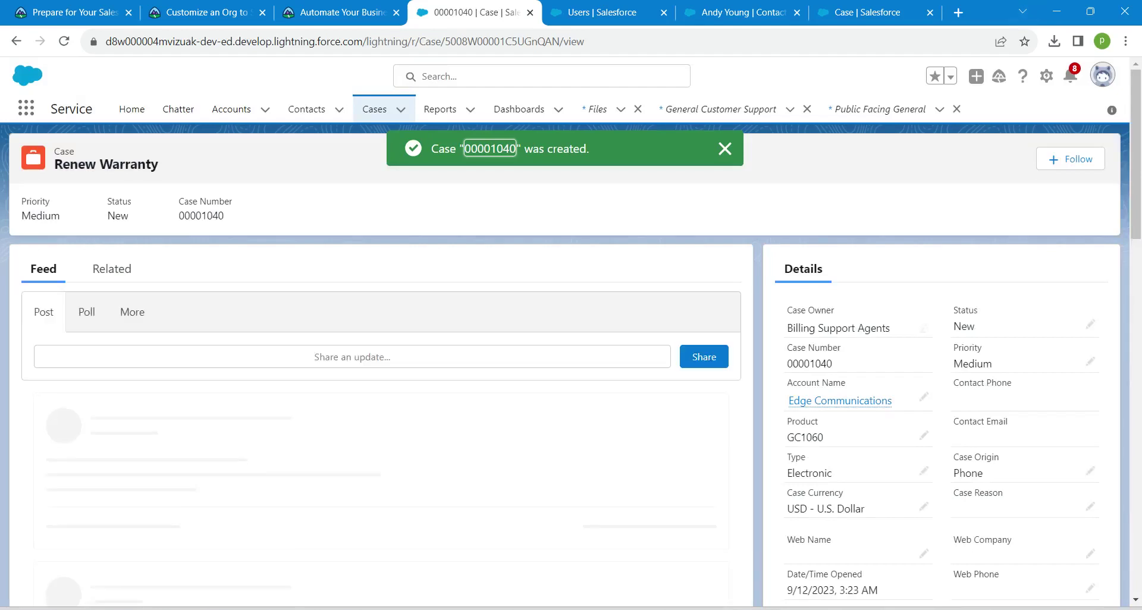
- Open Setup, search for escalation and go to the Escalation Rules page
click(1047, 76)
click(984, 116)
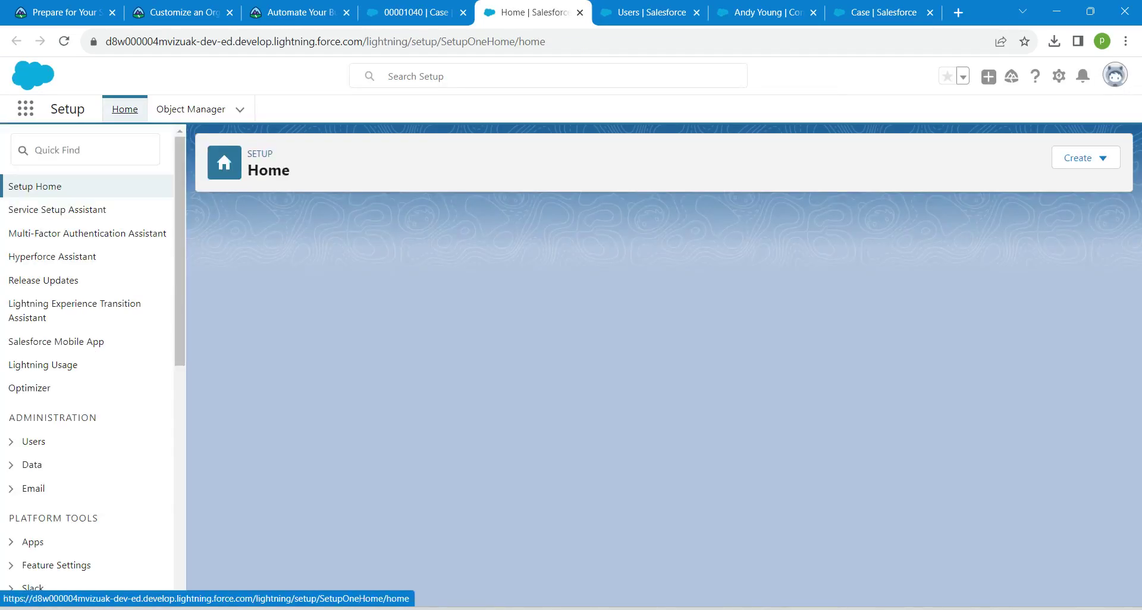
click(85, 150)
text(e)
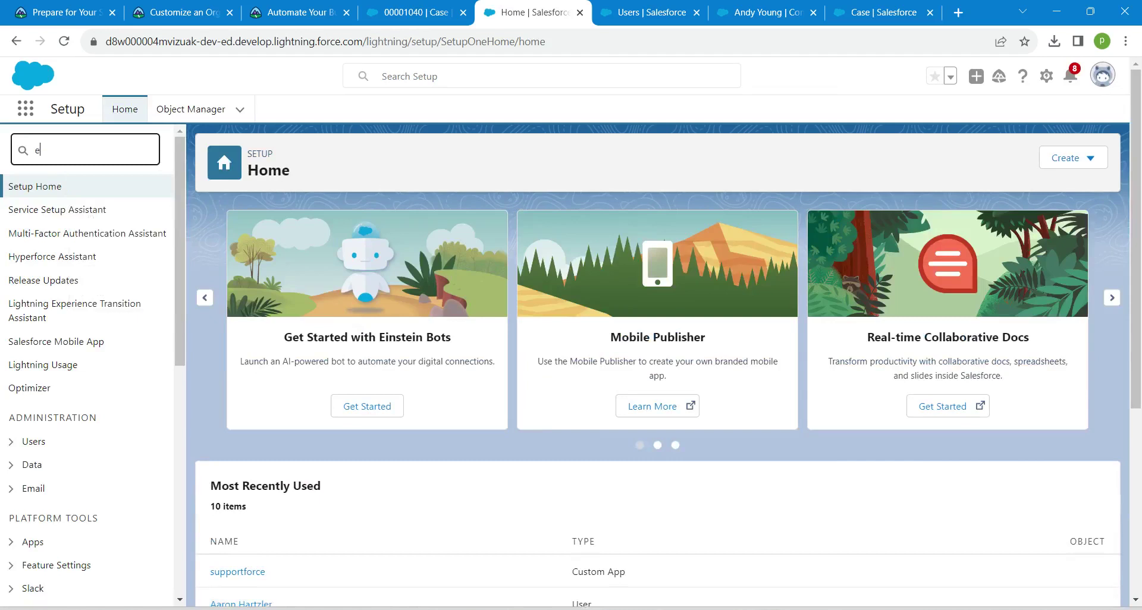
text(scalation)
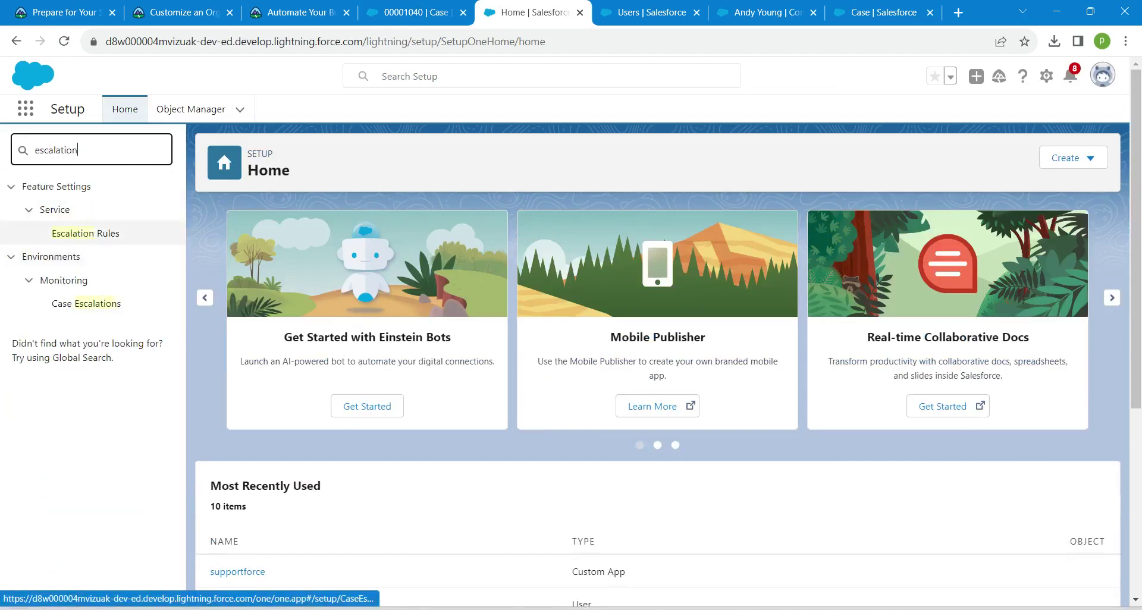
click(86, 233)
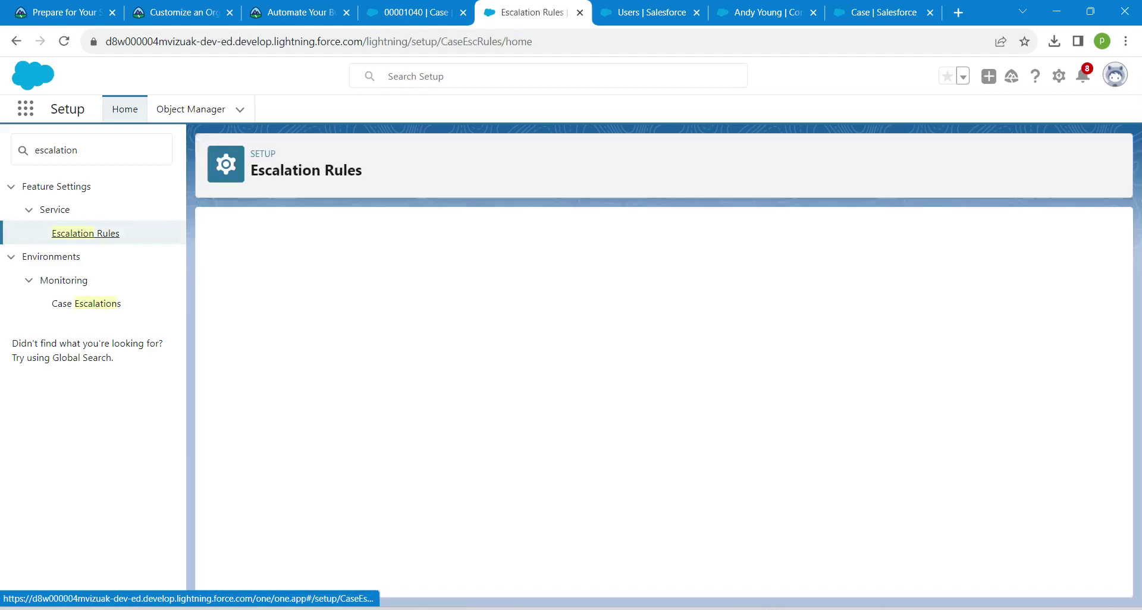
- Create and save a new case escalation rule named Support
click(503, 286)
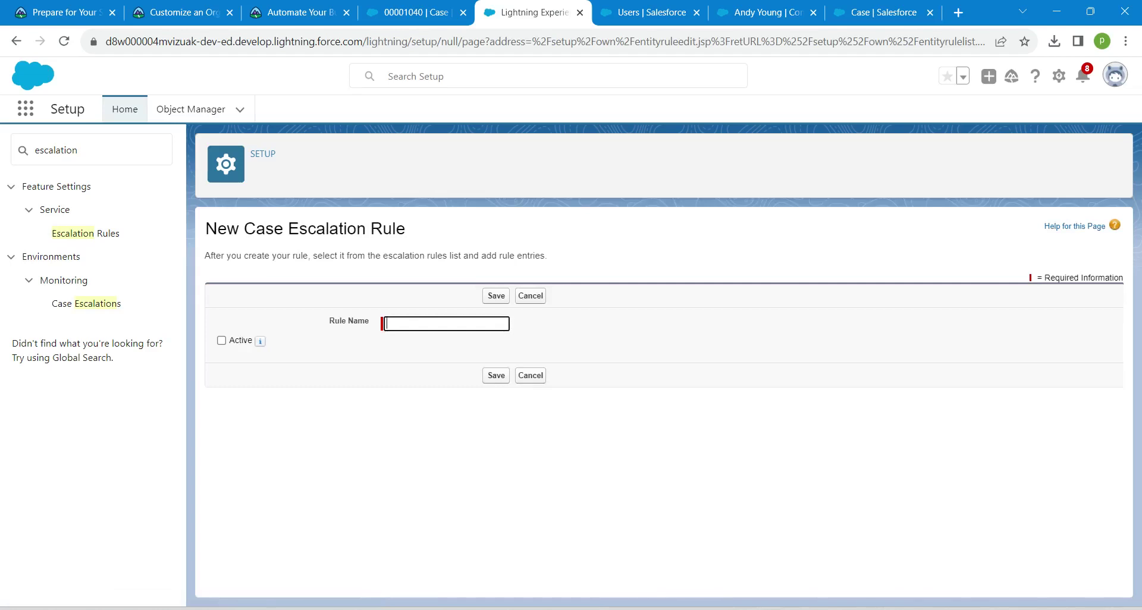
text(Support)
key(Return)
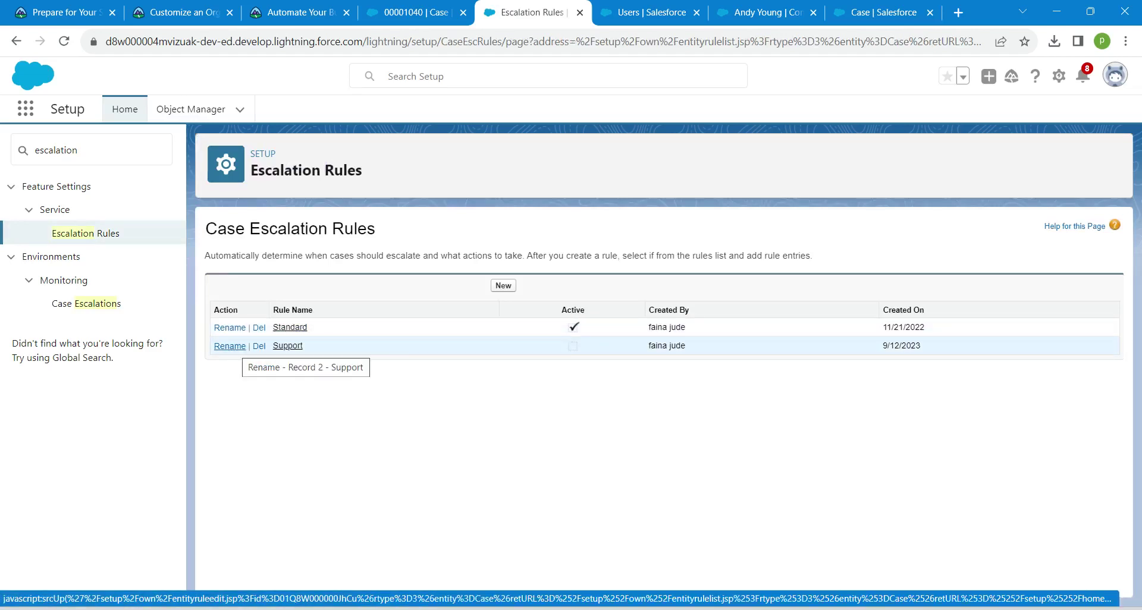
- Edit the Support escalation rule to make it active and save it
click(230, 346)
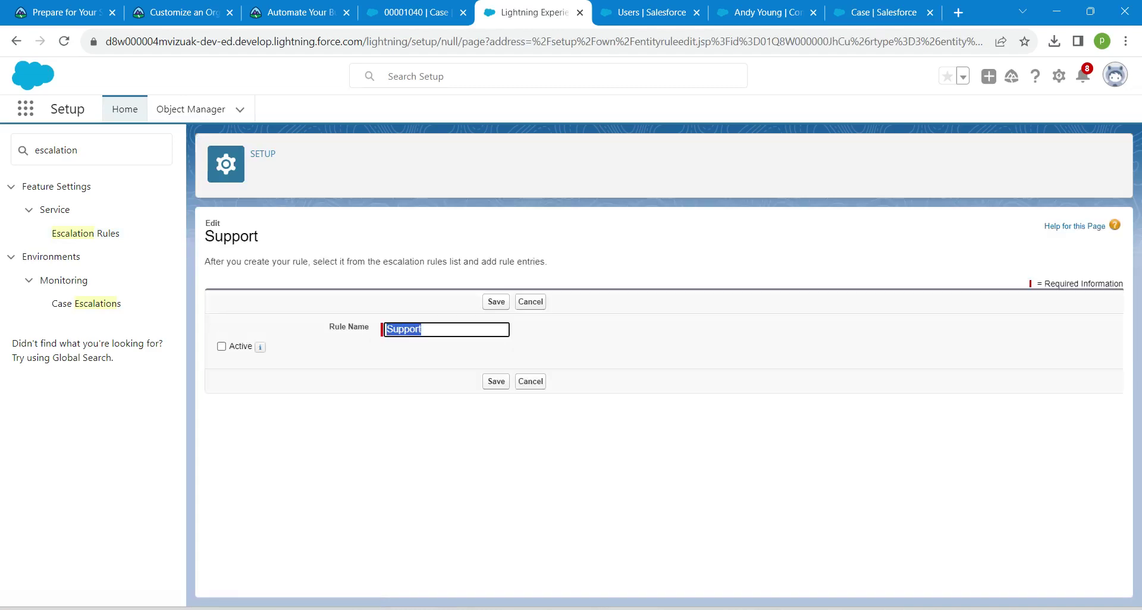
click(222, 347)
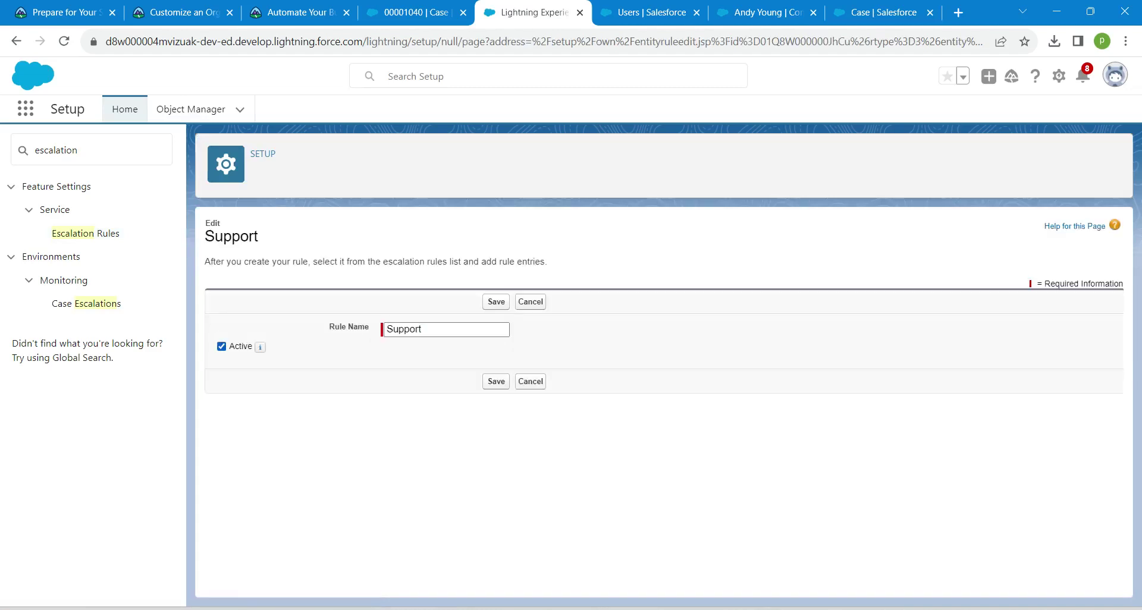
click(496, 382)
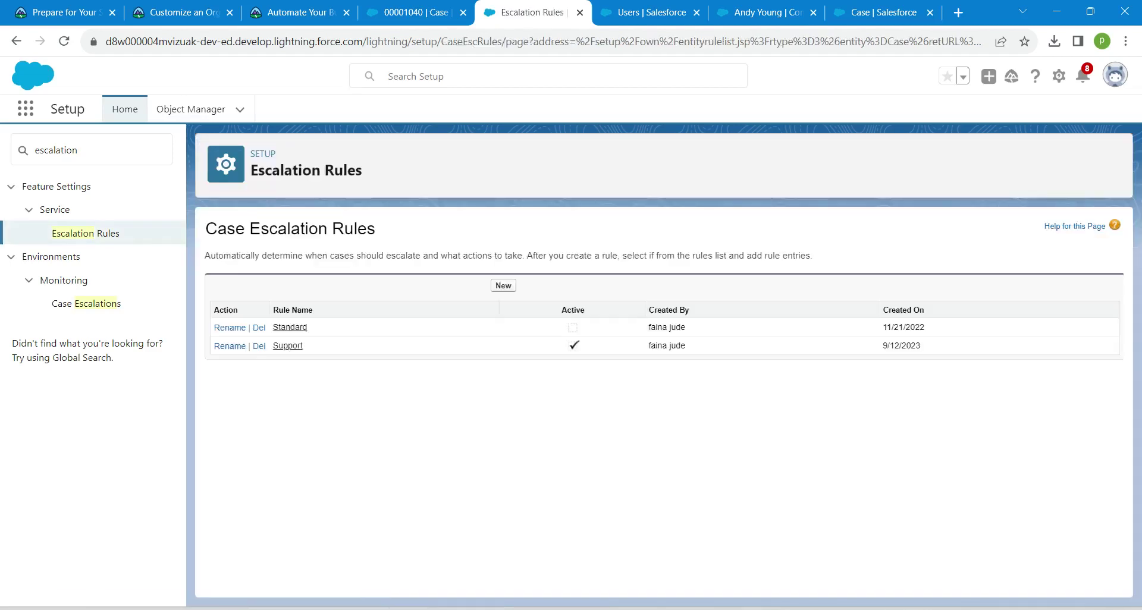
- Add a rule entry to the Support escalation rule with sort order 1 and the criterion Case Reason equals Performance, and save it
click(288, 346)
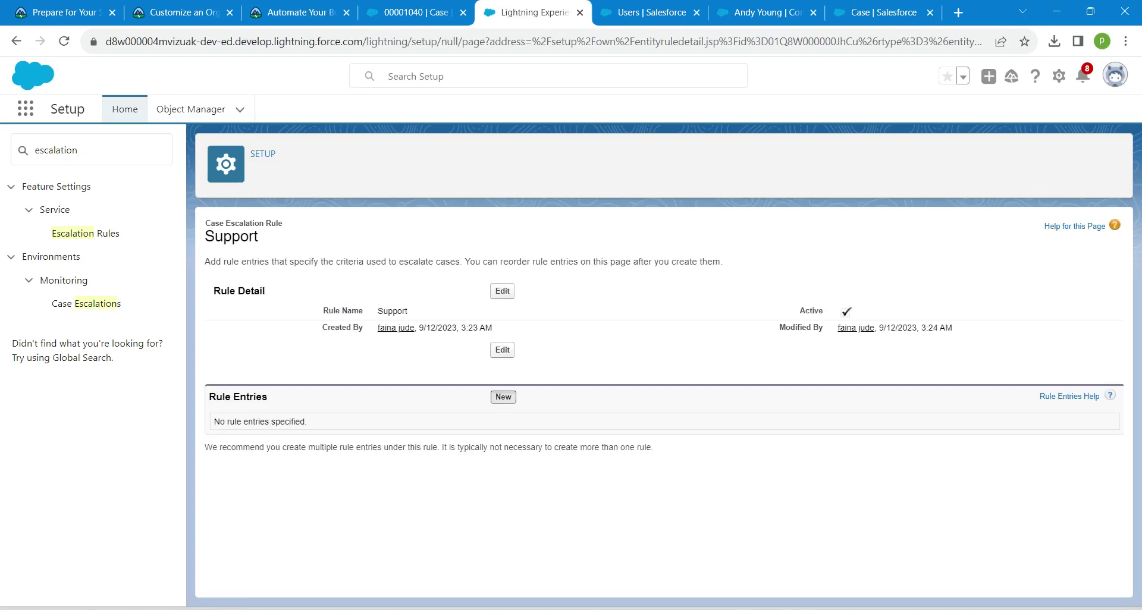
click(503, 397)
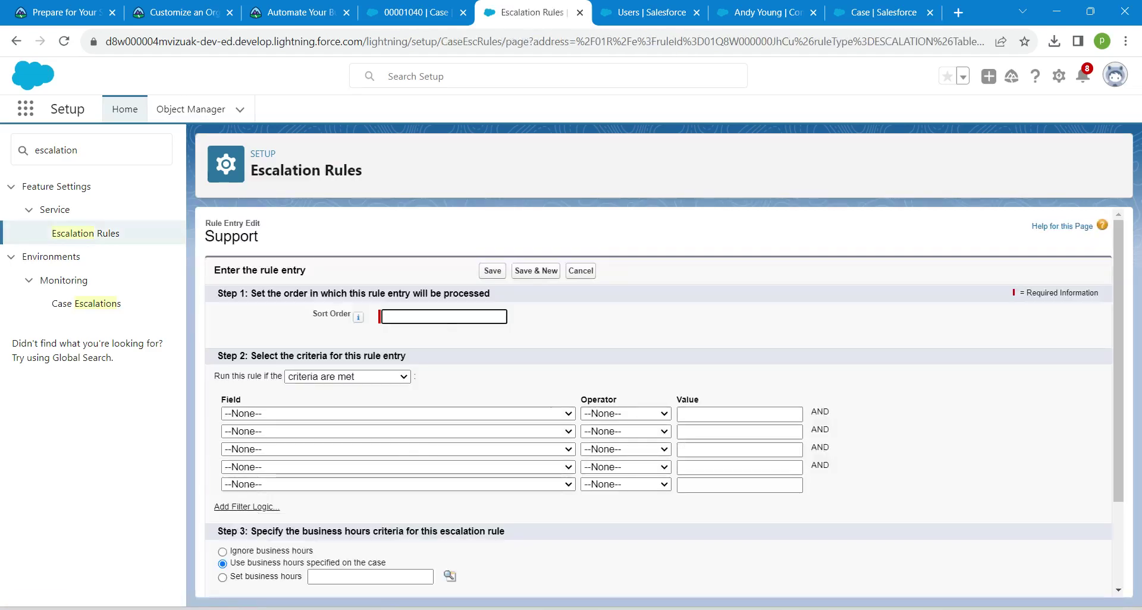
text(1)
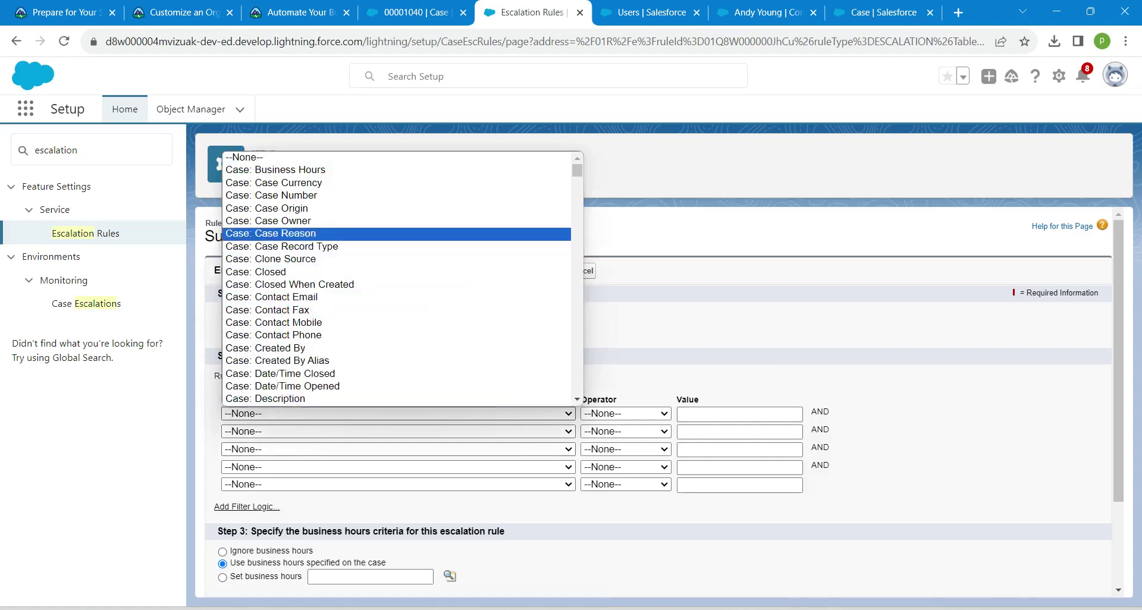
click(285, 234)
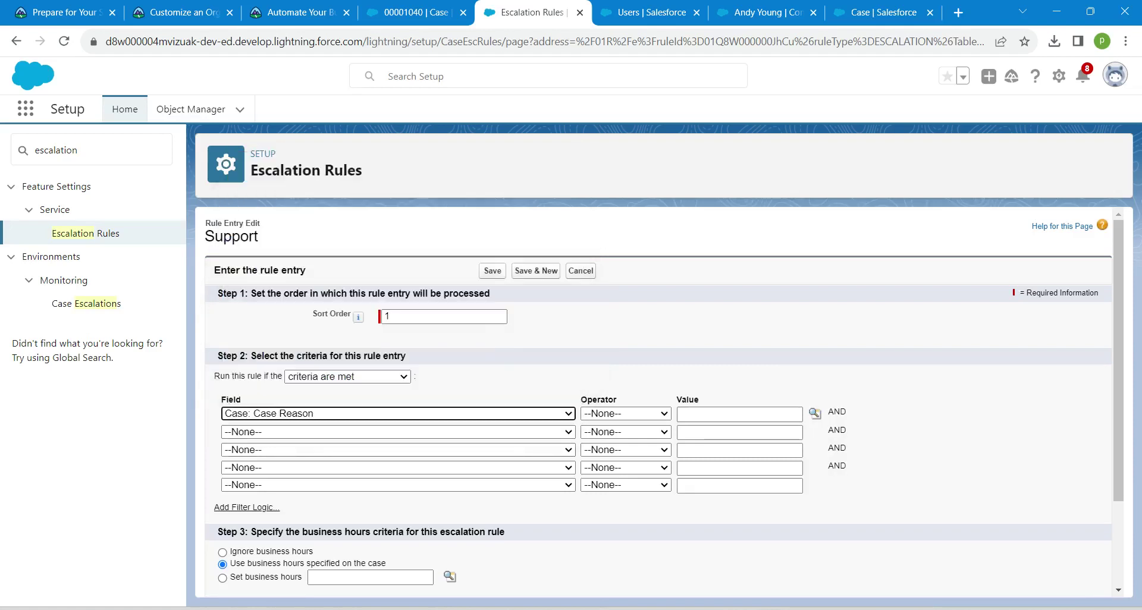
click(626, 414)
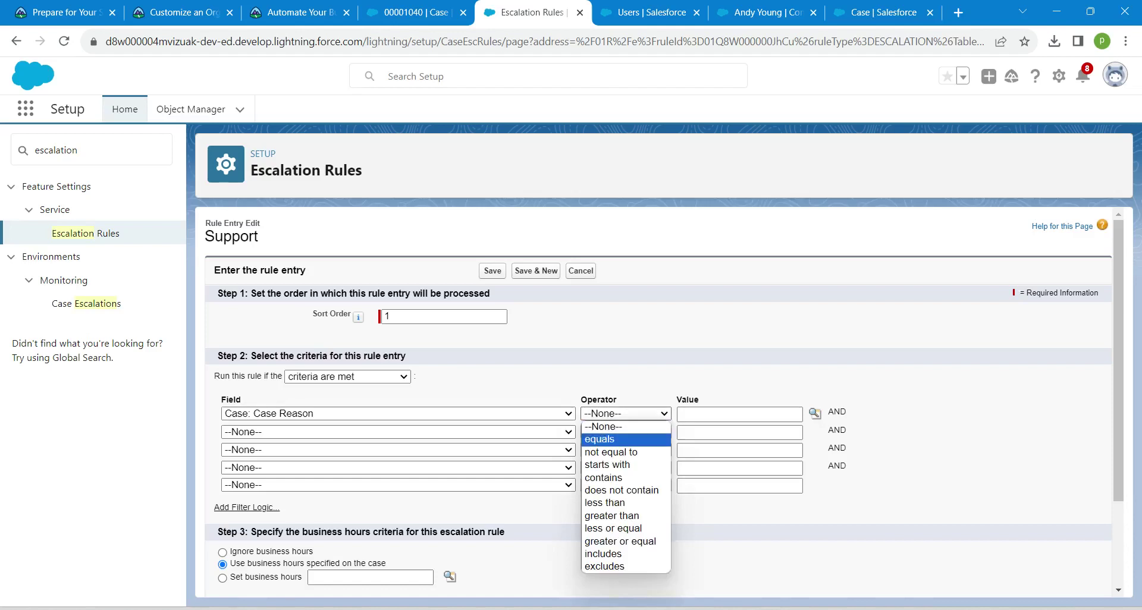
key(Return)
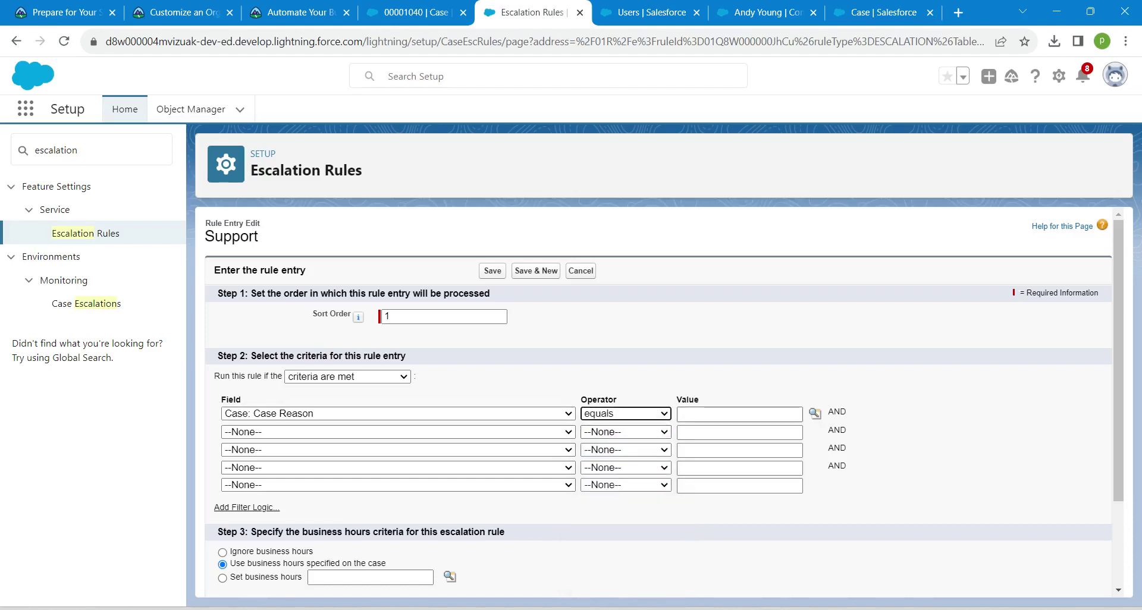
click(740, 414)
click(815, 413)
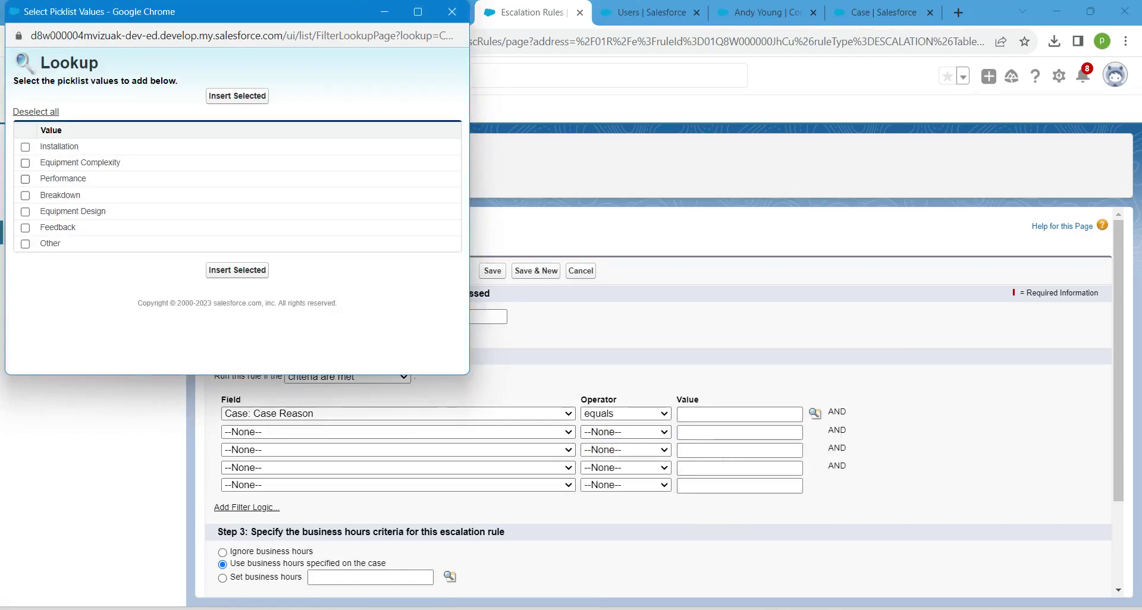
click(25, 179)
click(236, 271)
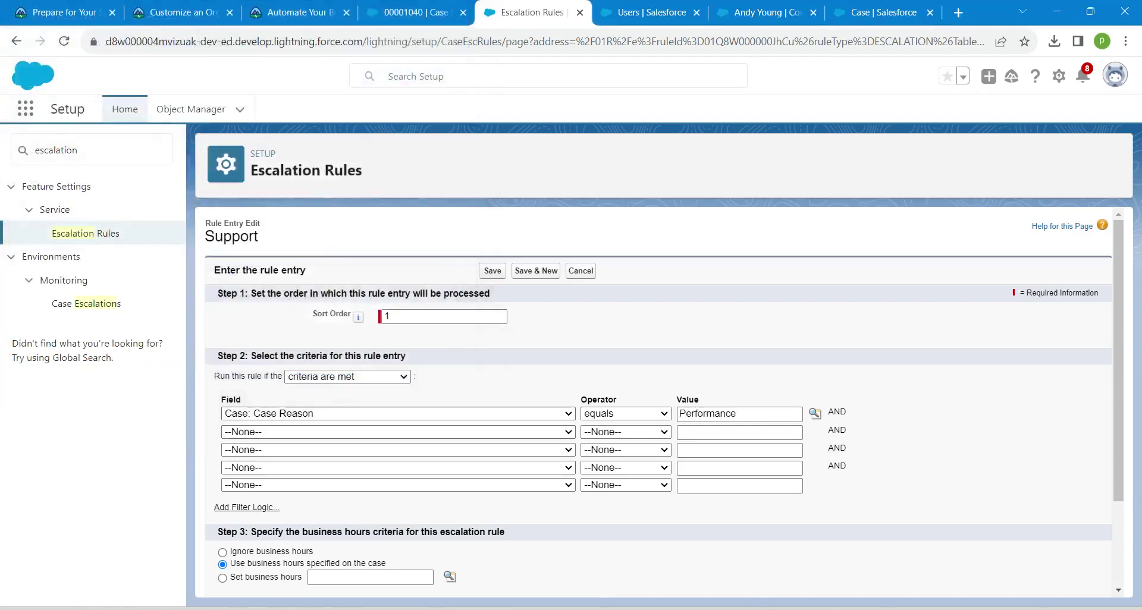
click(493, 271)
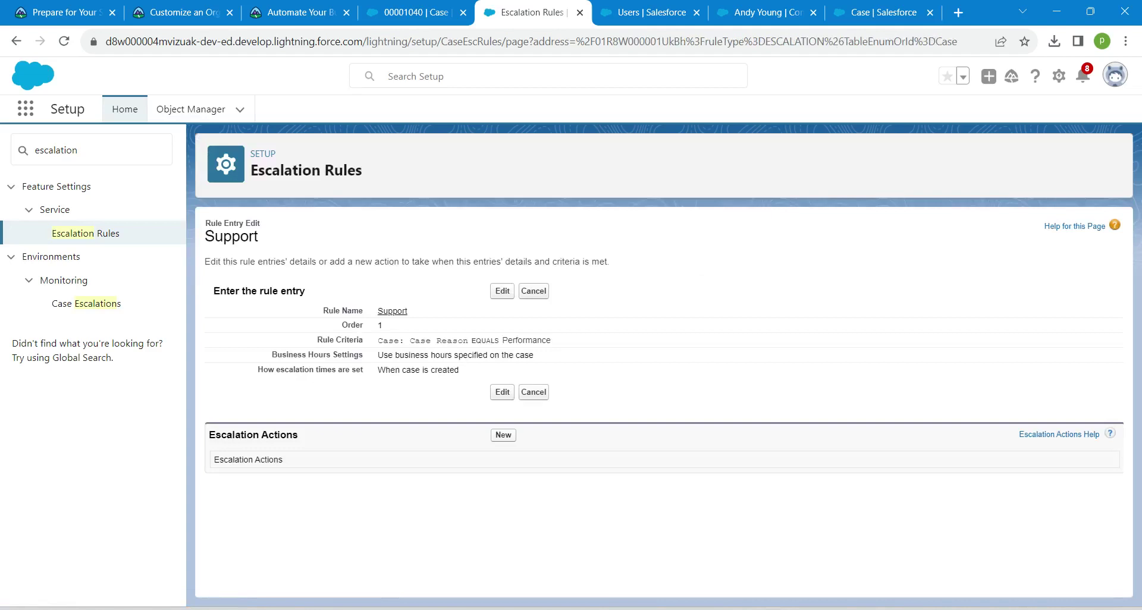
- Start a new escalation action with Age Over set to 1 and the SF Admin user as the user to notify
click(504, 435)
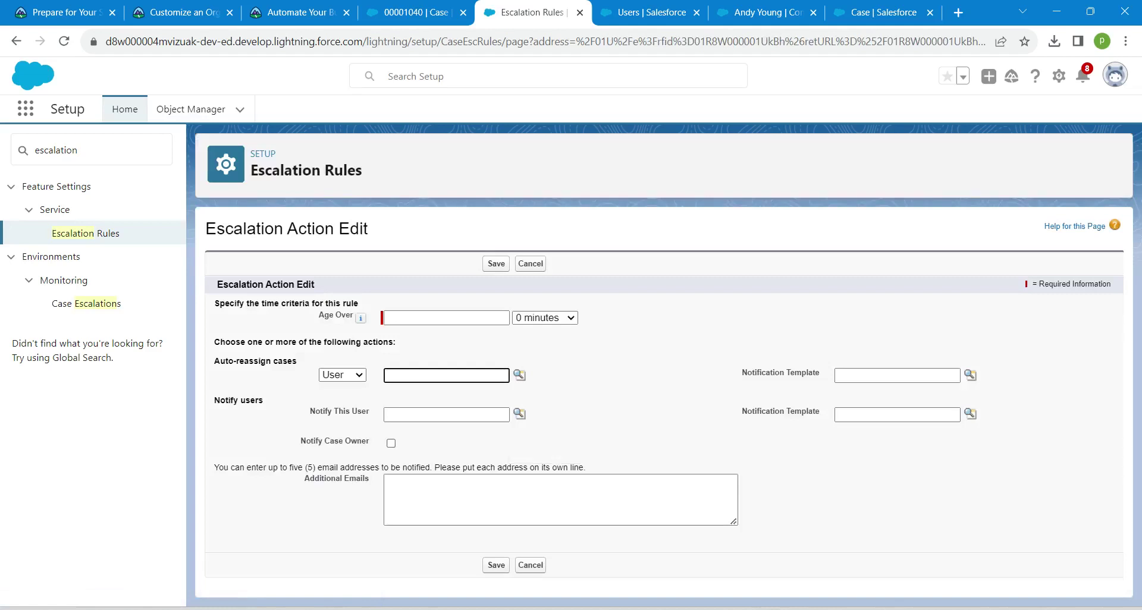
click(446, 318)
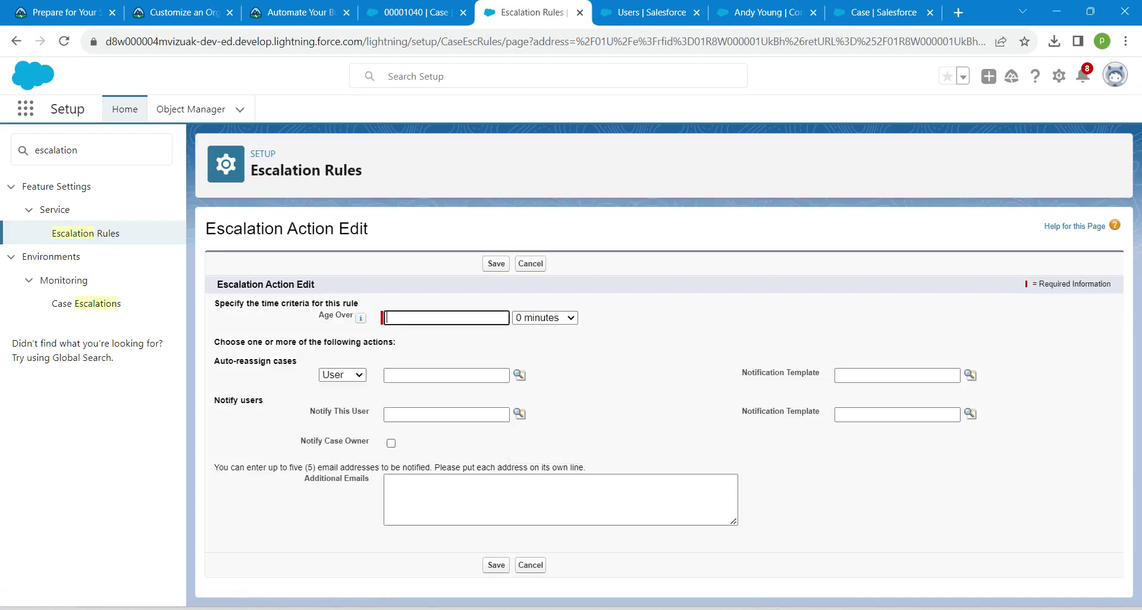
text(1)
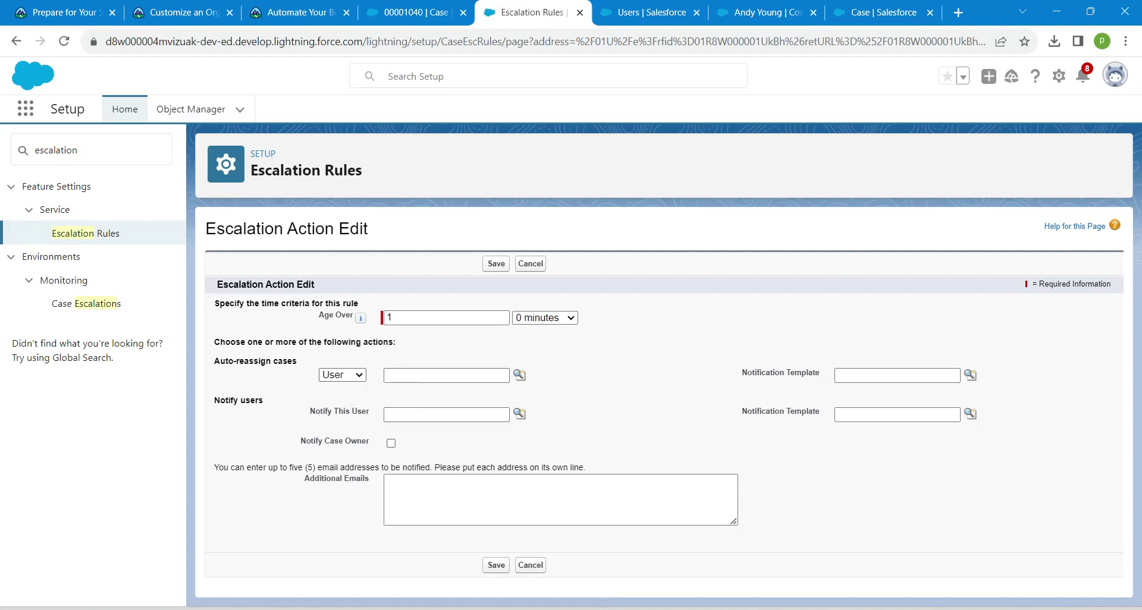
click(446, 415)
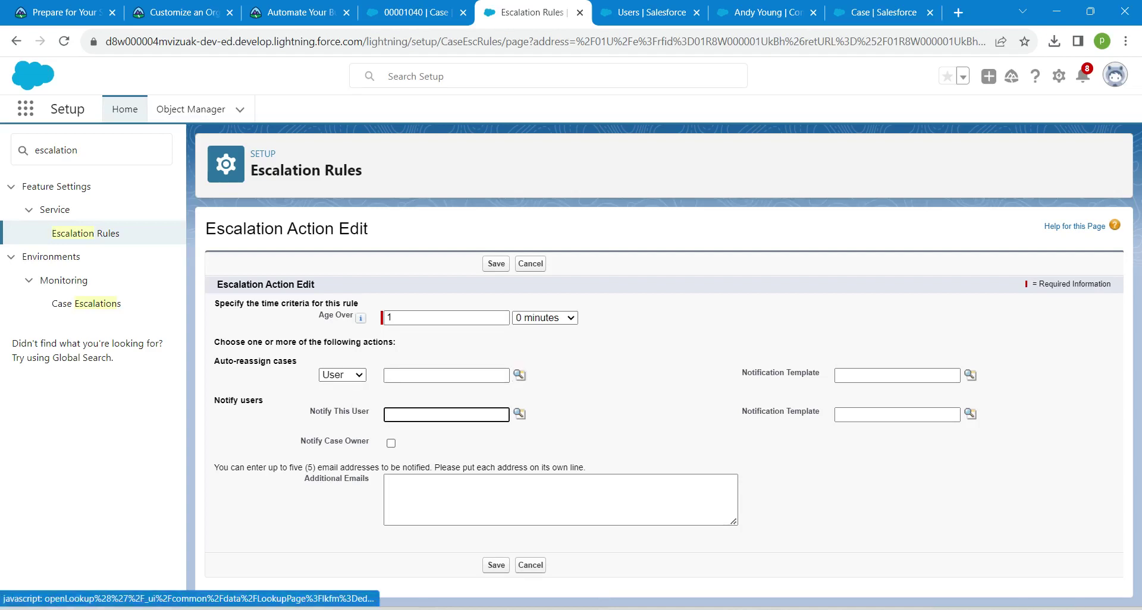
click(520, 413)
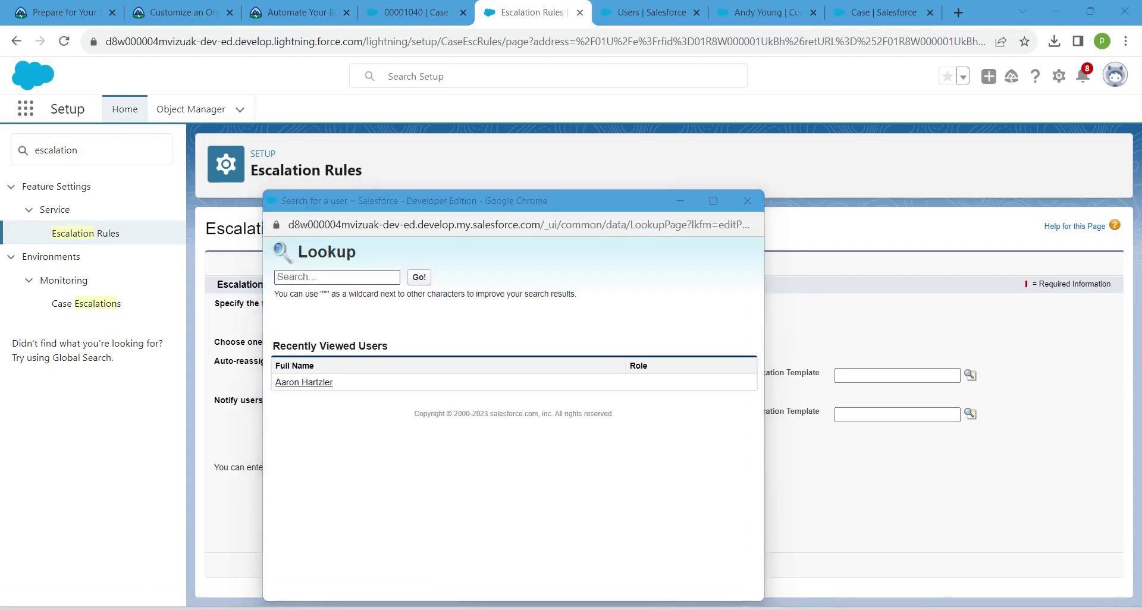
click(338, 277)
text(faina)
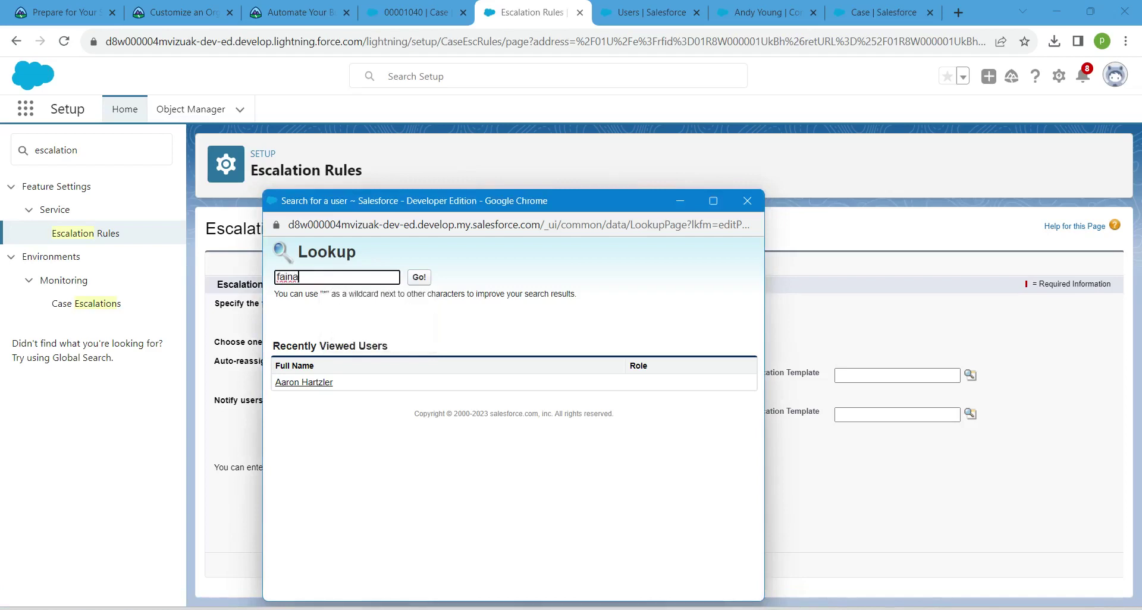
key(Return)
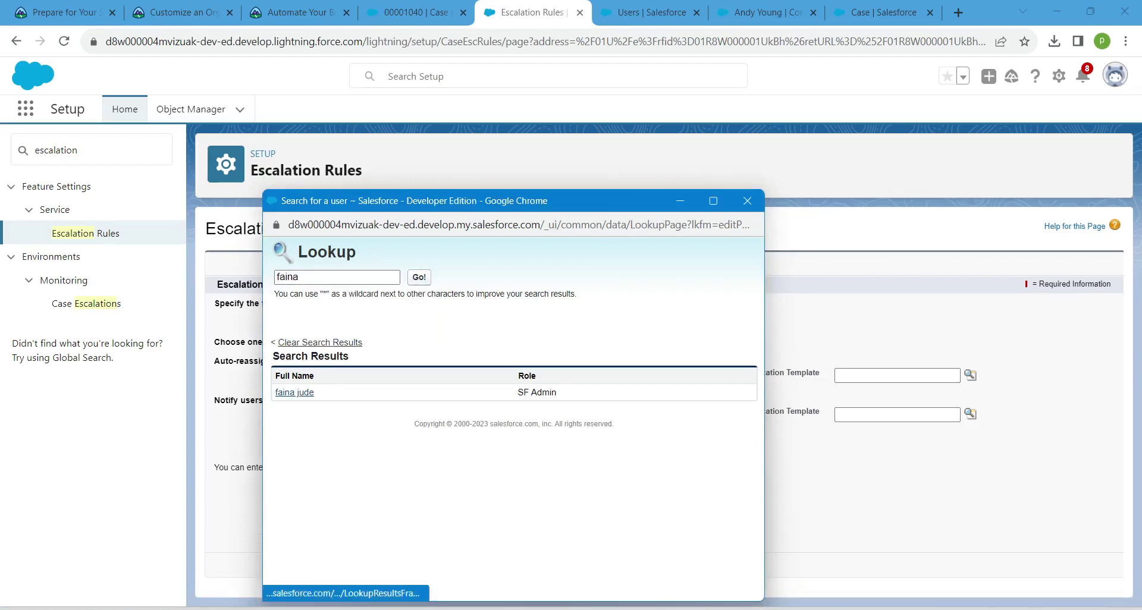
click(294, 393)
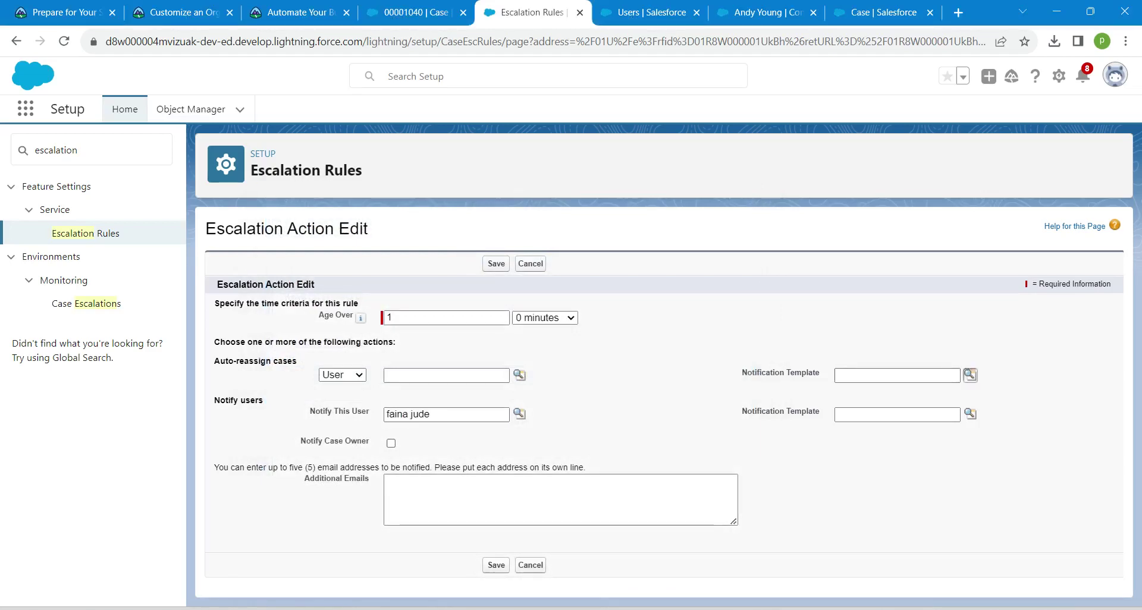
- Open the auto-reassign notification template lookup and search the Classic and Lightning email templates for the admin user's first name
click(970, 374)
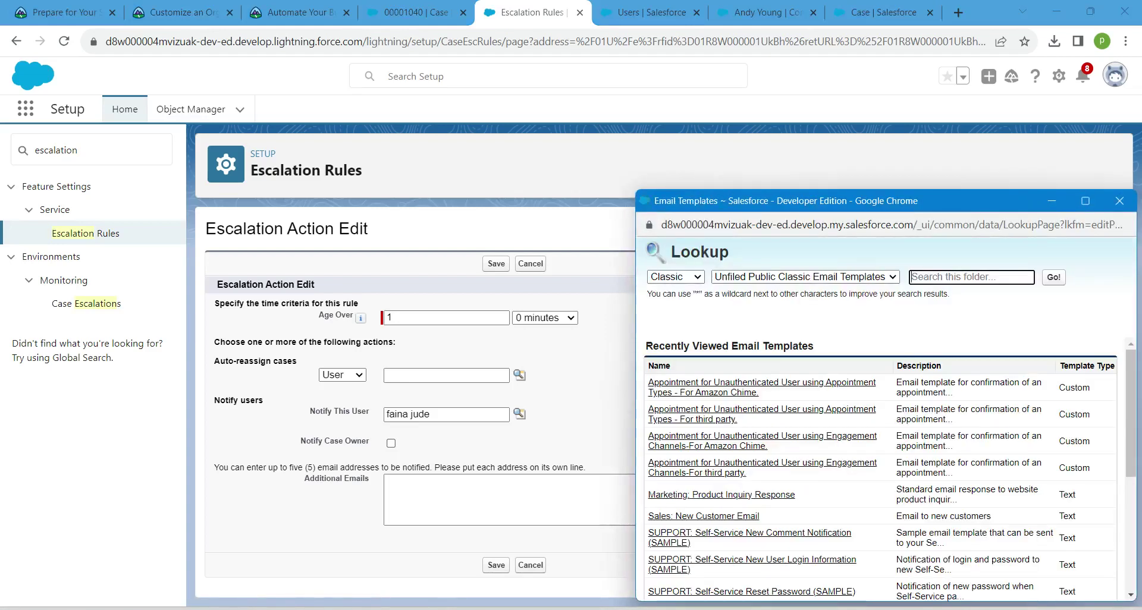
click(972, 277)
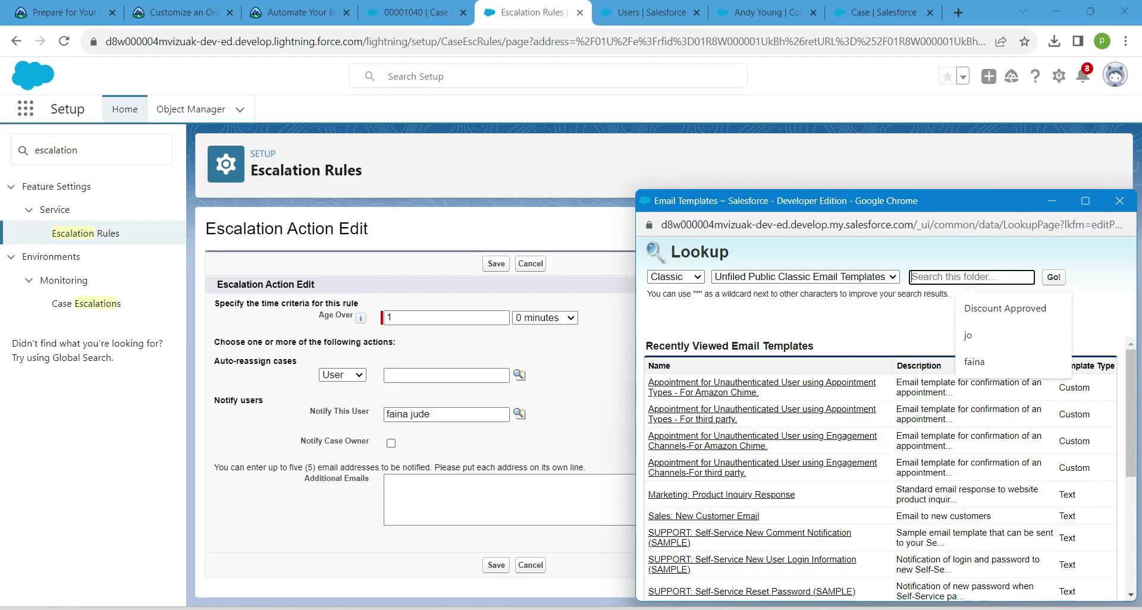
click(975, 362)
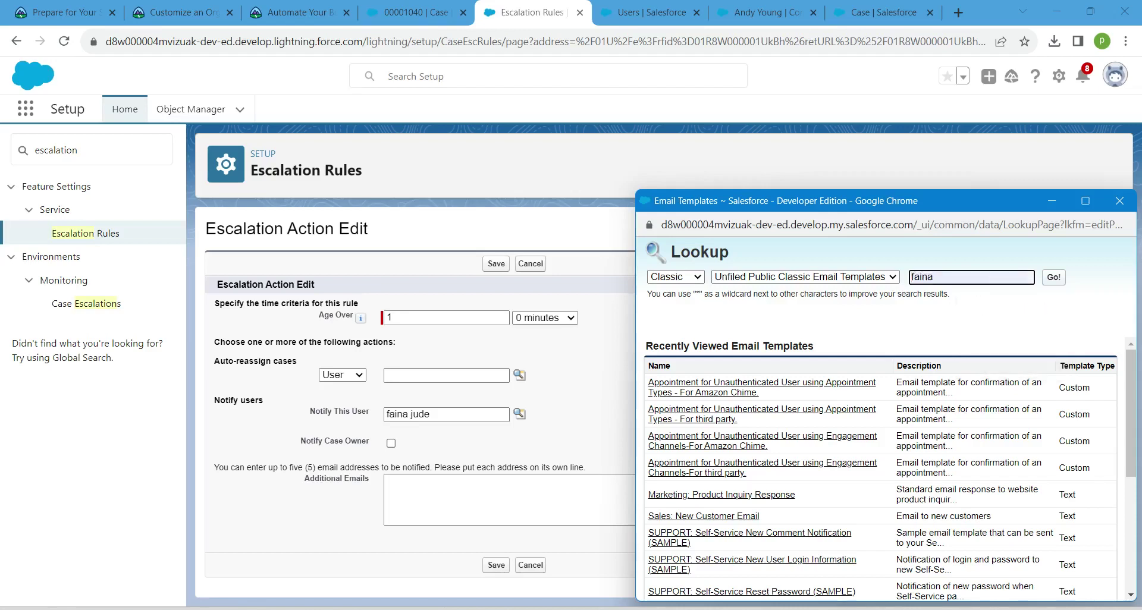
key(Return)
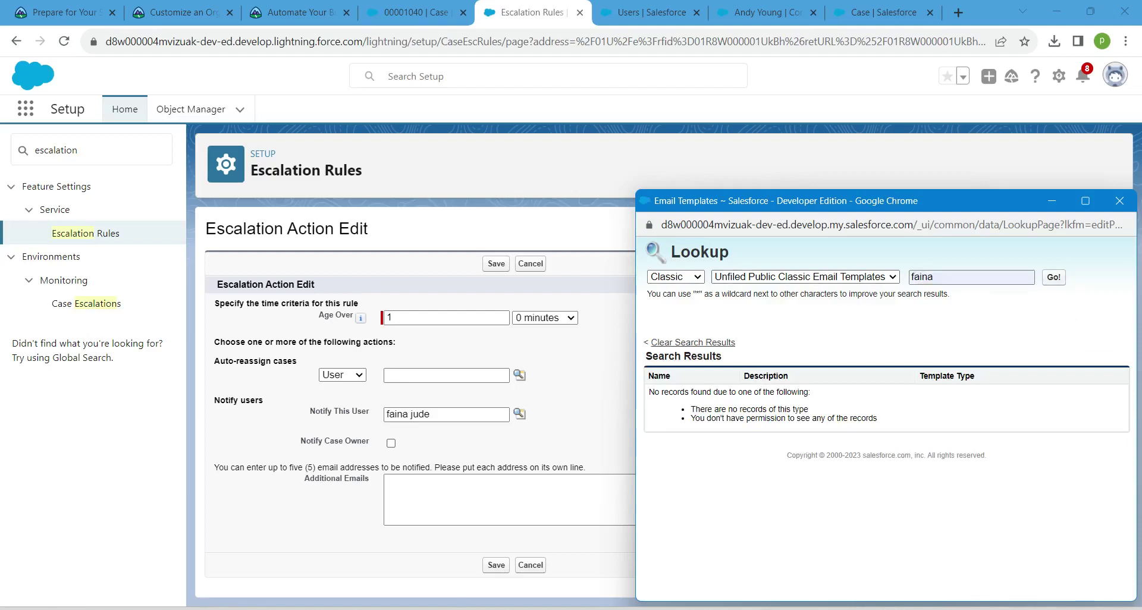
click(676, 277)
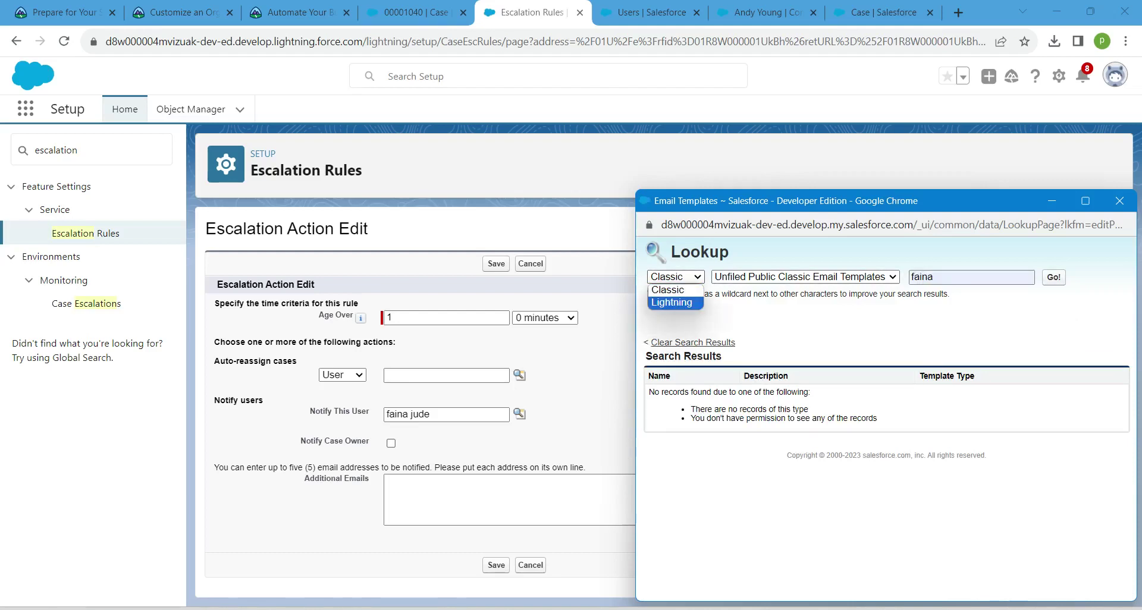
click(673, 302)
click(771, 277)
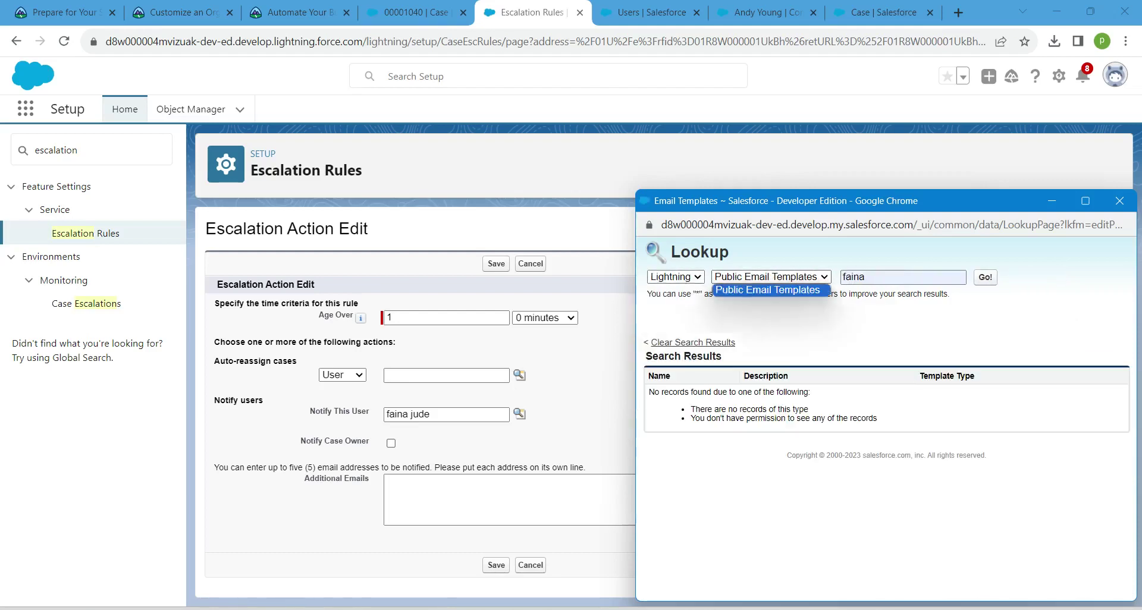
click(872, 277)
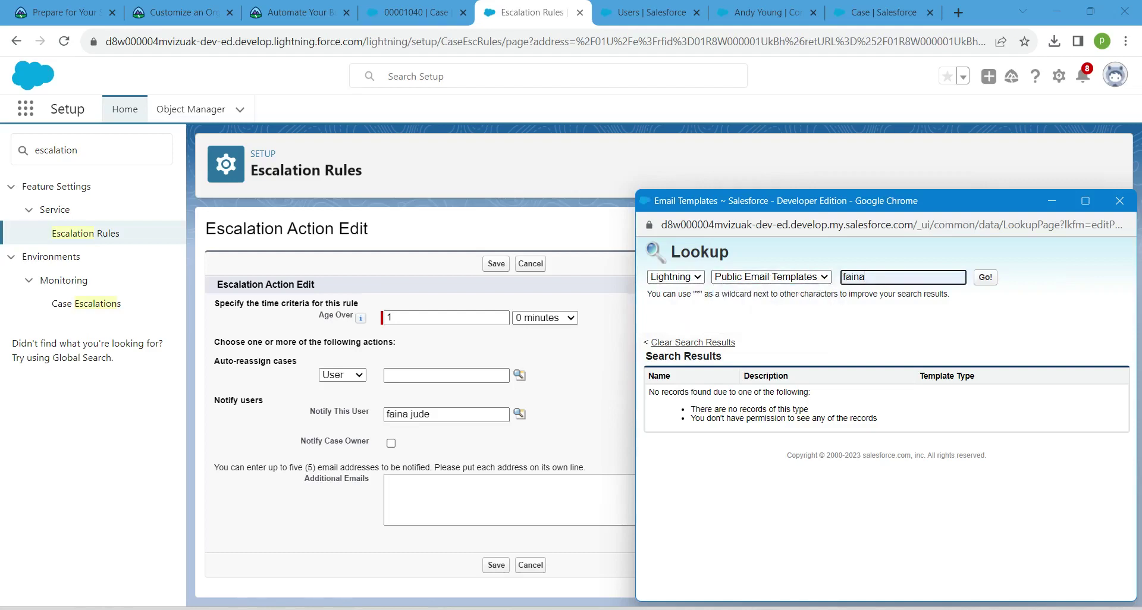
key(Return)
click(675, 276)
click(667, 290)
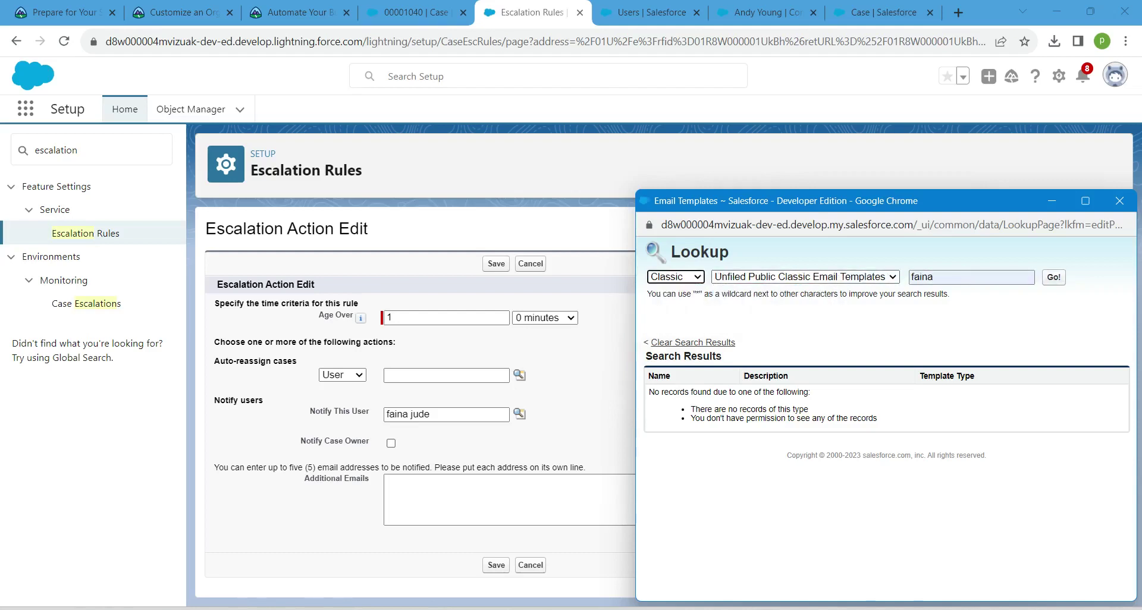
click(803, 277)
click(802, 291)
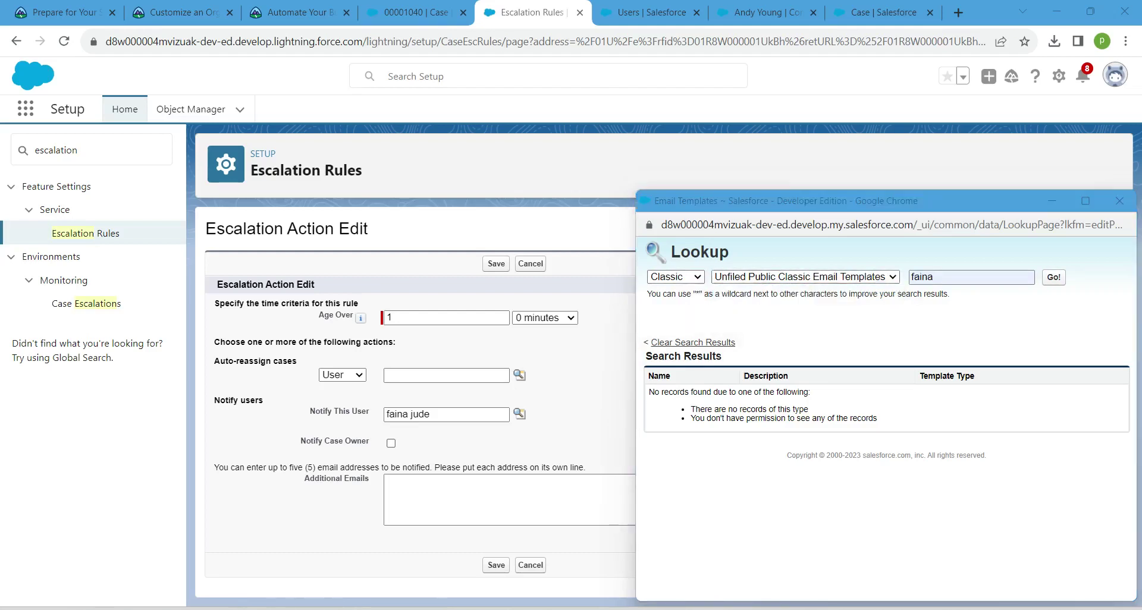
click(806, 277)
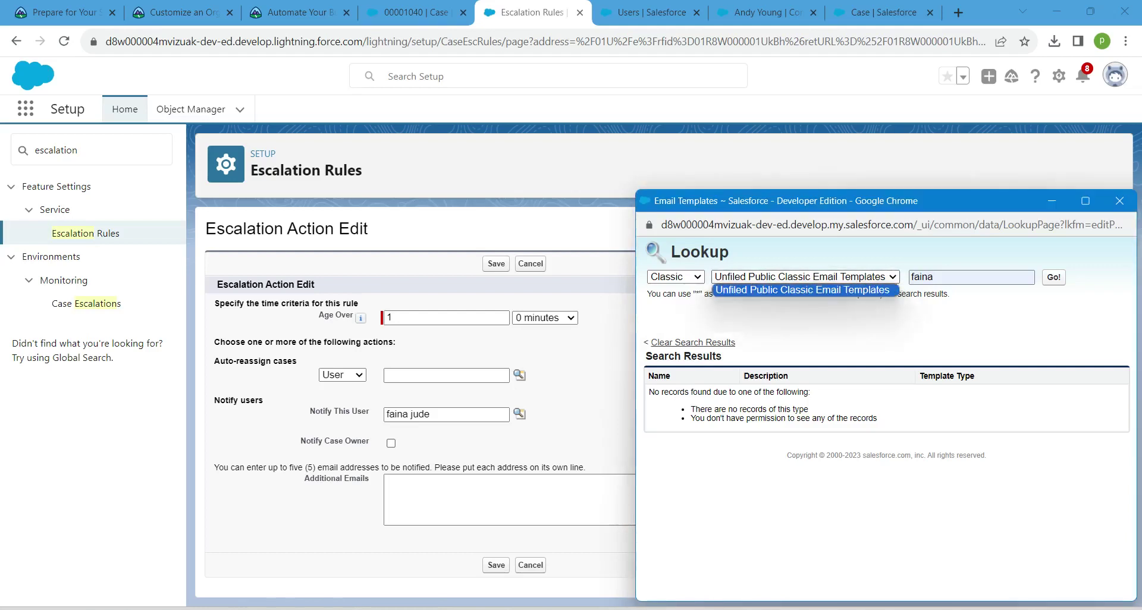
key(Return)
- Search the Classic templates for support, choose Support: Escalated Case Notification as the auto-reassign template, and try to save the action
key(Tab)
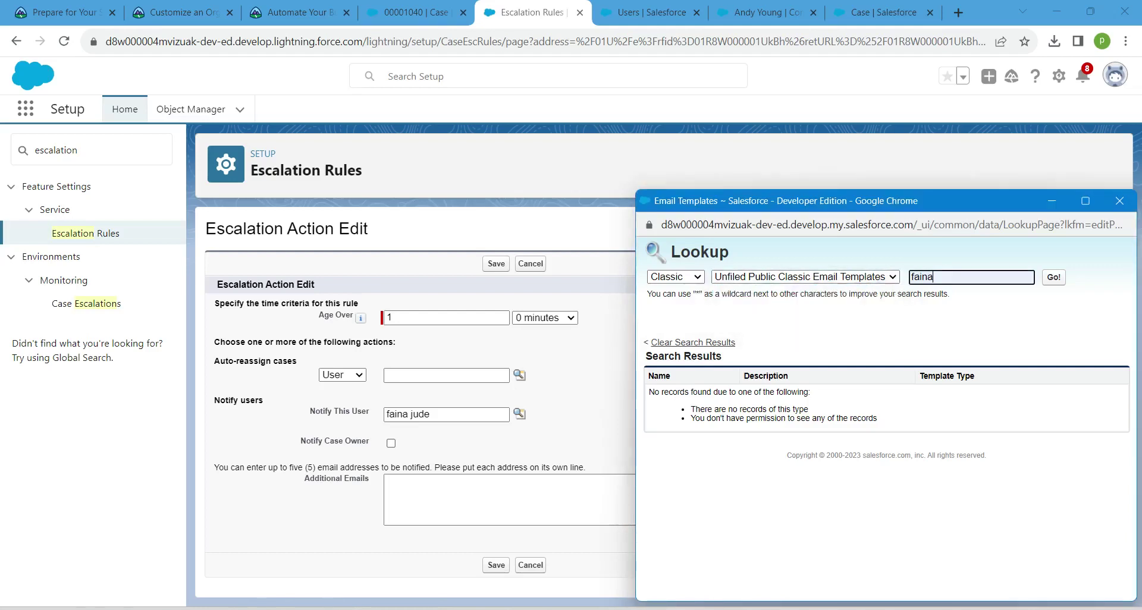
key(BackSpace)
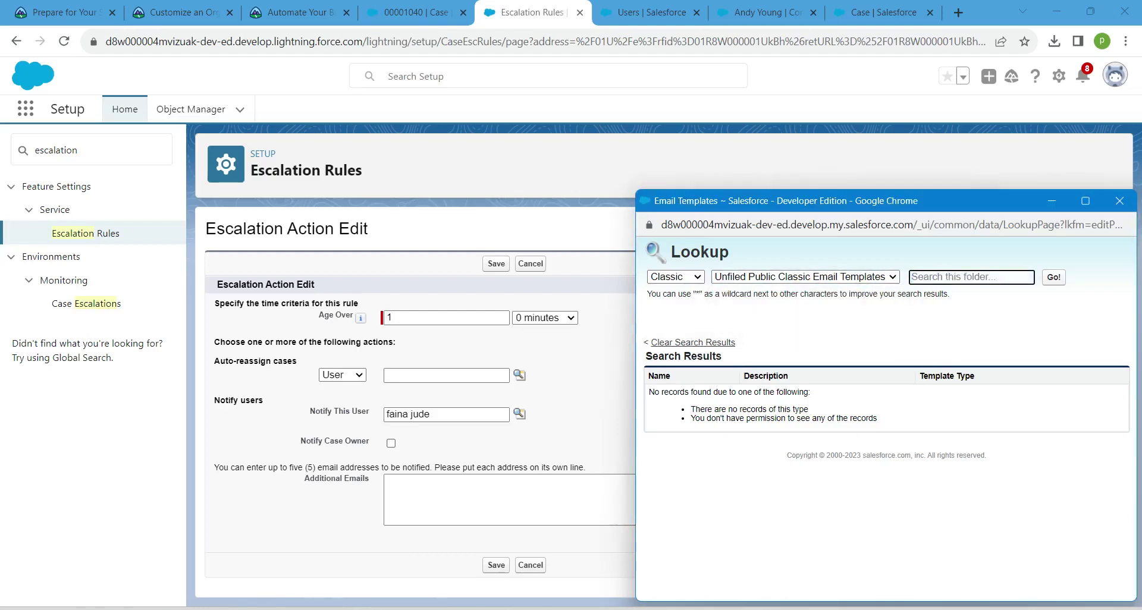
text(support)
key(Return)
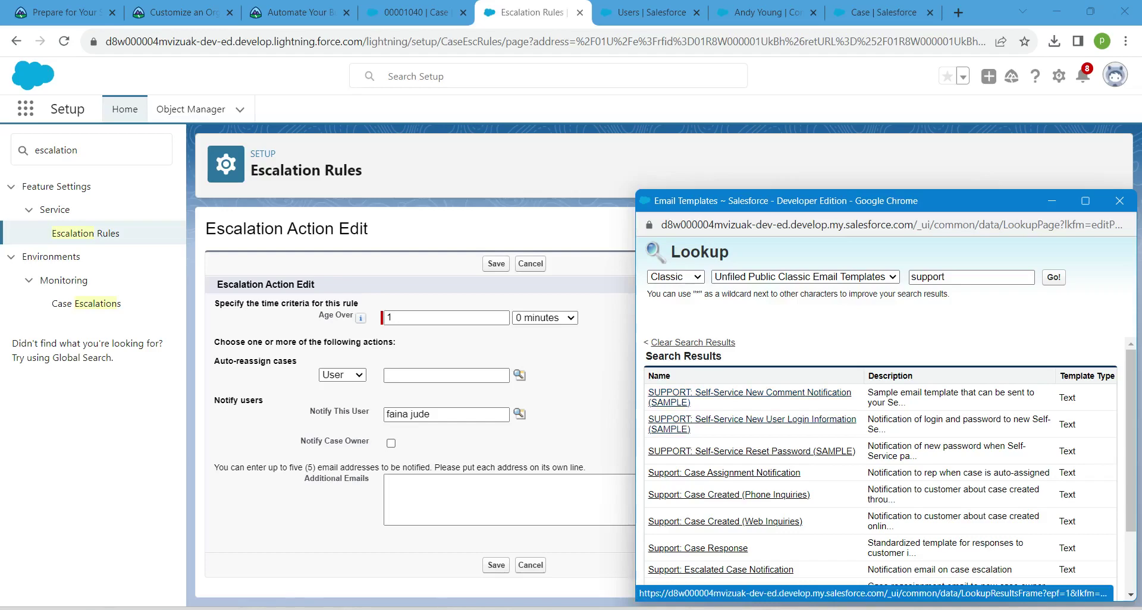
click(720, 569)
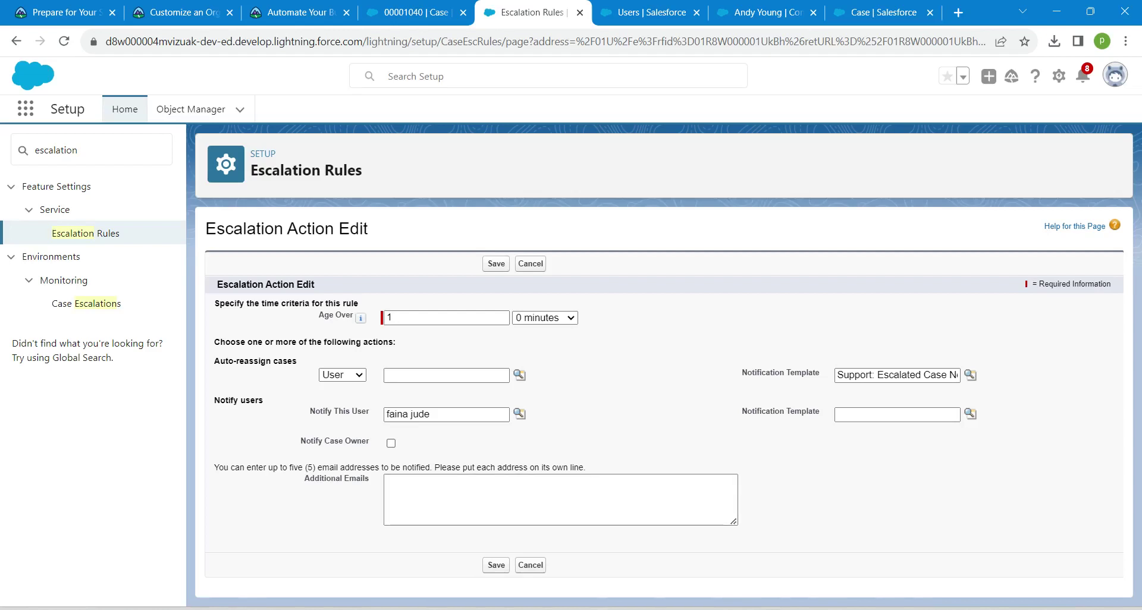
click(496, 566)
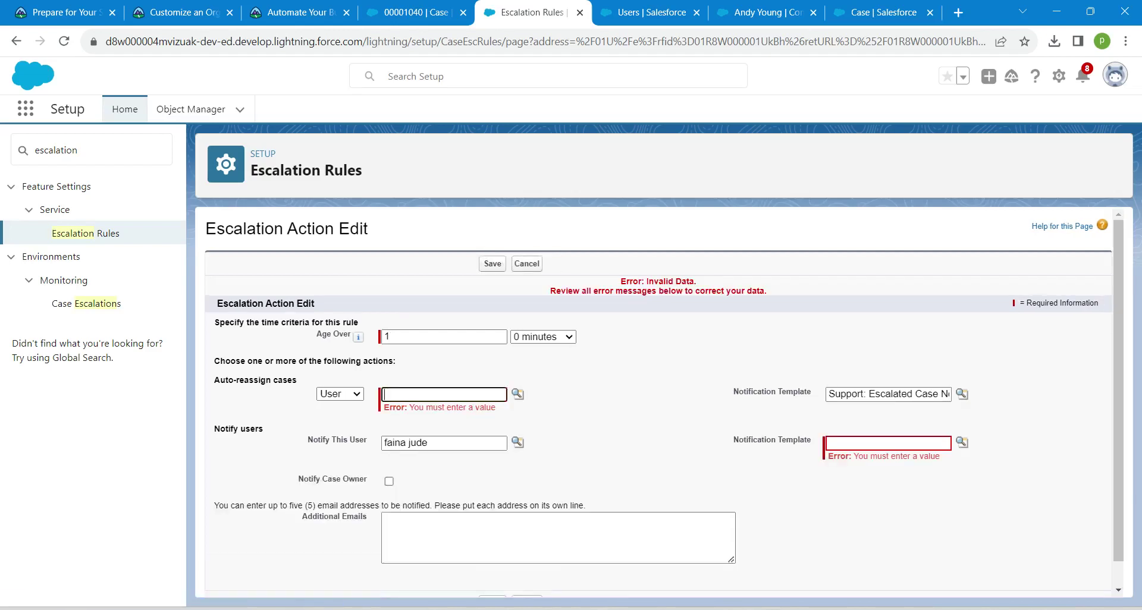
- Set the SF Admin user as the auto-reassign user, choose Support: Escalated Case Notification as the notify-user template, and save the escalation action
click(518, 394)
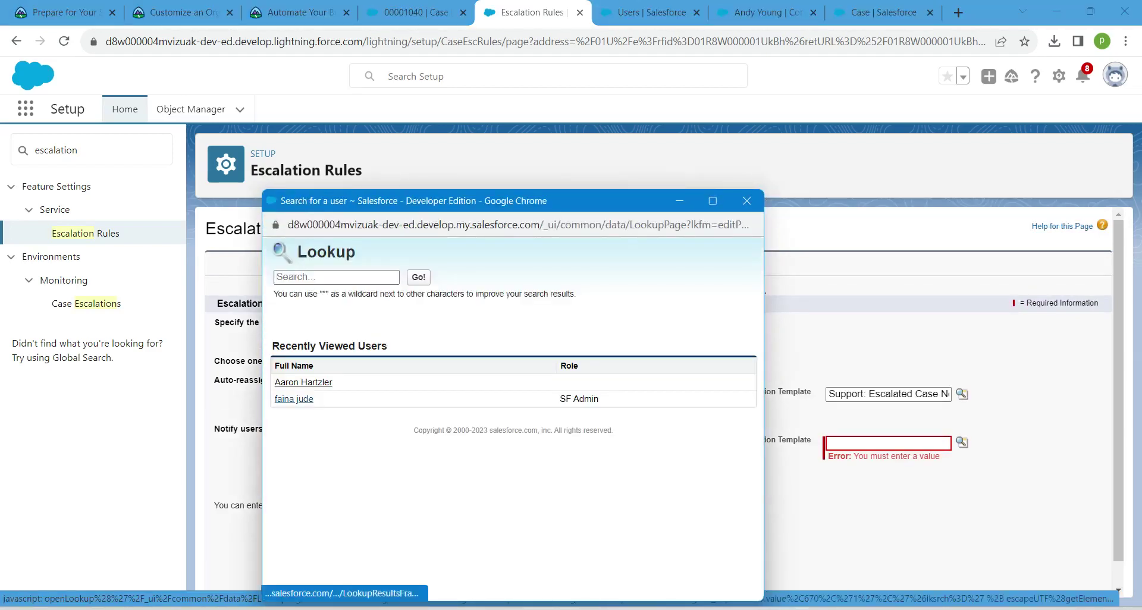
click(294, 399)
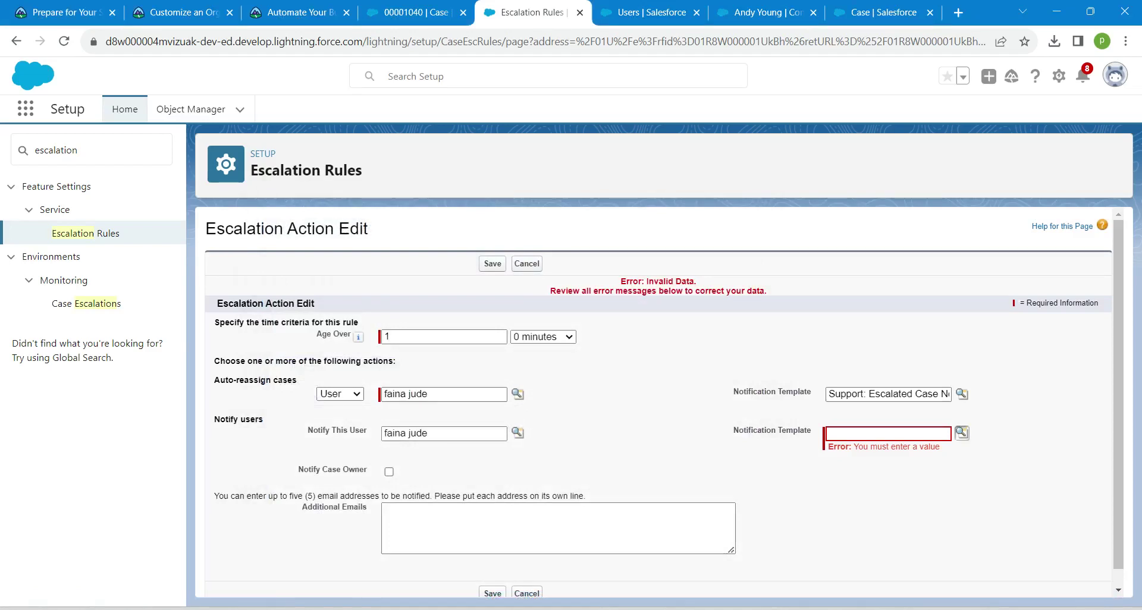
click(962, 433)
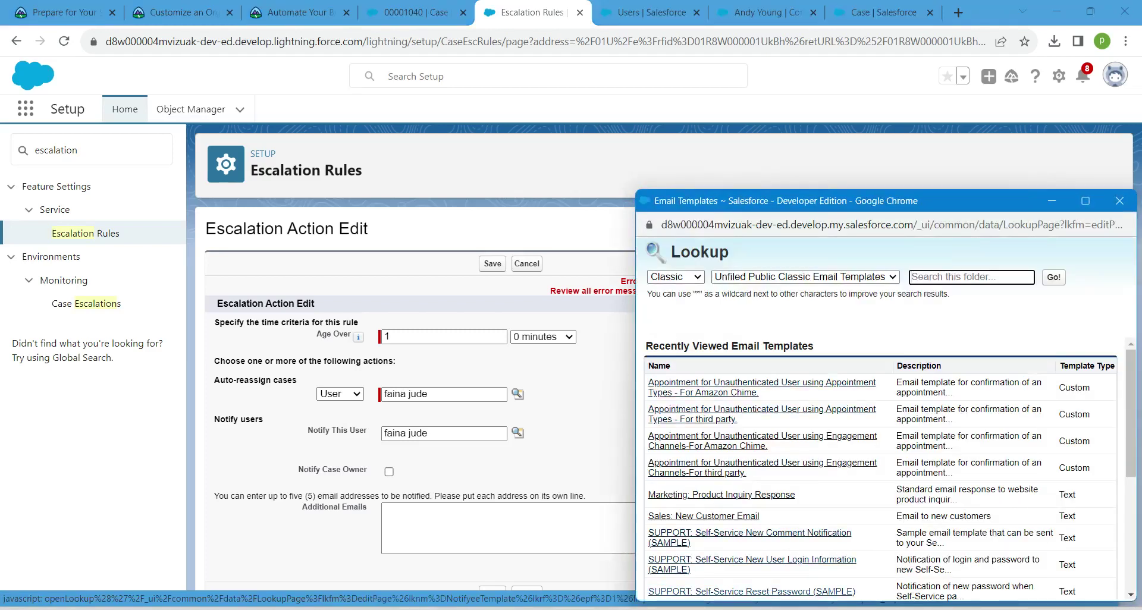
scroll(881, 464, down, 4)
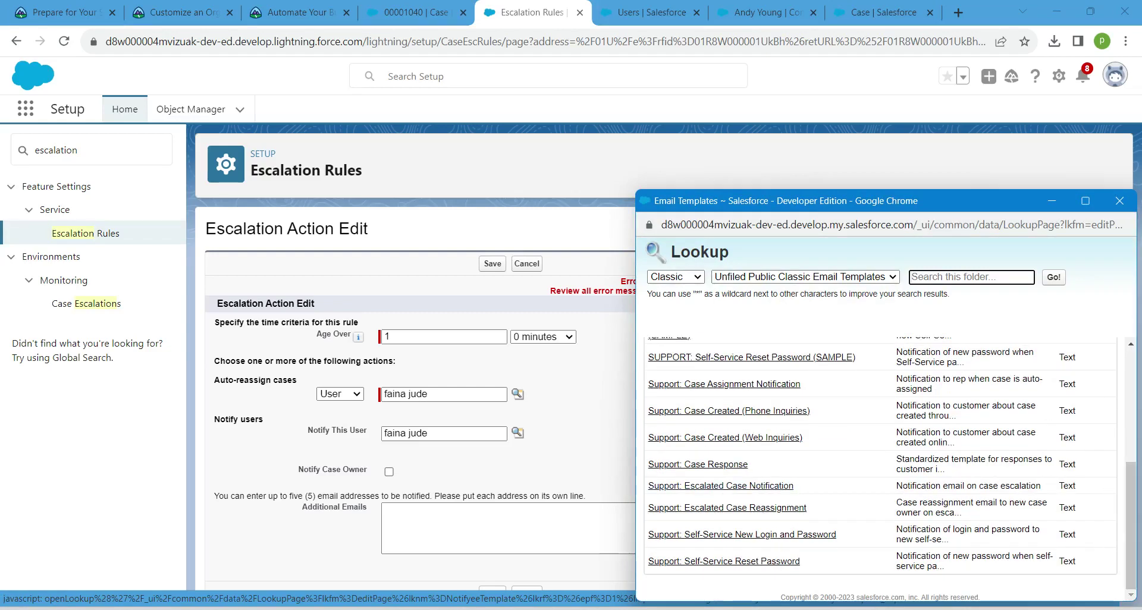
click(721, 486)
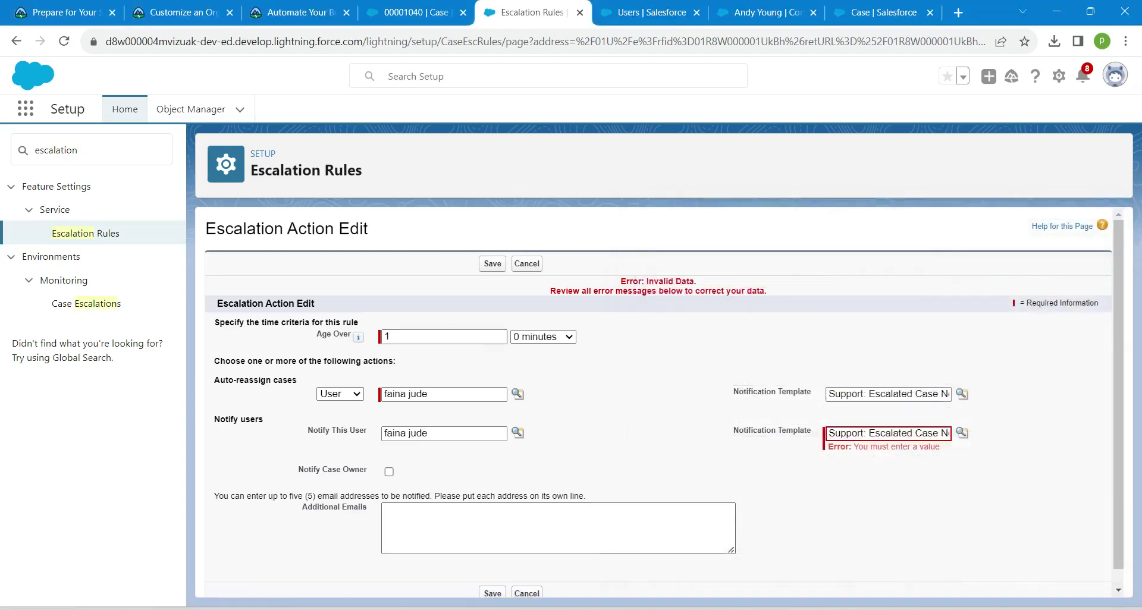
click(492, 594)
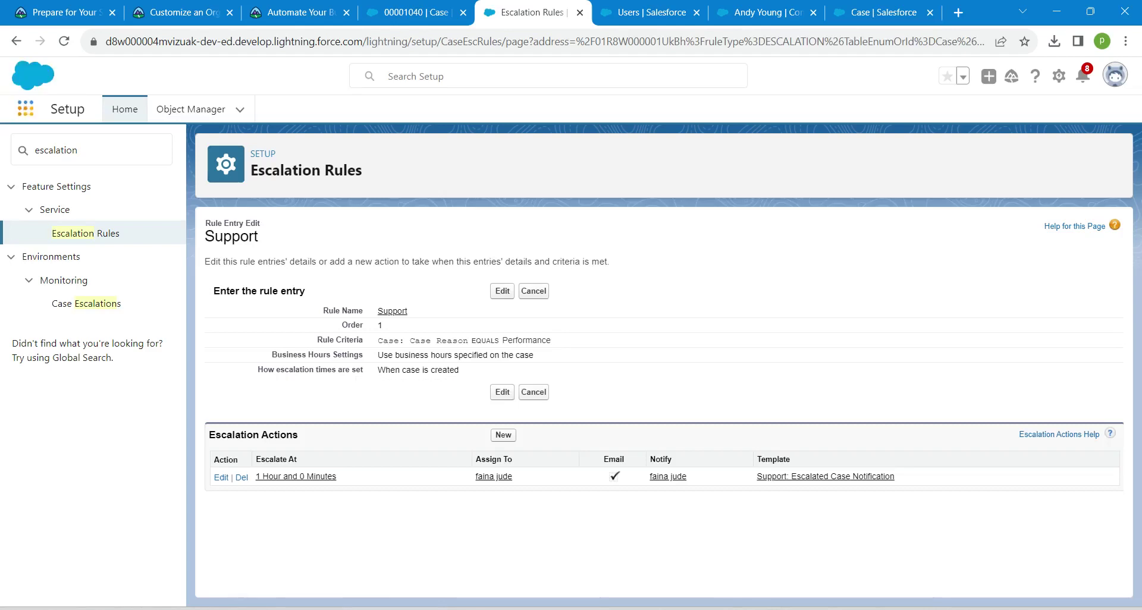
- Switch to the Service app's cases and start a new case with the Product Support record type
click(26, 108)
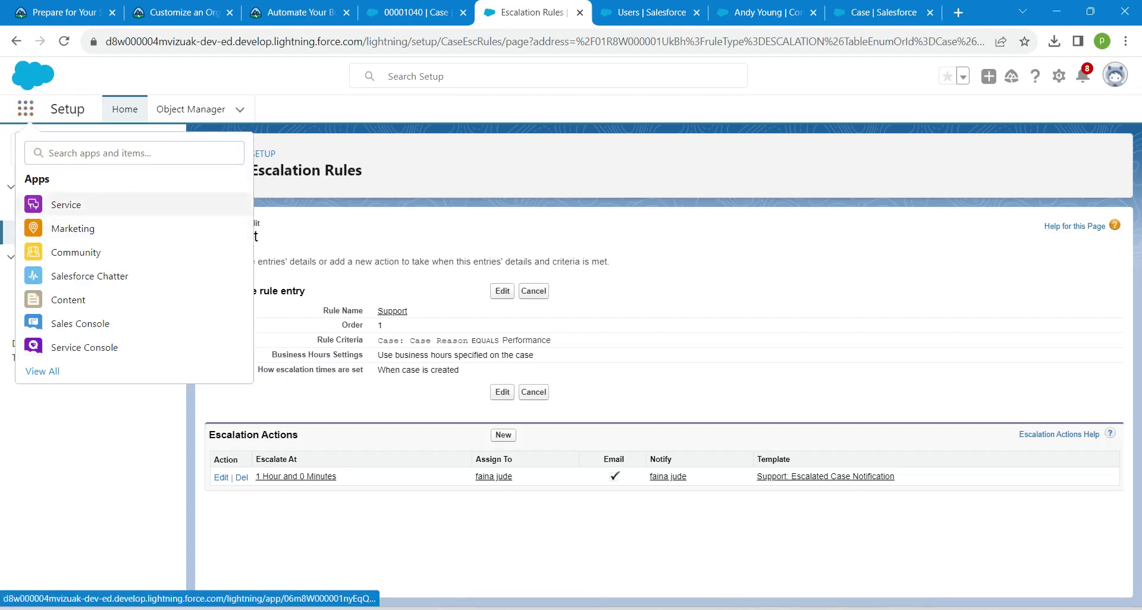
click(66, 204)
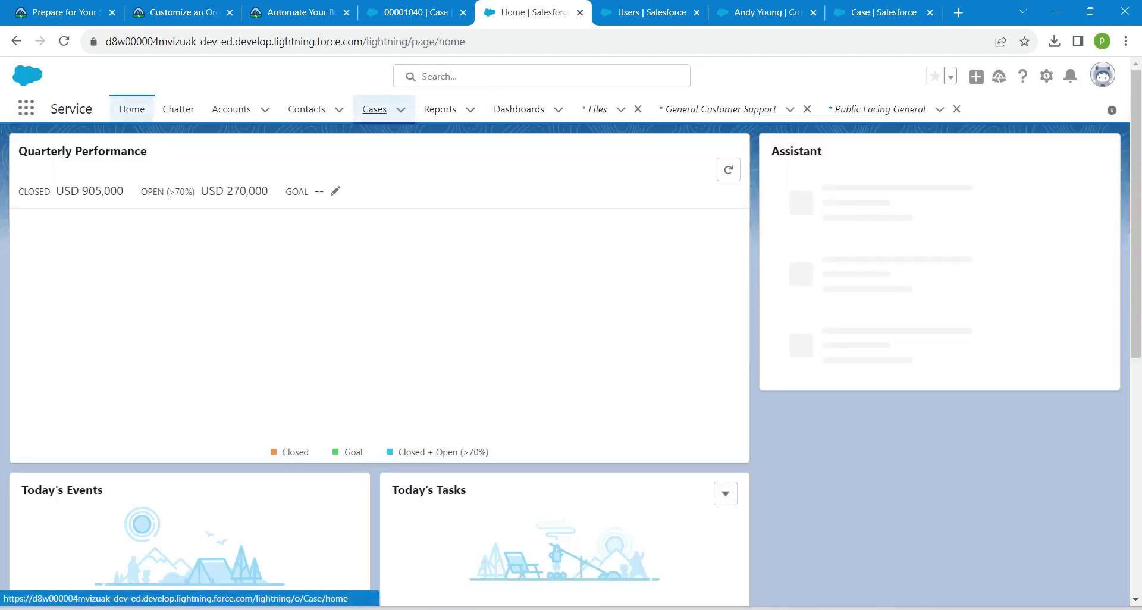
click(374, 109)
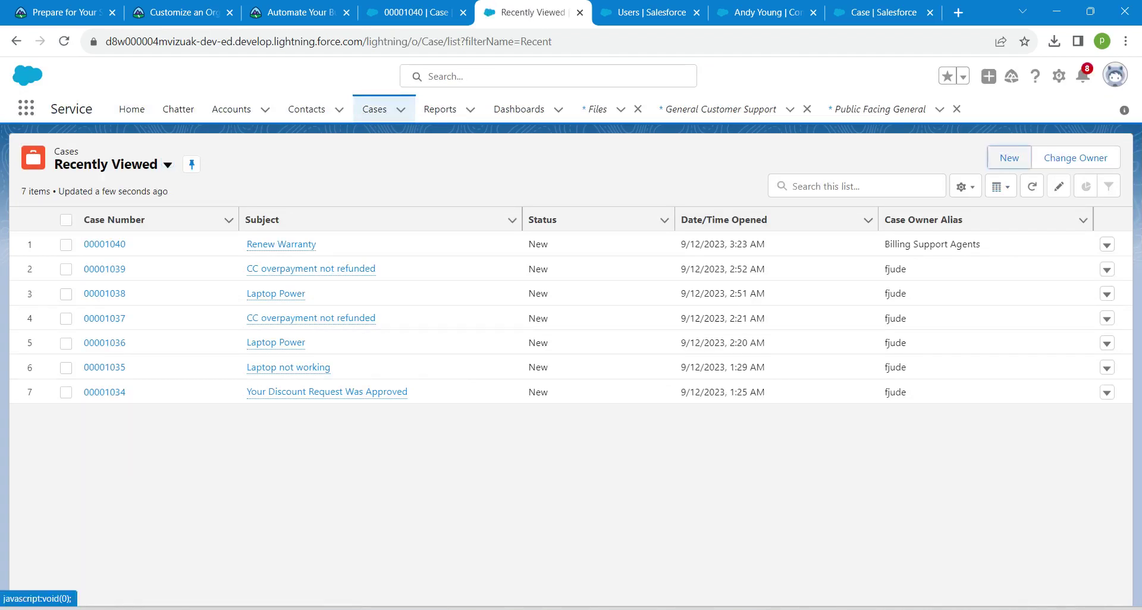
click(1010, 158)
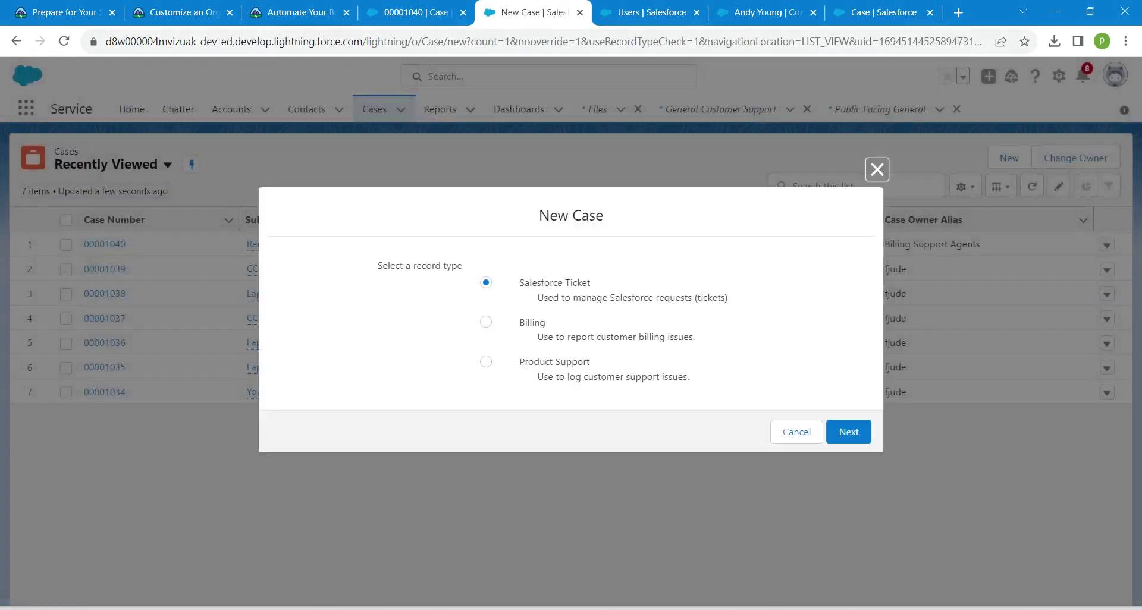
click(486, 361)
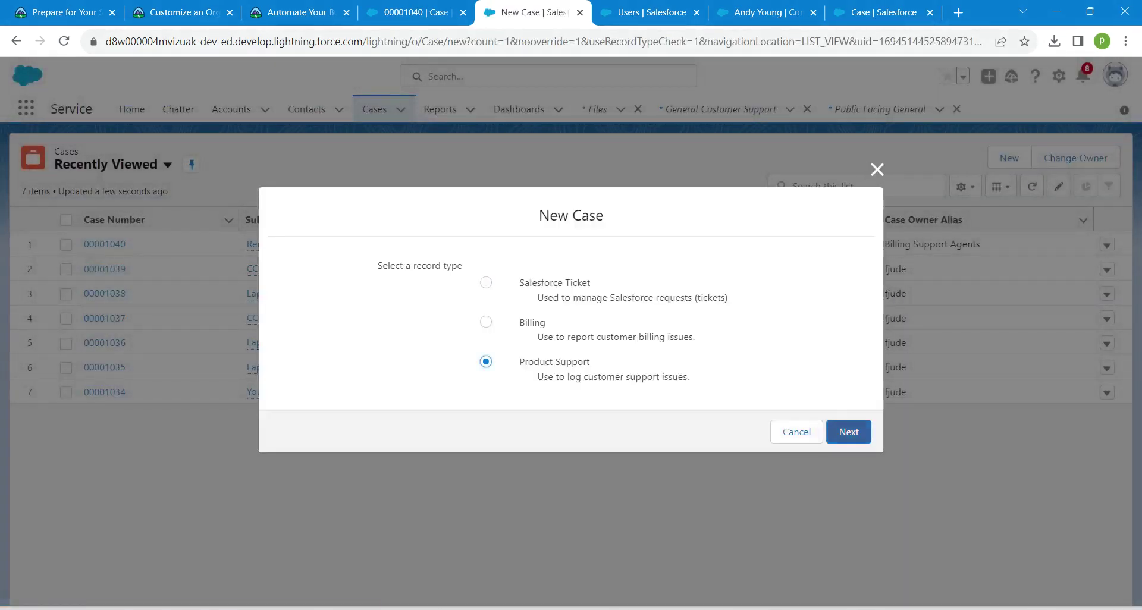
click(849, 432)
click(849, 432)
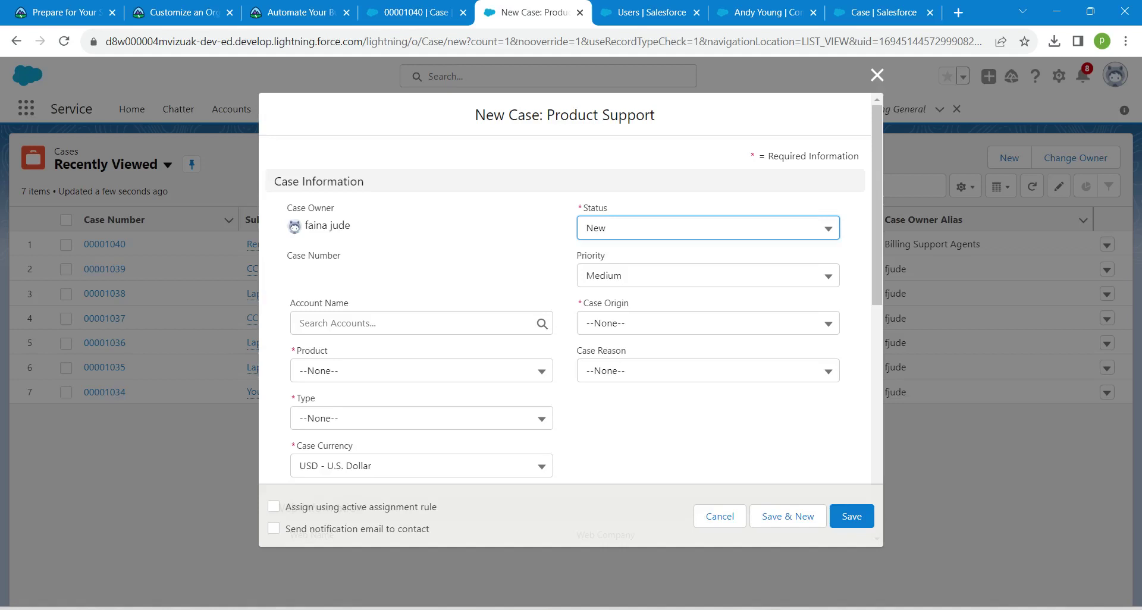
- Set the new case's account to Edge Communications, its product to GC1060 and its type to Electronic
click(421, 323)
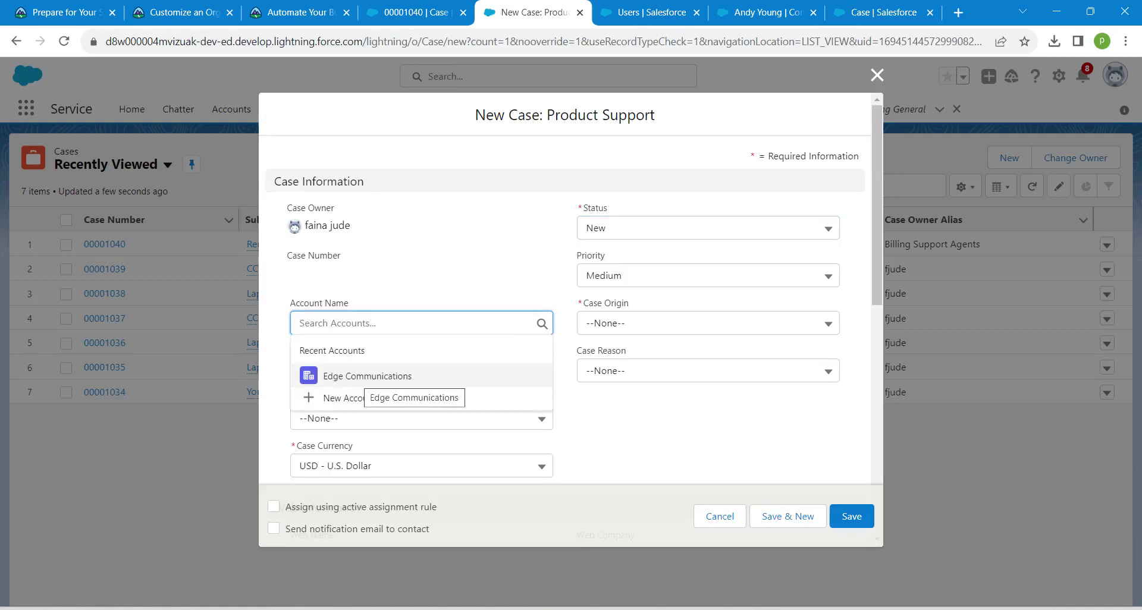
click(367, 376)
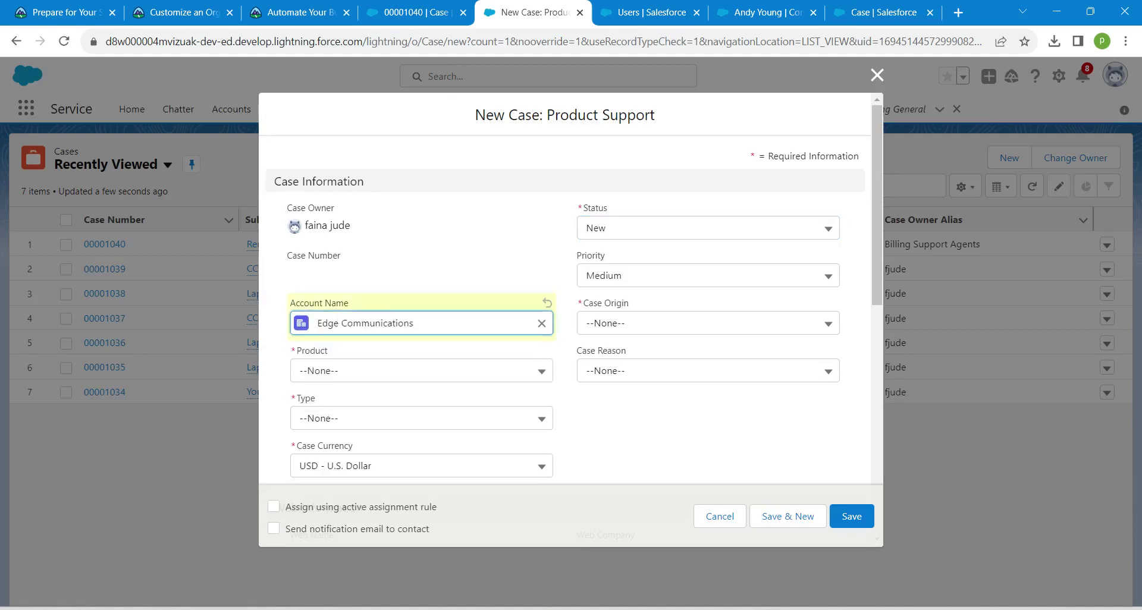
click(417, 371)
click(333, 459)
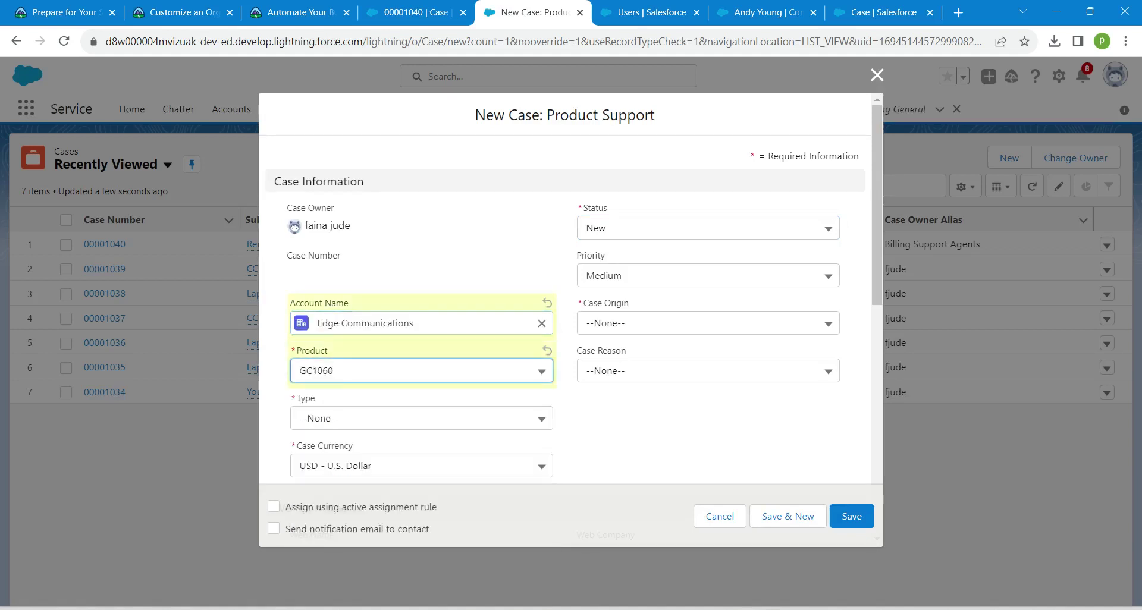
click(416, 419)
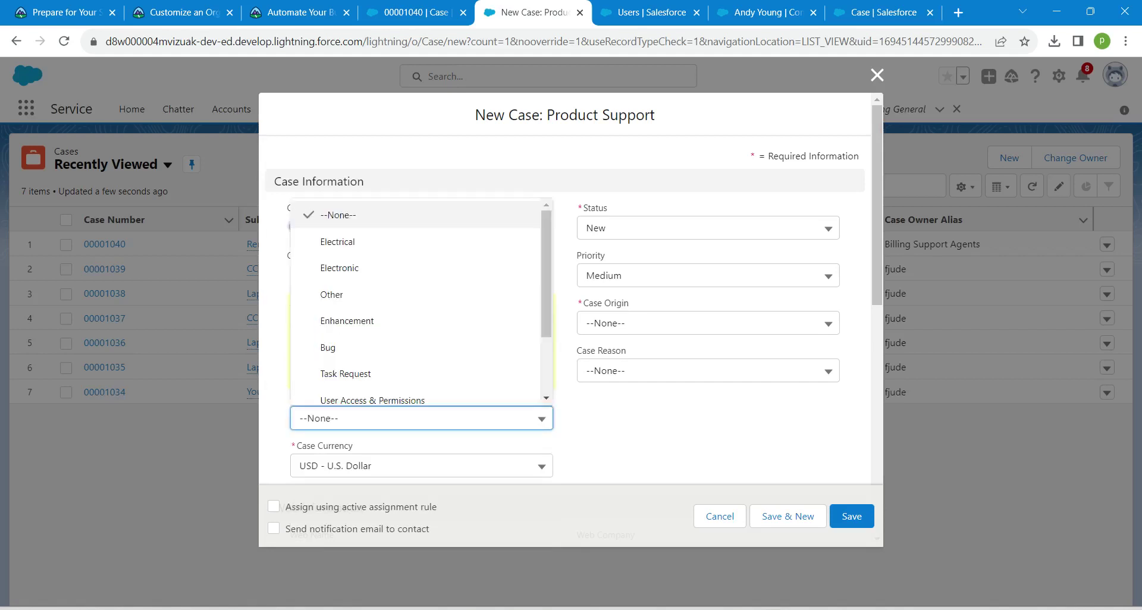
click(339, 268)
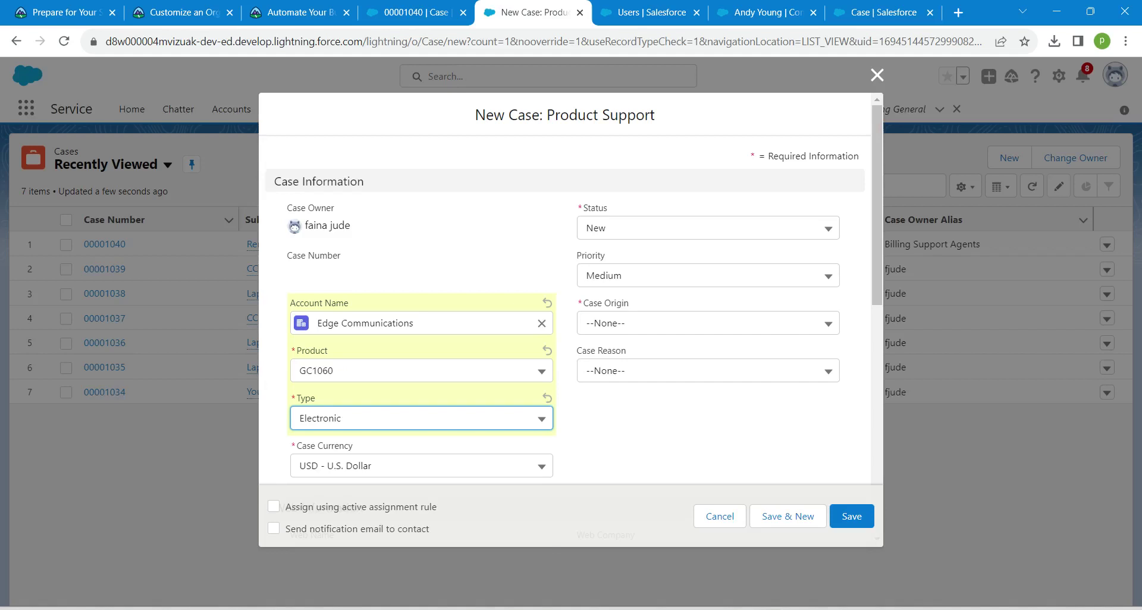
- Set Case Origin to Email and Case Reason to Performance, and enable assignment using the active assignment rule
click(708, 323)
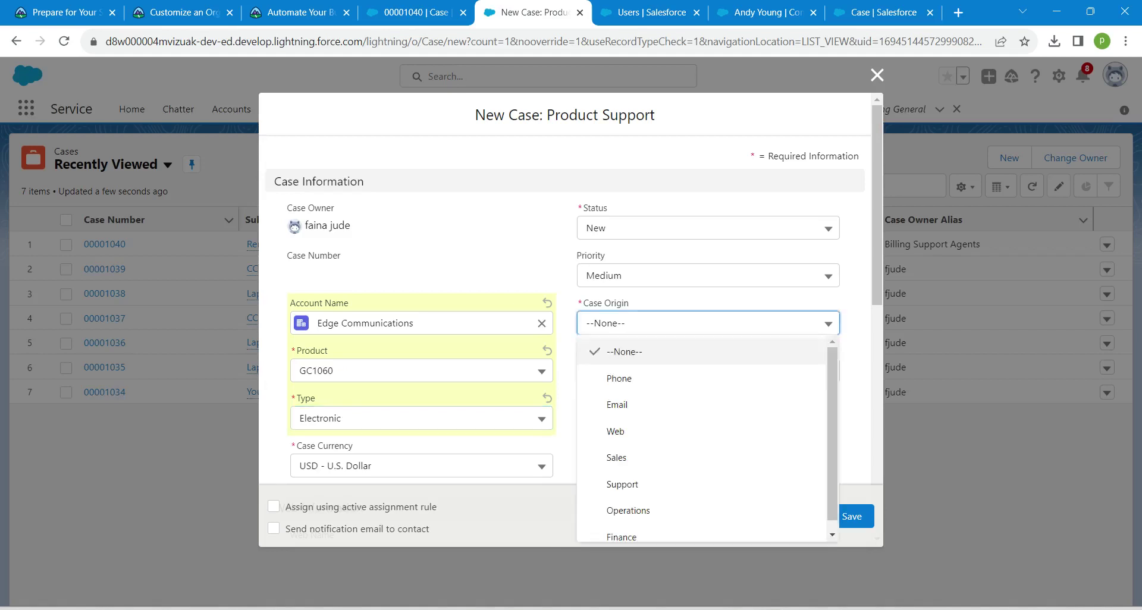
click(607, 405)
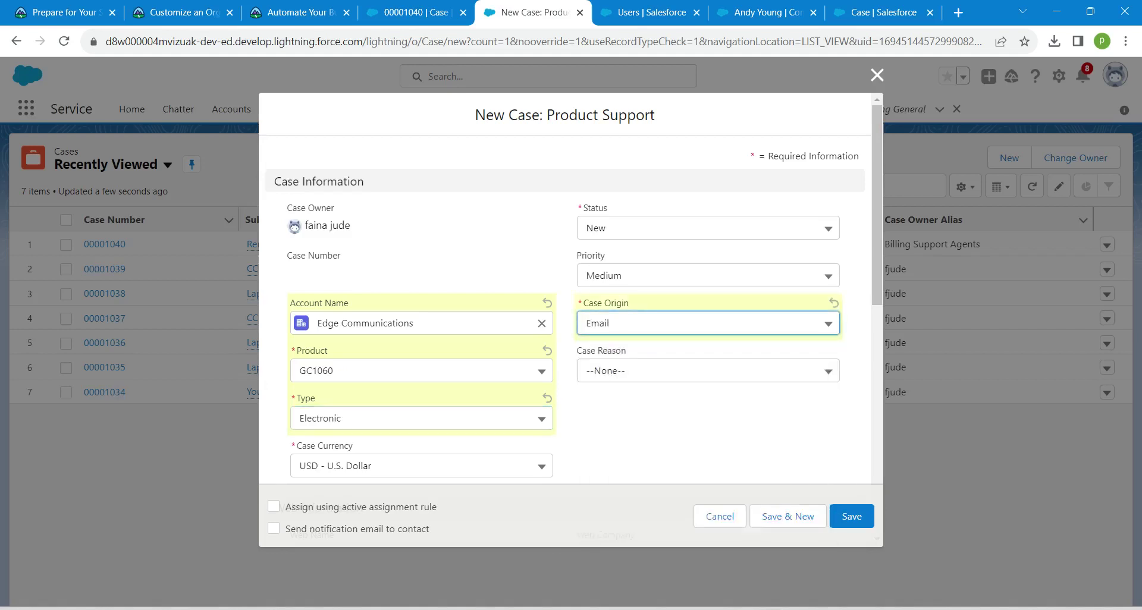
click(708, 371)
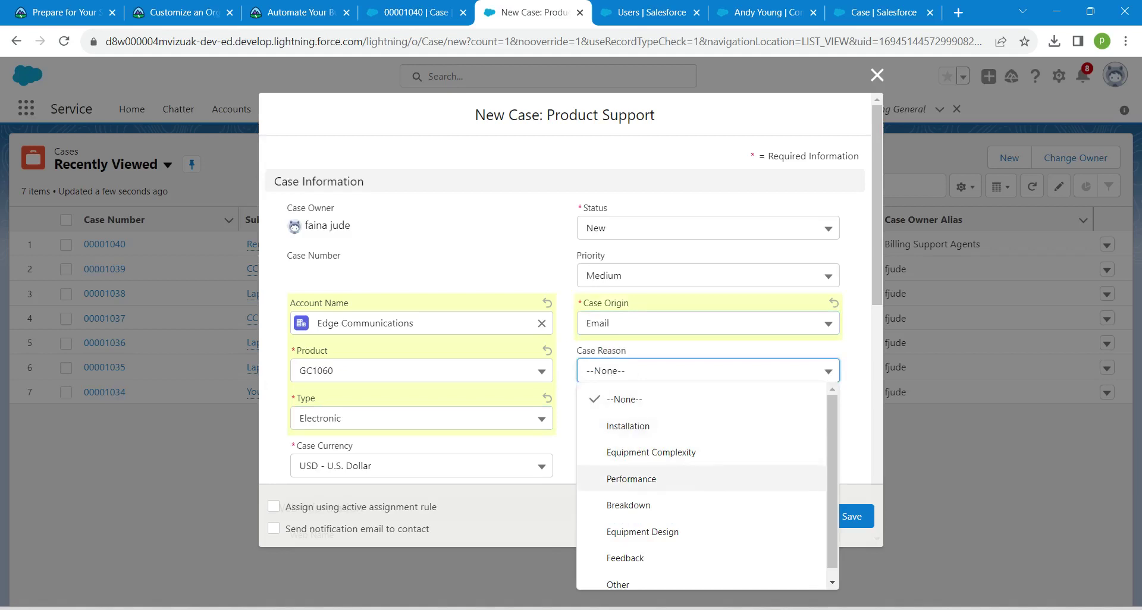
click(632, 479)
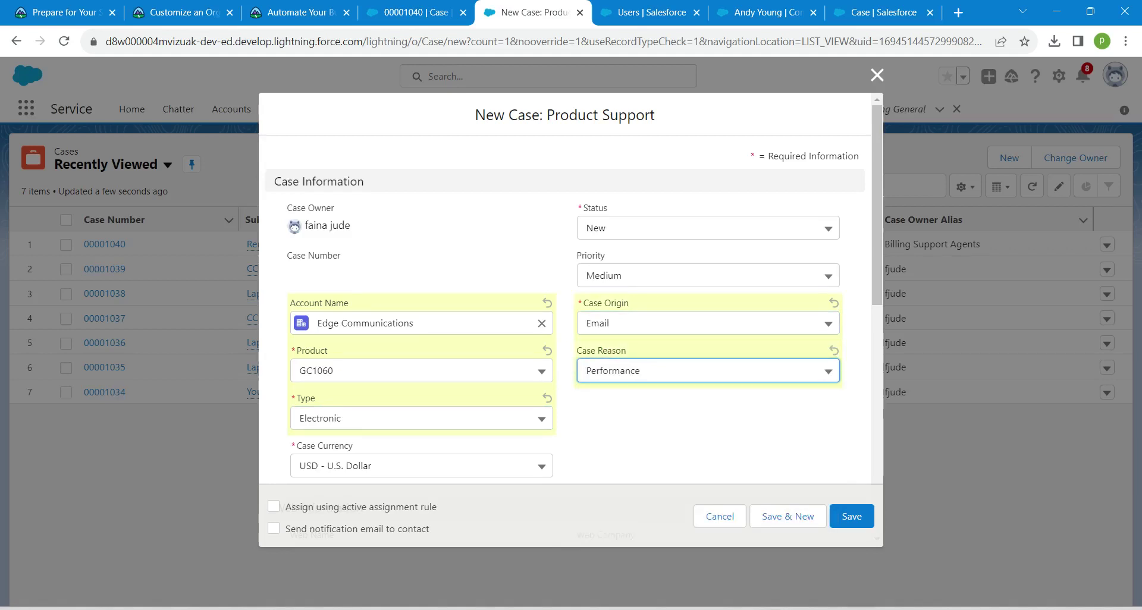
scroll(565, 292, down, 7)
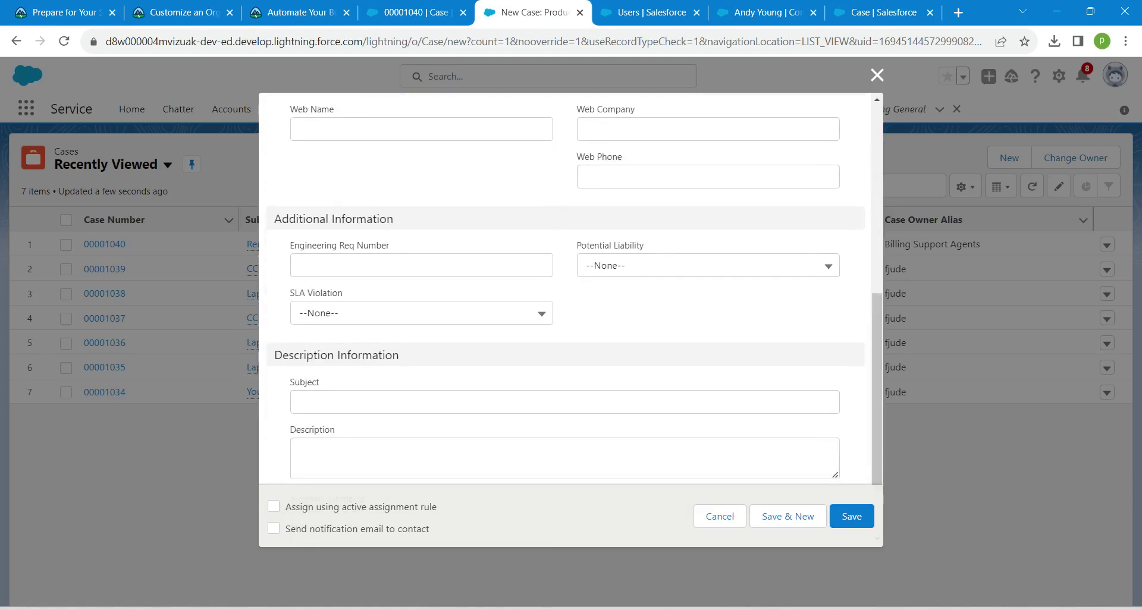
click(273, 506)
- Copy the subject "Laptop not working" from the Trailhead escalation case instructions into the new case's Subject
click(369, 402)
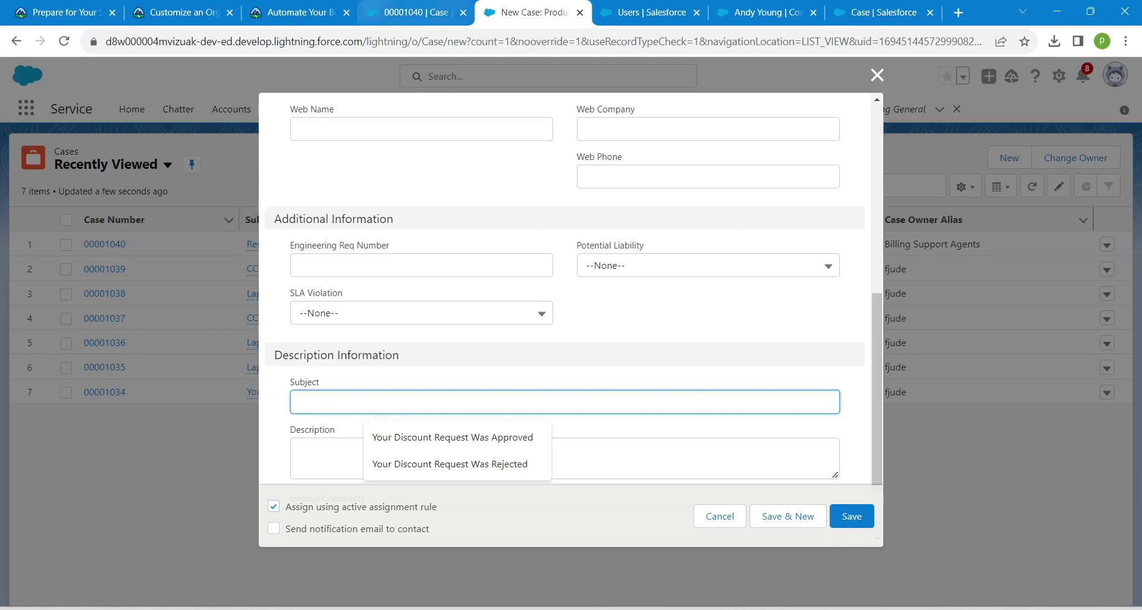
click(299, 13)
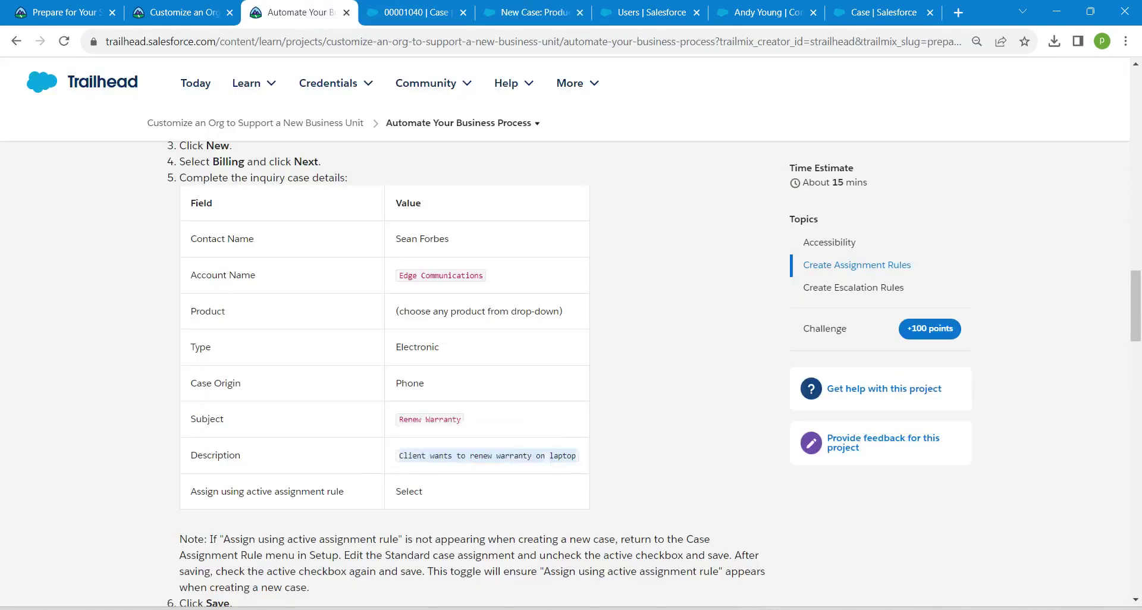
scroll(464, 375, down, 15)
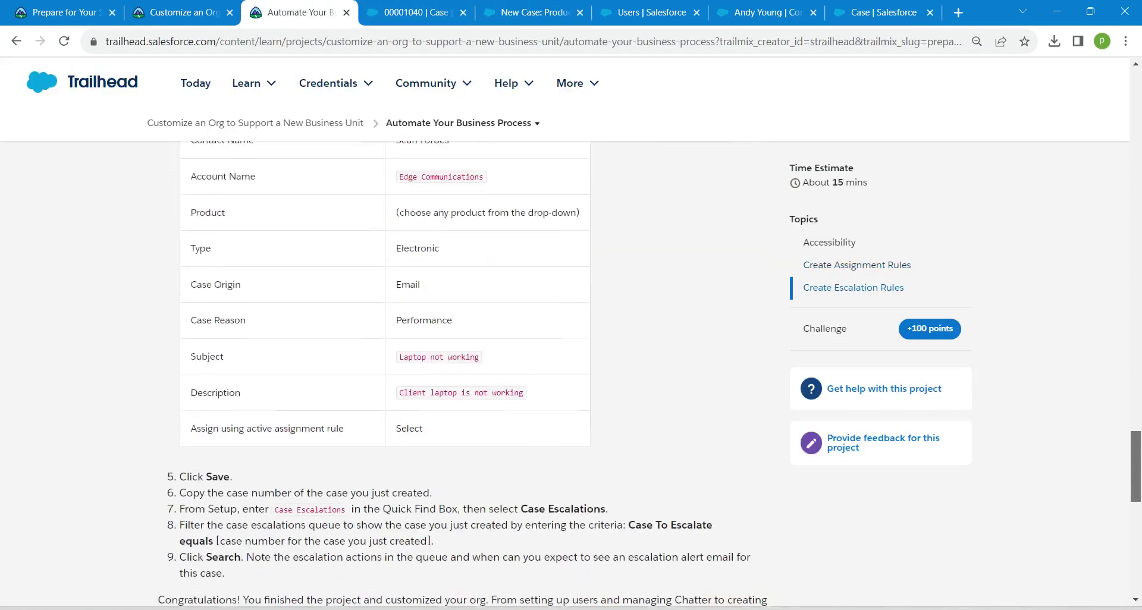
scroll(464, 374, down, 2)
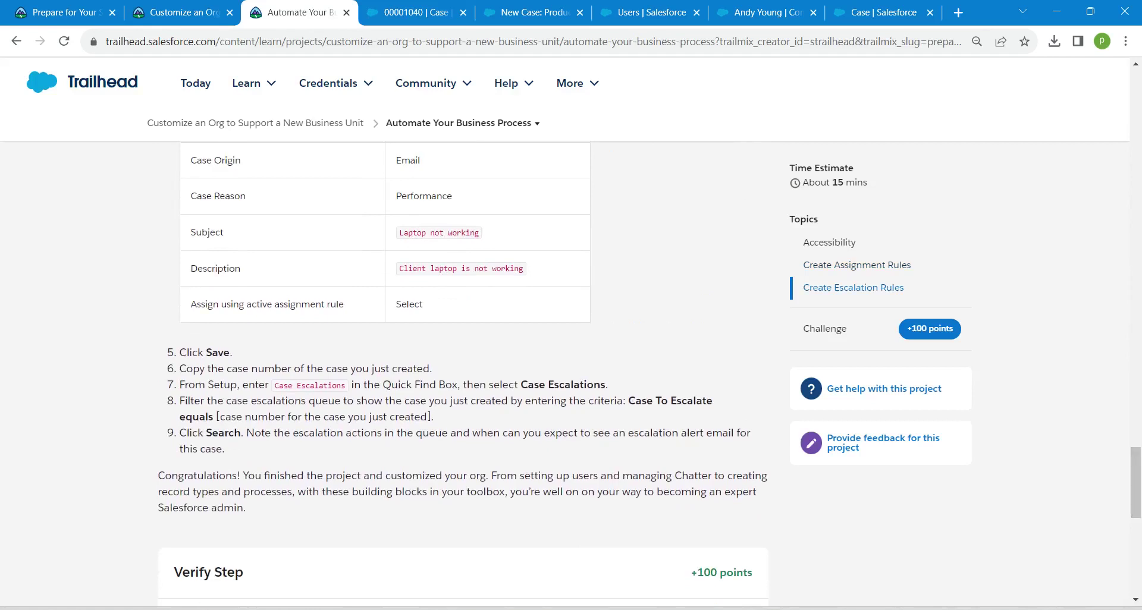
drag(400, 233, 480, 232)
key(ctrl+c)
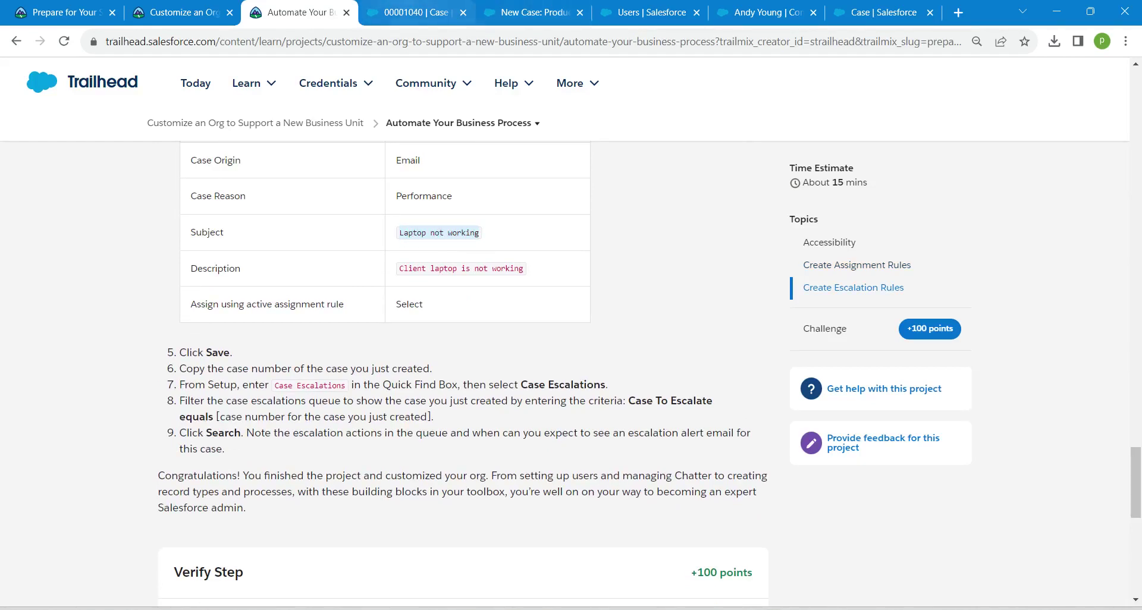
key(ctrl+Tab)
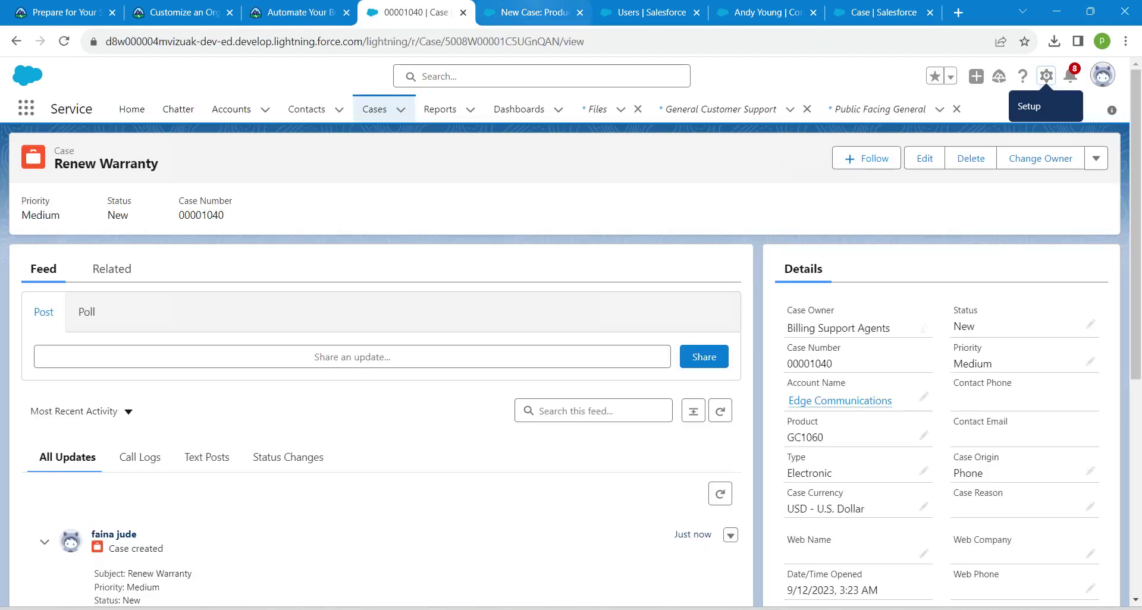
key(ctrl+Tab)
key(ctrl+v)
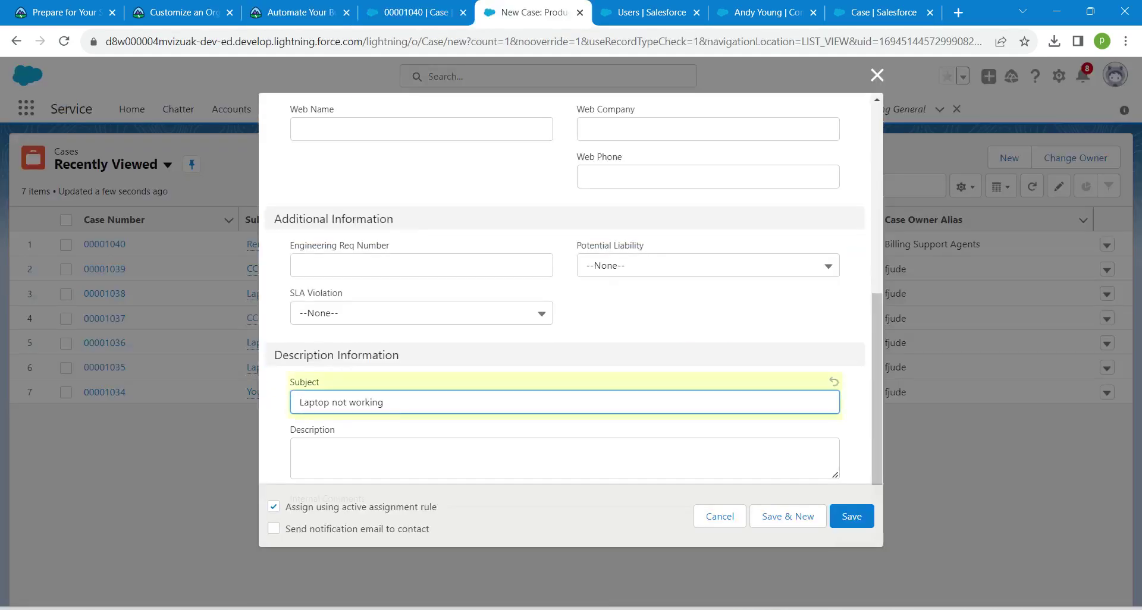
- Copy the description "Client laptop is not working" from the Trailhead instructions into the new case and save it
click(564, 458)
click(300, 13)
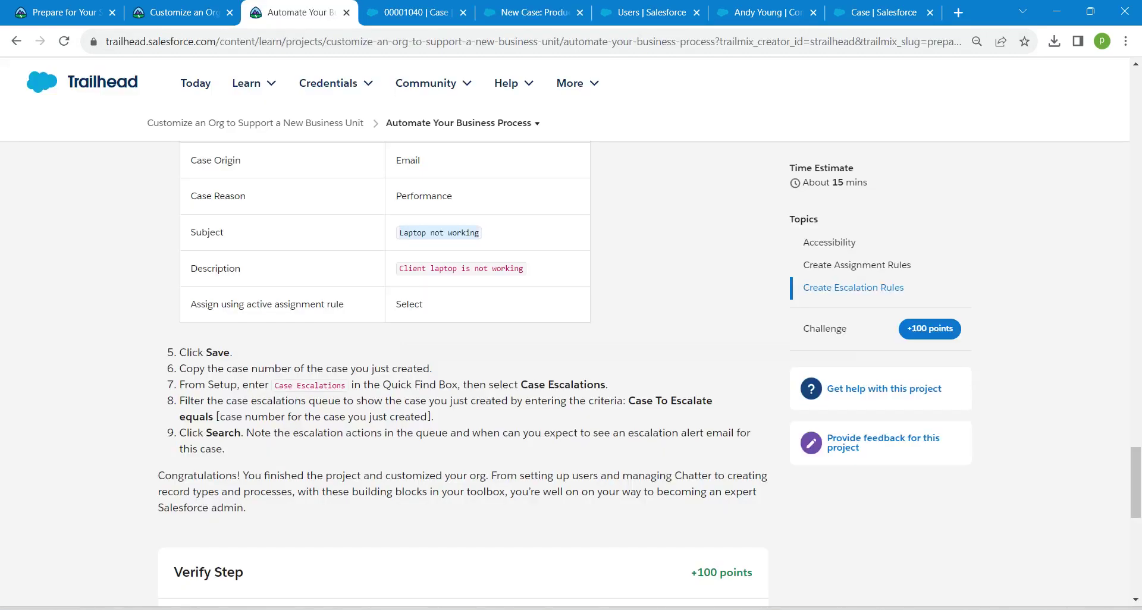
drag(399, 269, 519, 268)
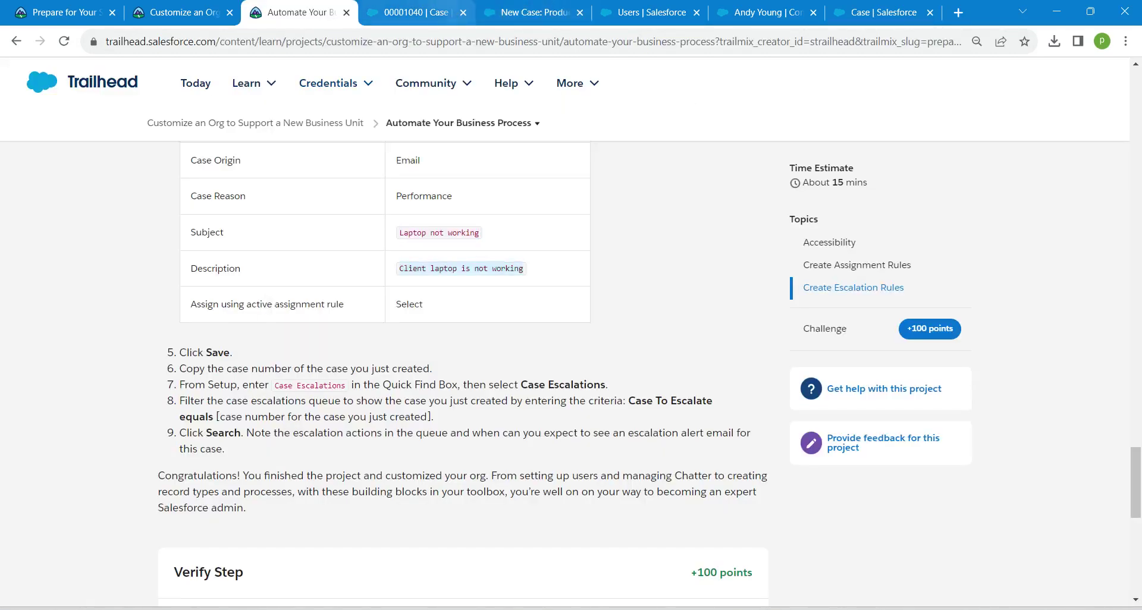
click(532, 12)
text(Client laptop is not working)
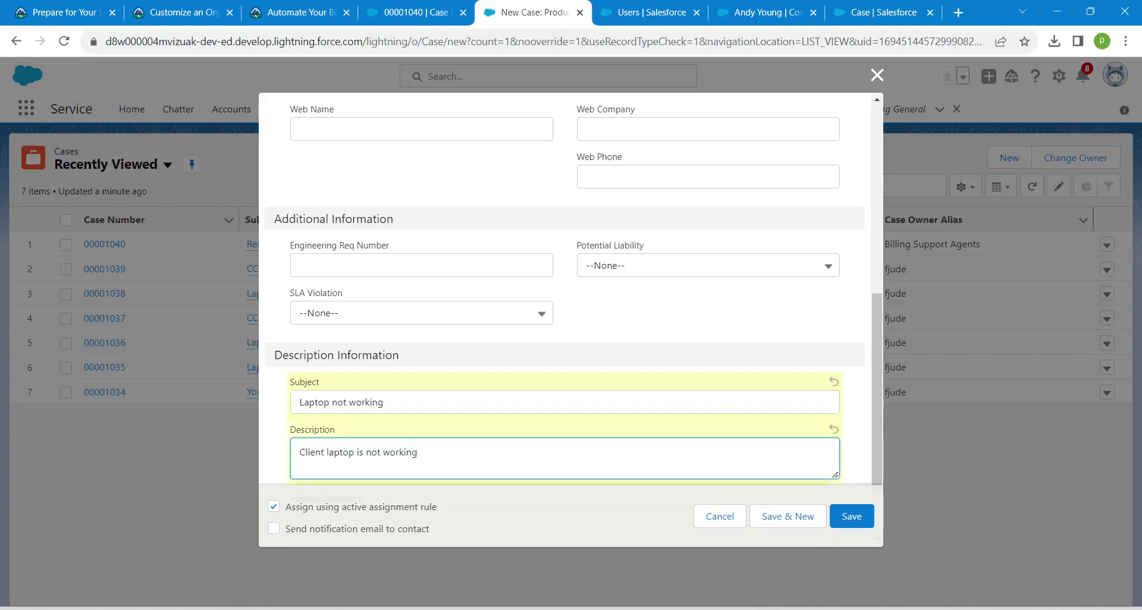
click(852, 516)
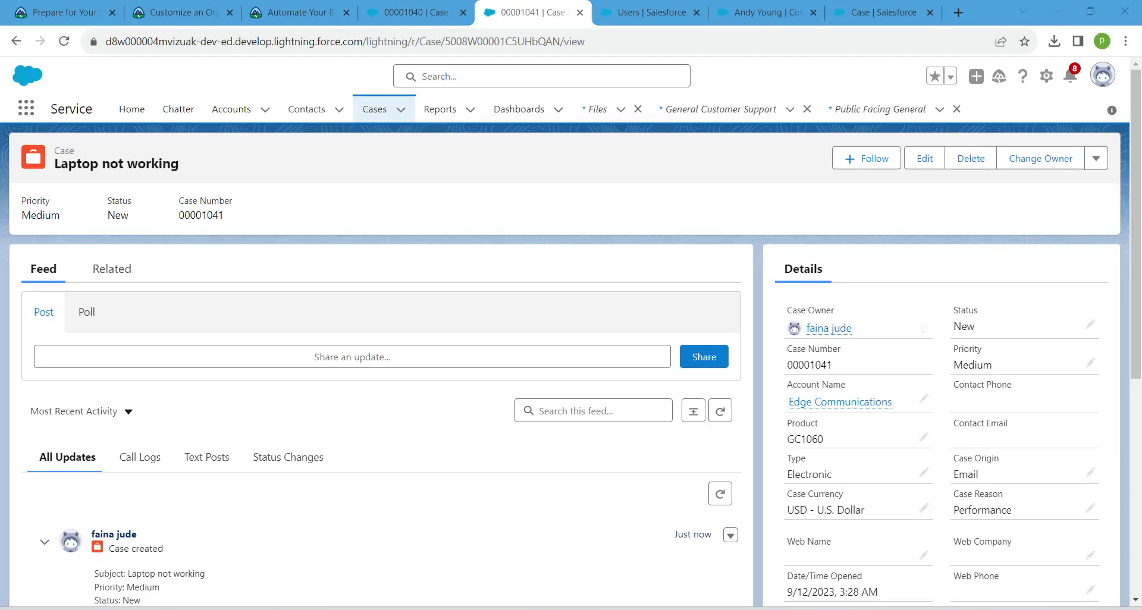
- Copy the new case's number and search Case Escalations in Setup for entries where Case To Escalate equals 00001041
double_click(201, 215)
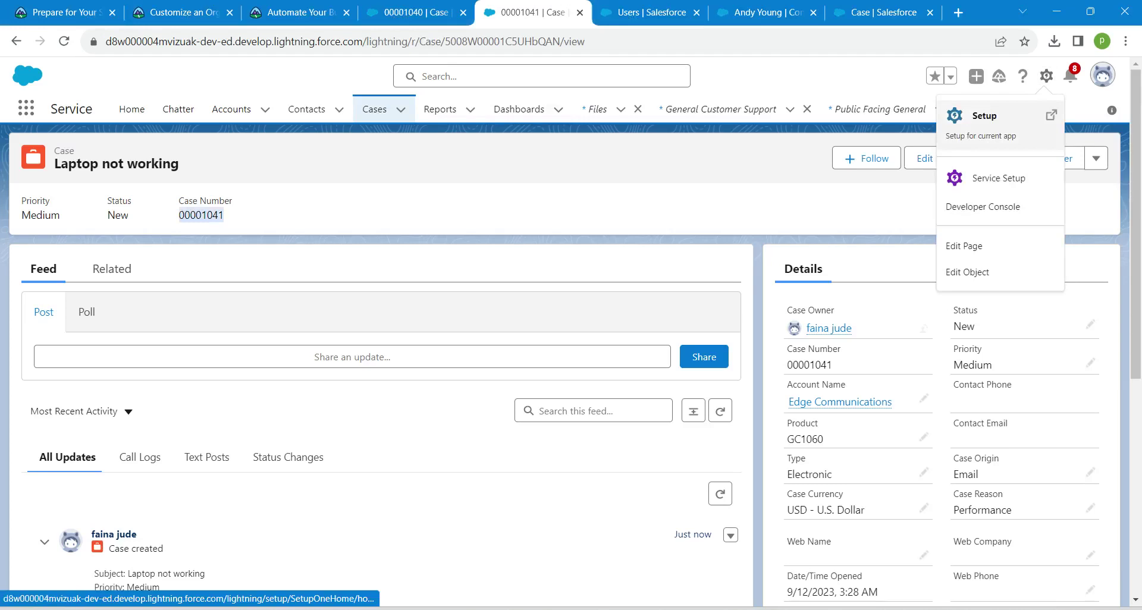
click(985, 116)
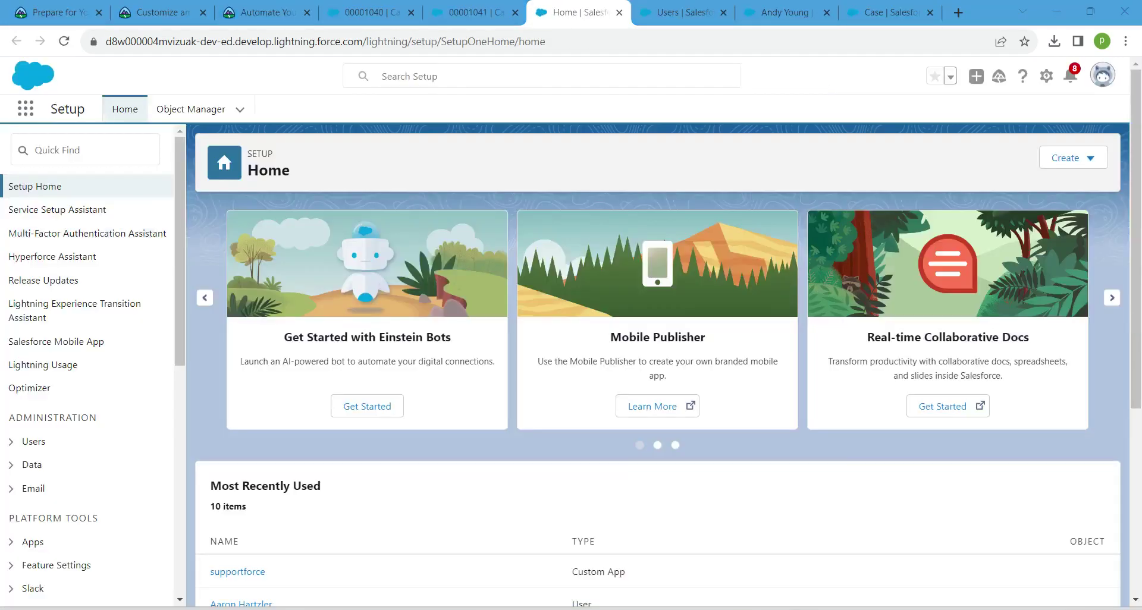
click(85, 150)
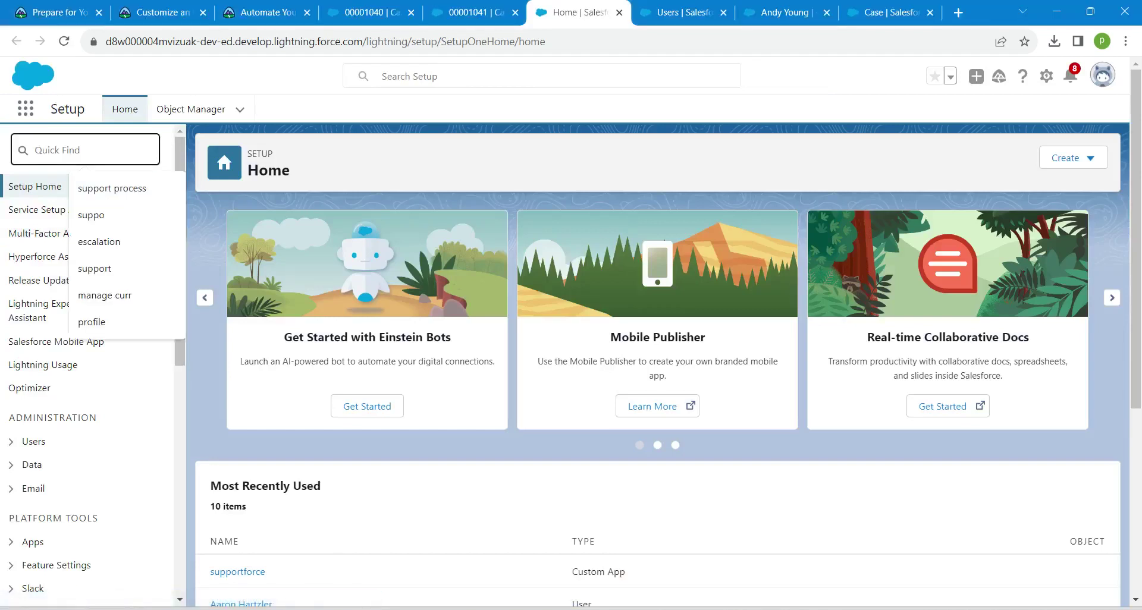
text(ca)
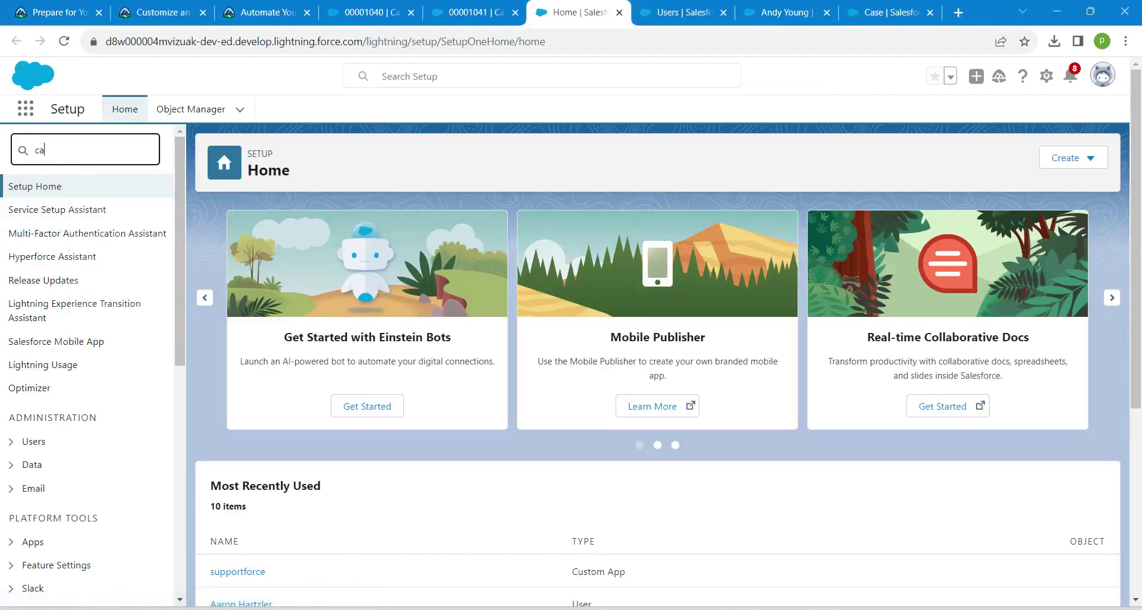
text(se)
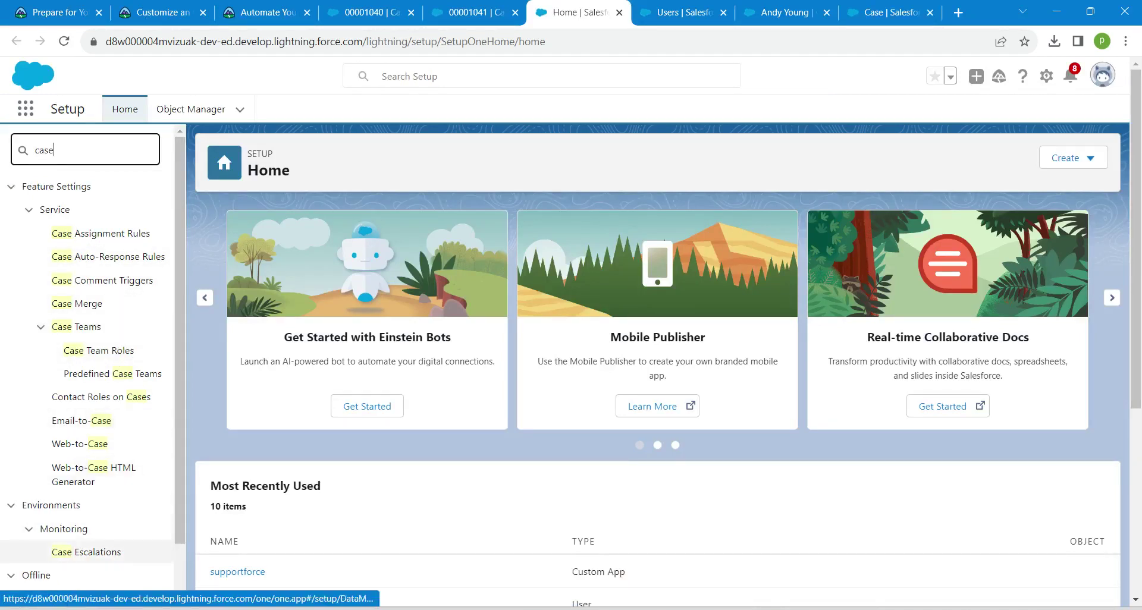
click(86, 553)
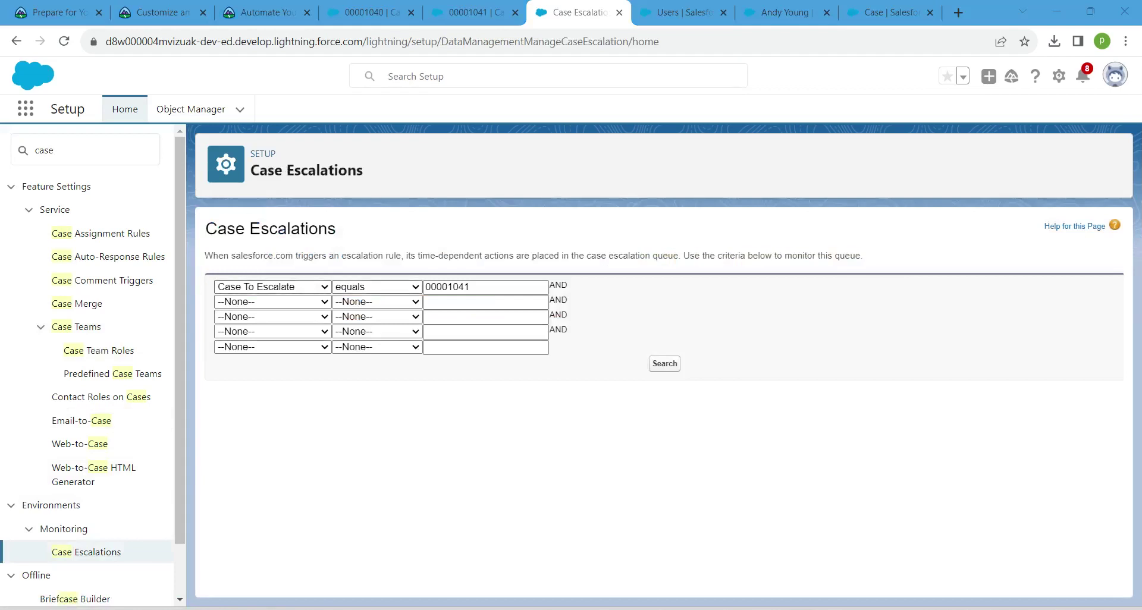
click(476, 287)
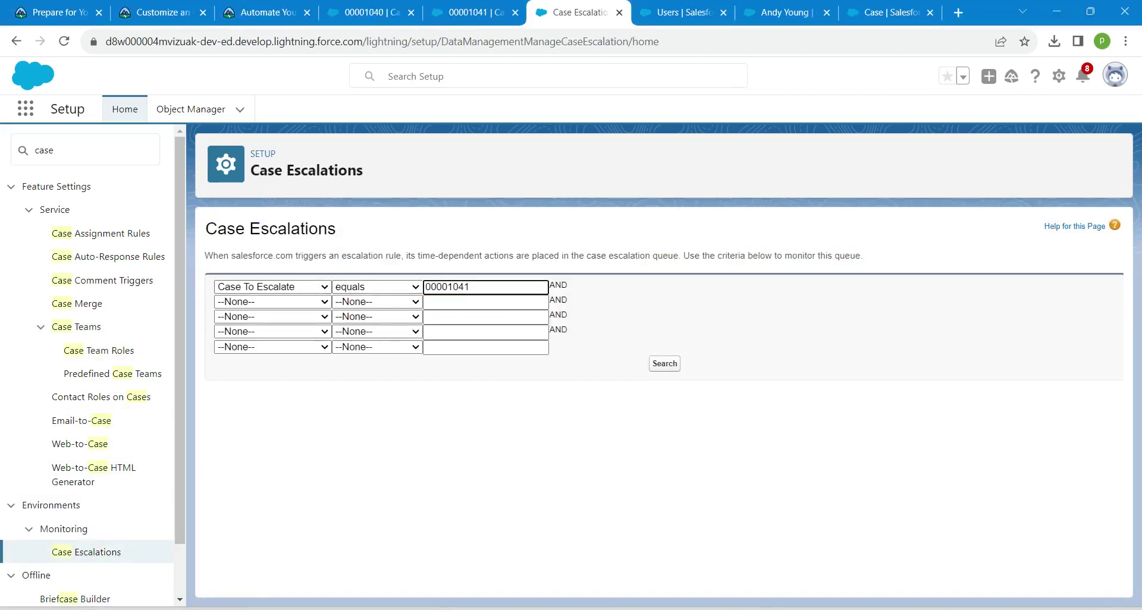
key(Return)
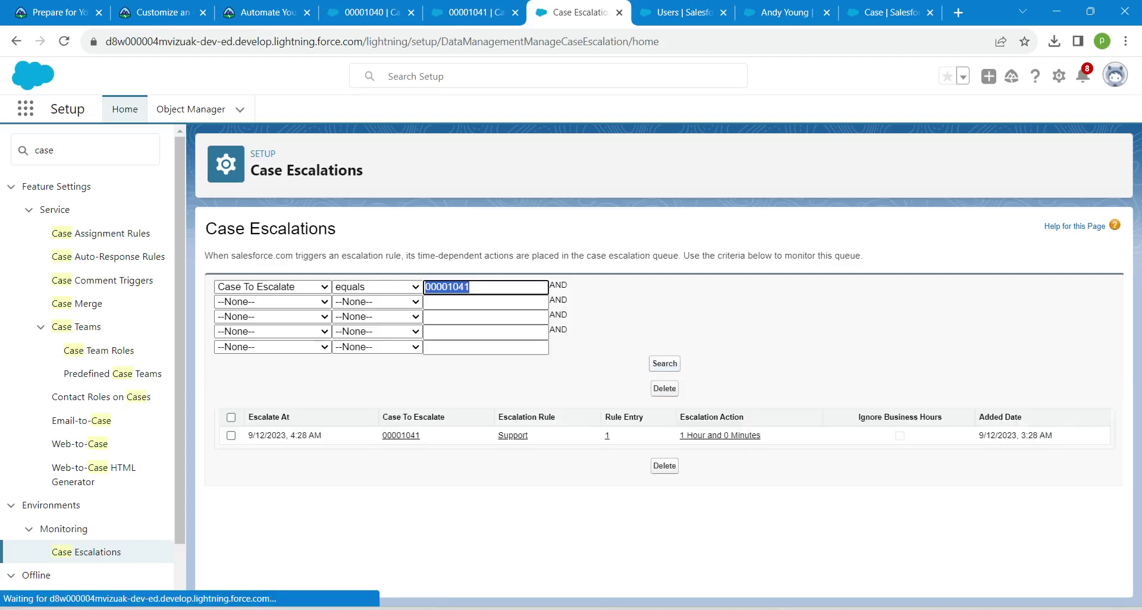